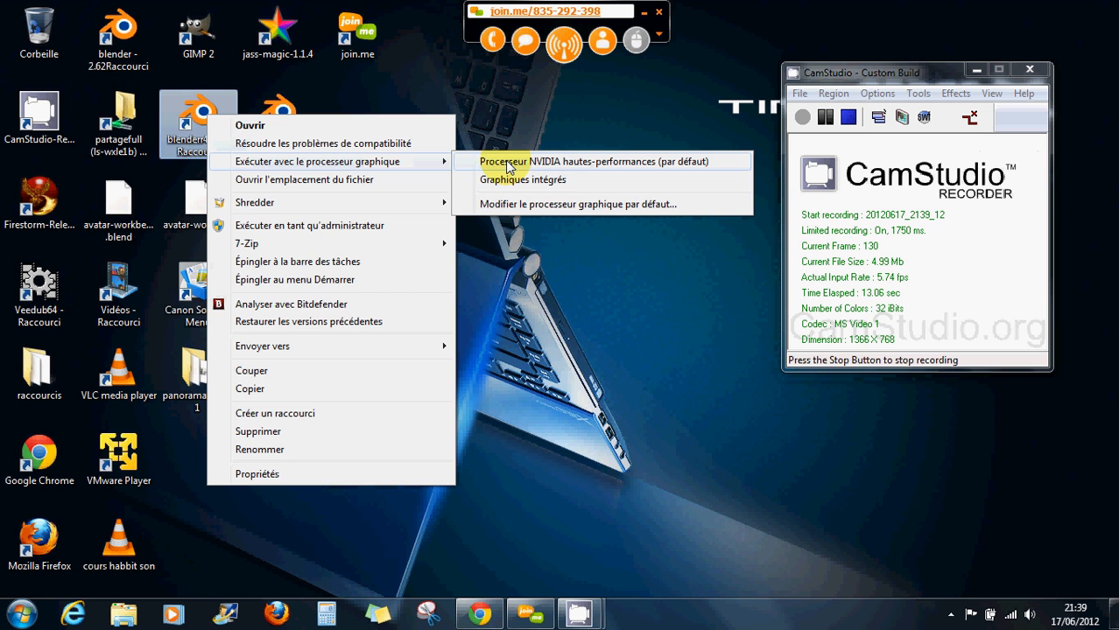
# Start Blender with the high-performance NVIDIA processor and open the recent file robe1.blend
pyautogui.click(508, 164)
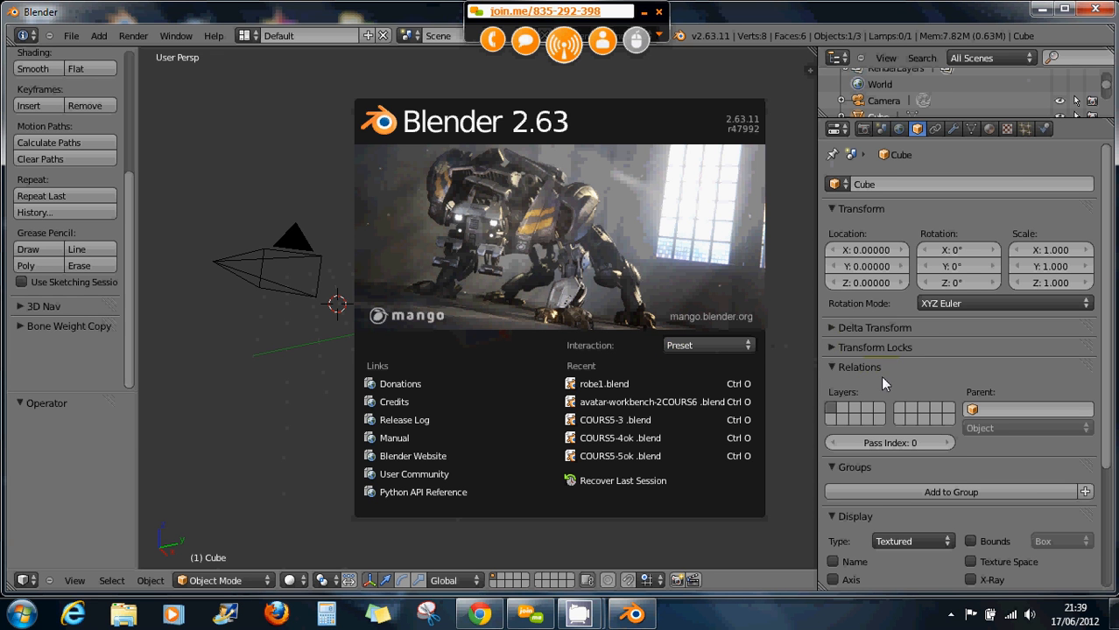
pyautogui.click(317, 380)
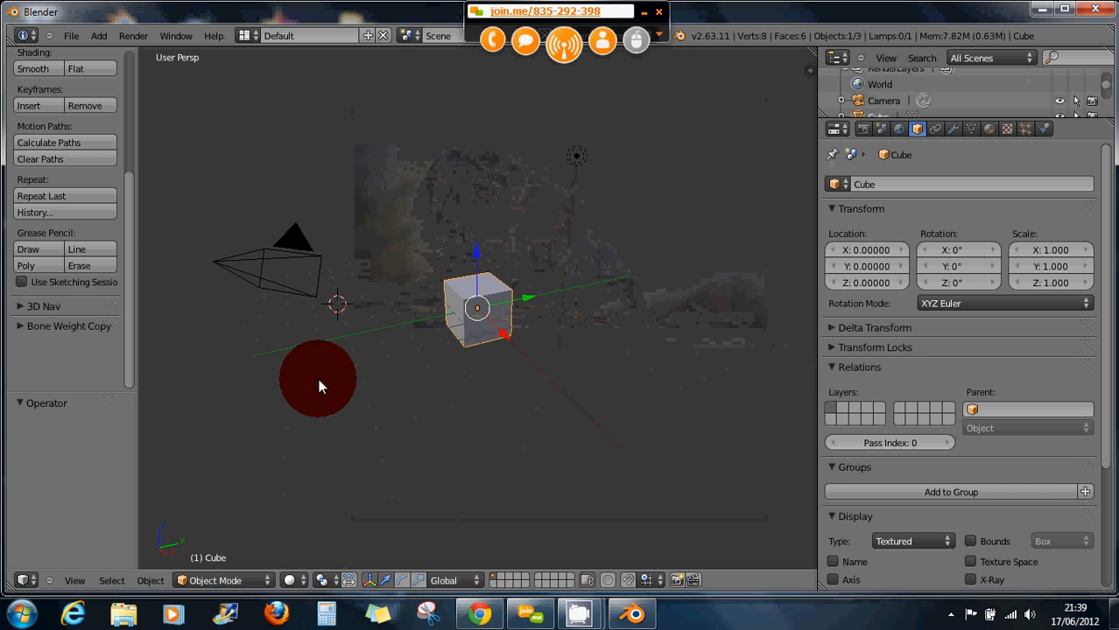
pyautogui.click(71, 37)
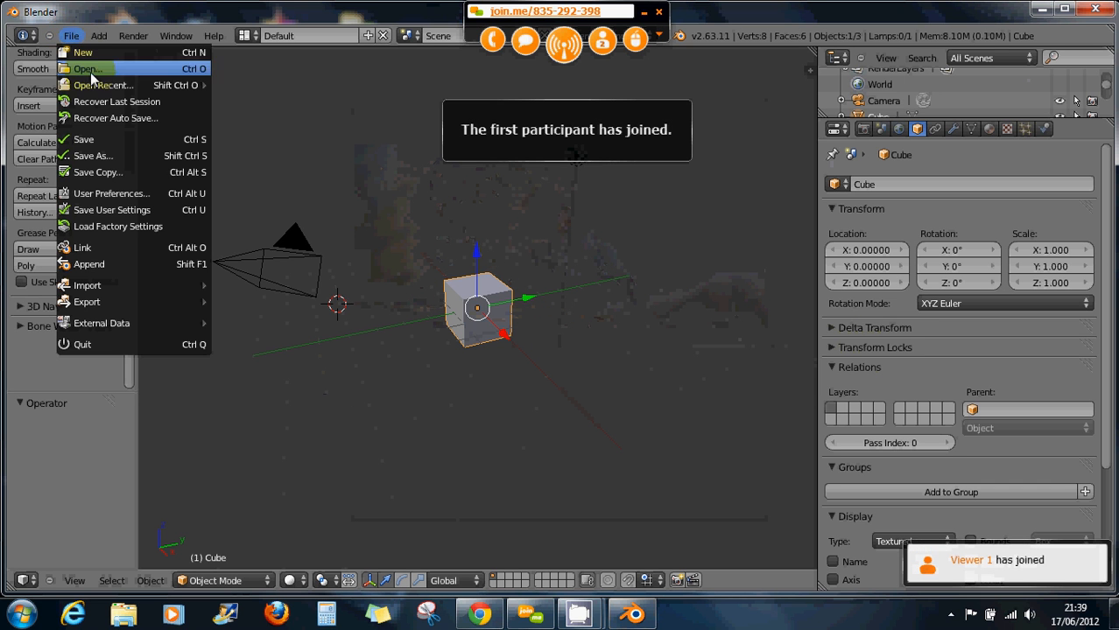
pyautogui.moveTo(101, 85)
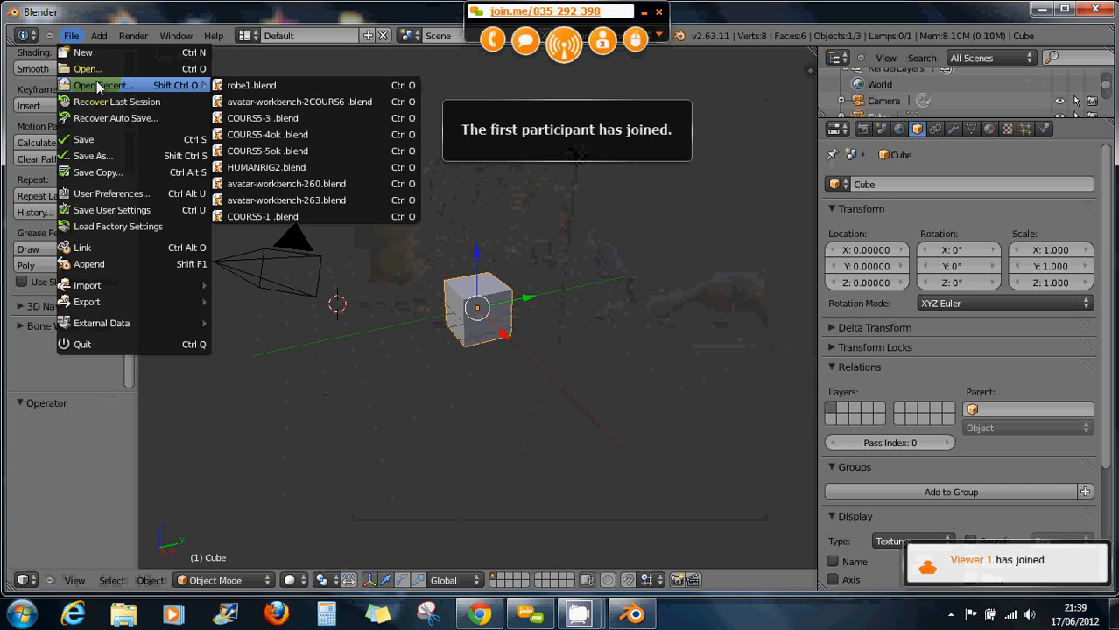
pyautogui.click(245, 85)
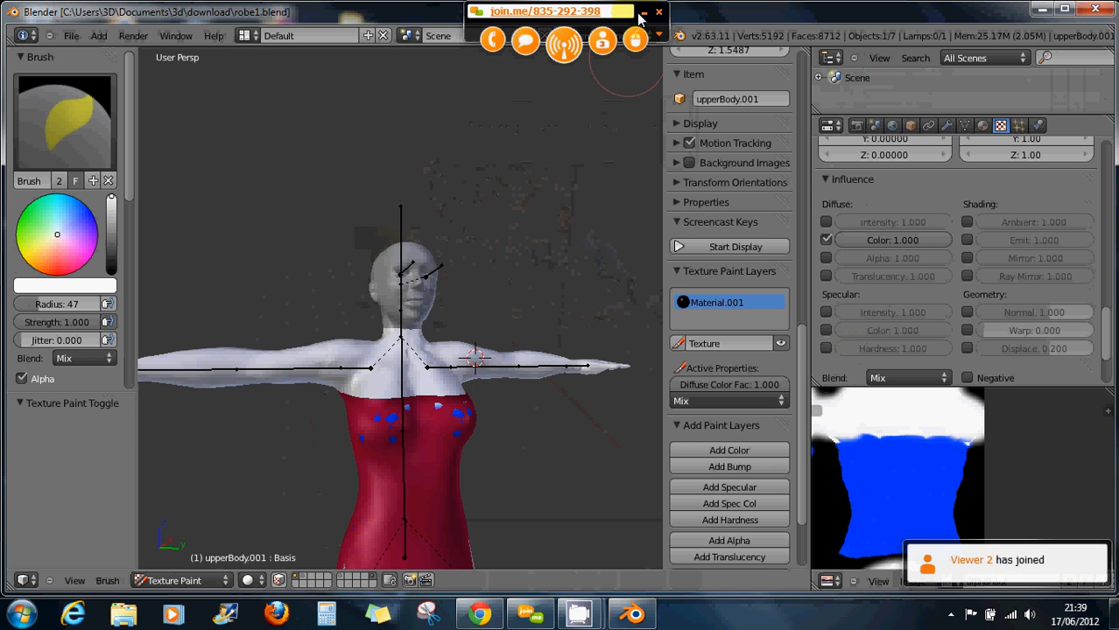
# Hide the join.me bar, widen the 3D viewport and frame the avatar wearing the red dress
pyautogui.click(644, 12)
pyautogui.moveTo(520, 296)
pyautogui.mouseDown(button='middle')
pyautogui.moveTo(449, 320)
pyautogui.moveTo(478, 325)
pyautogui.mouseUp(button='middle')
pyautogui.keyDown('shift'); pyautogui.moveTo(535, 351); pyautogui.dragTo(526, 276, button='middle'); pyautogui.keyUp('shift')
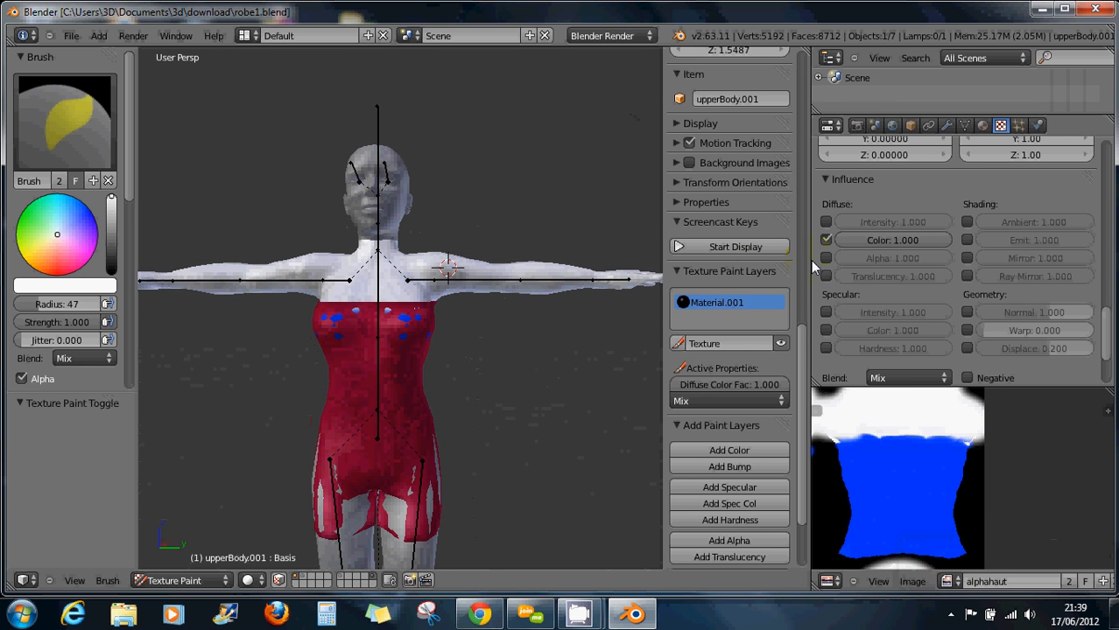
pyautogui.moveTo(813, 267); pyautogui.dragTo(893, 260)
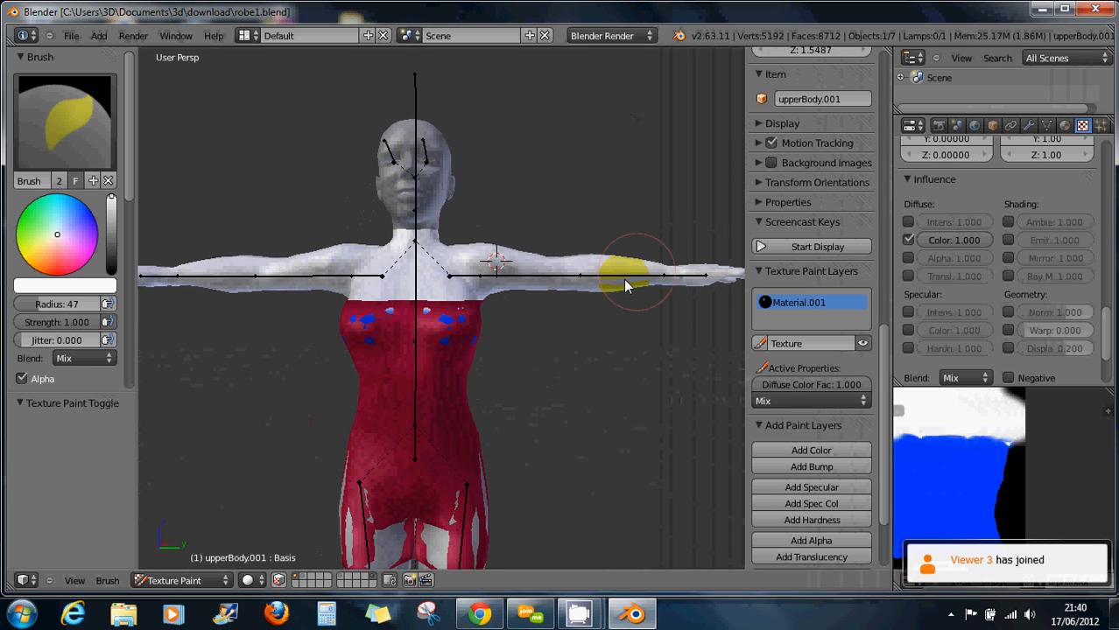
pyautogui.keyDown('shift'); pyautogui.moveTo(624, 279); pyautogui.dragTo(609, 307, button='middle'); pyautogui.keyUp('shift')
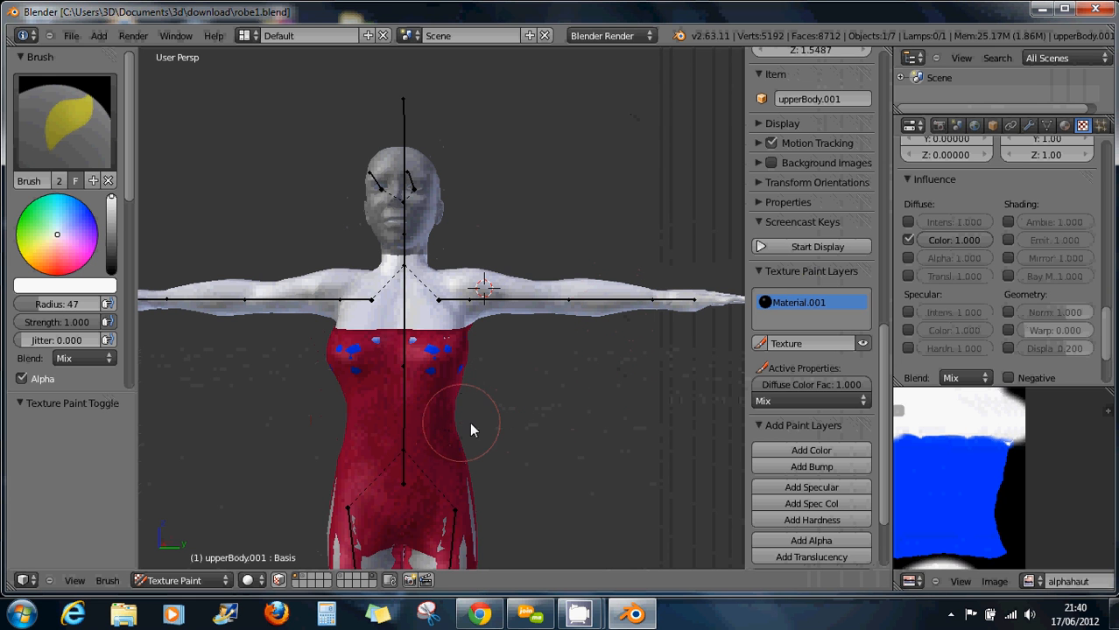
pyautogui.hotkey('ctrl', 'z')
pyautogui.keyDown('shift'); pyautogui.moveTo(430, 467); pyautogui.dragTo(442, 358, button='middle'); pyautogui.keyUp('shift')
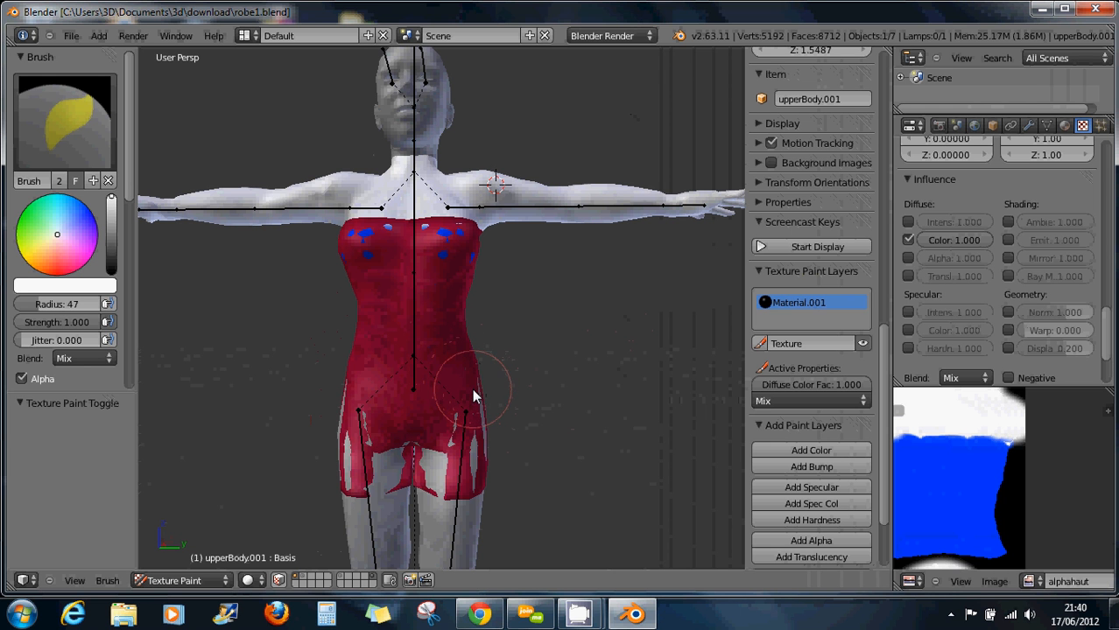
pyautogui.moveTo(428, 355); pyautogui.dragTo(364, 421, button='middle')
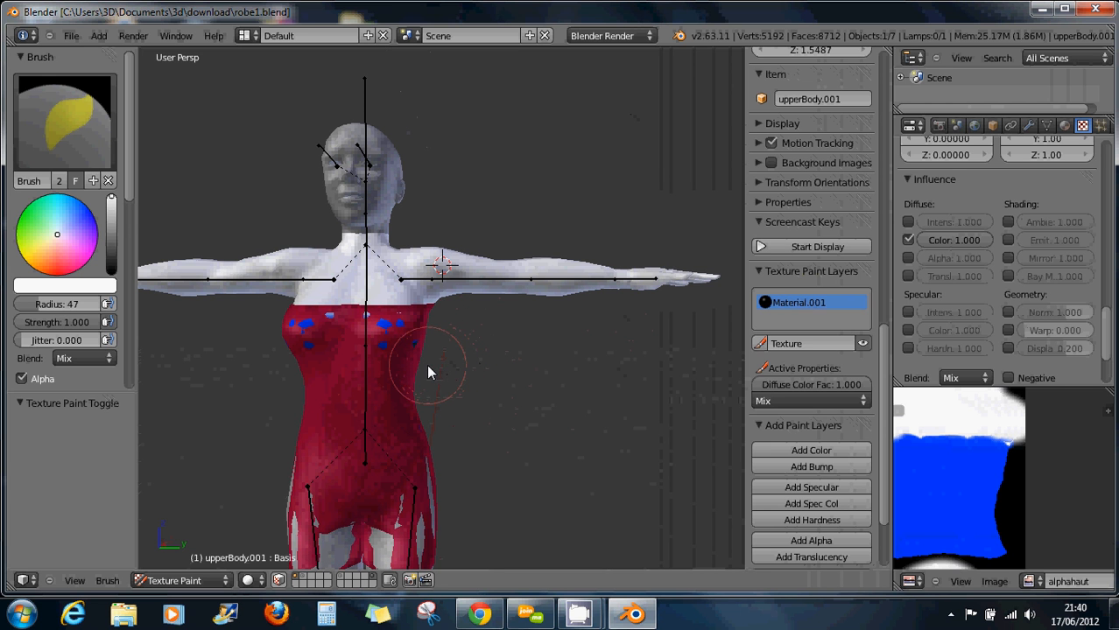
pyautogui.click(531, 304)
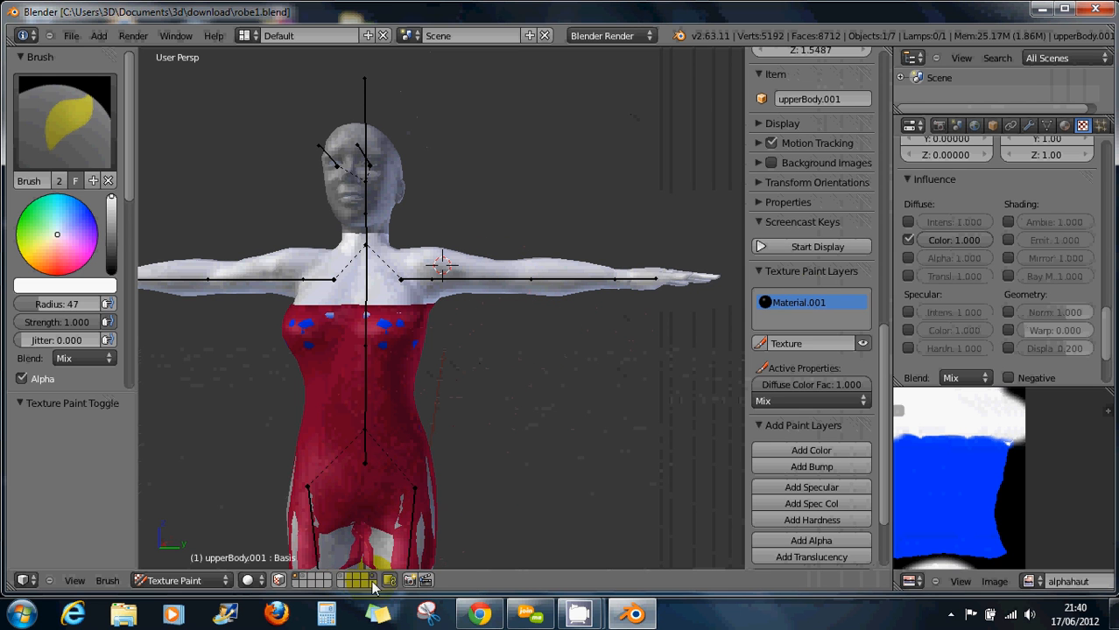
# Display the avatar's body layer and the dress layer separately to compare their contents
pyautogui.click(295, 578)
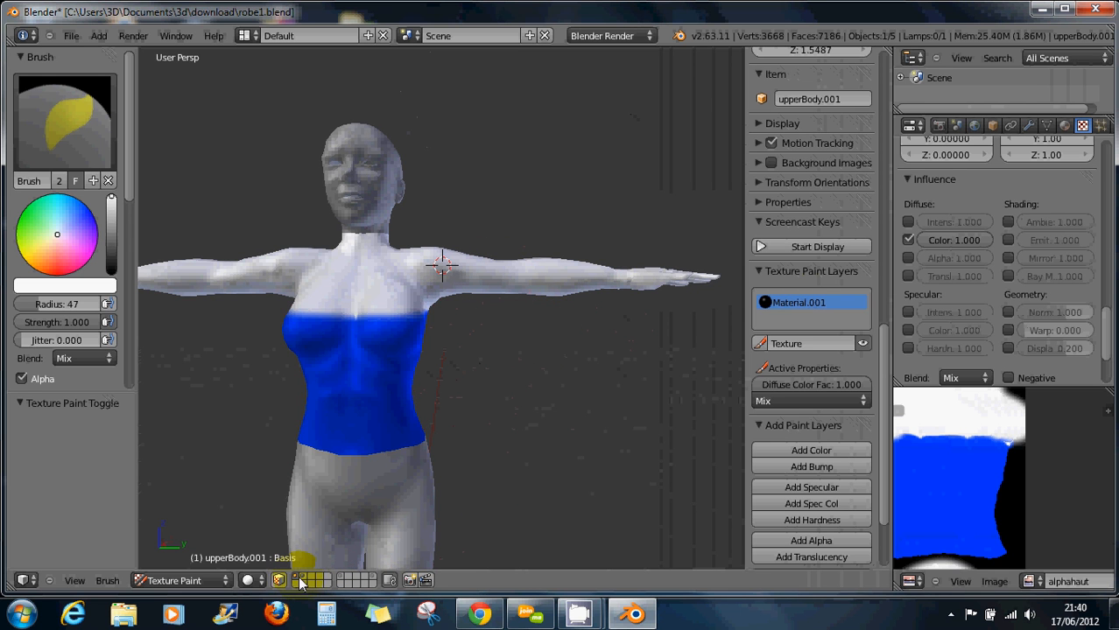
pyautogui.moveTo(351, 346); pyautogui.dragTo(381, 369)
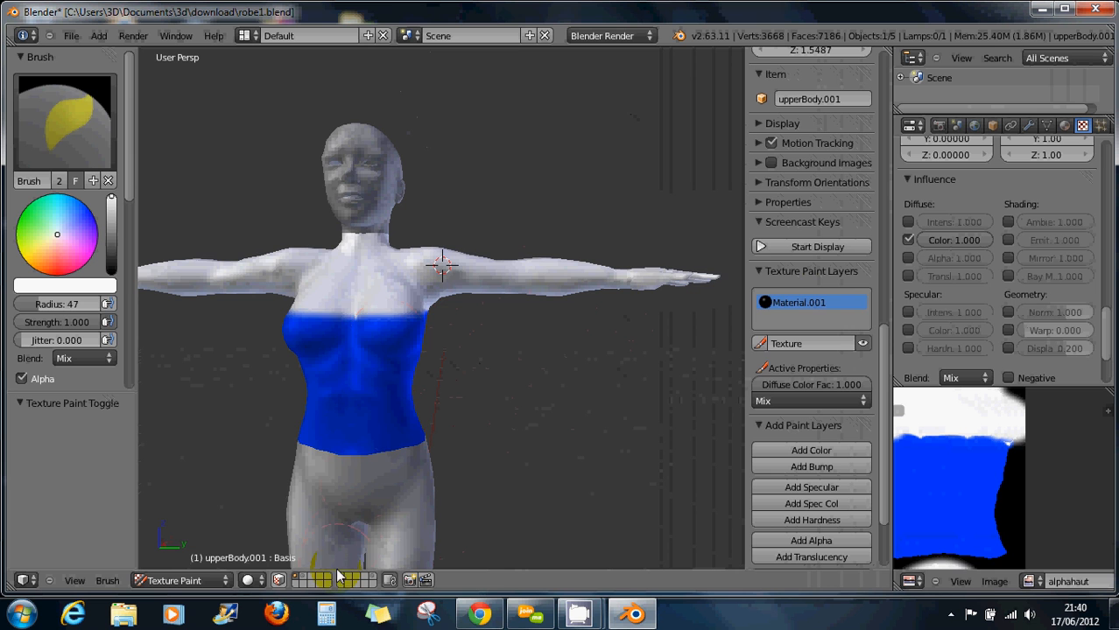
pyautogui.click(372, 580)
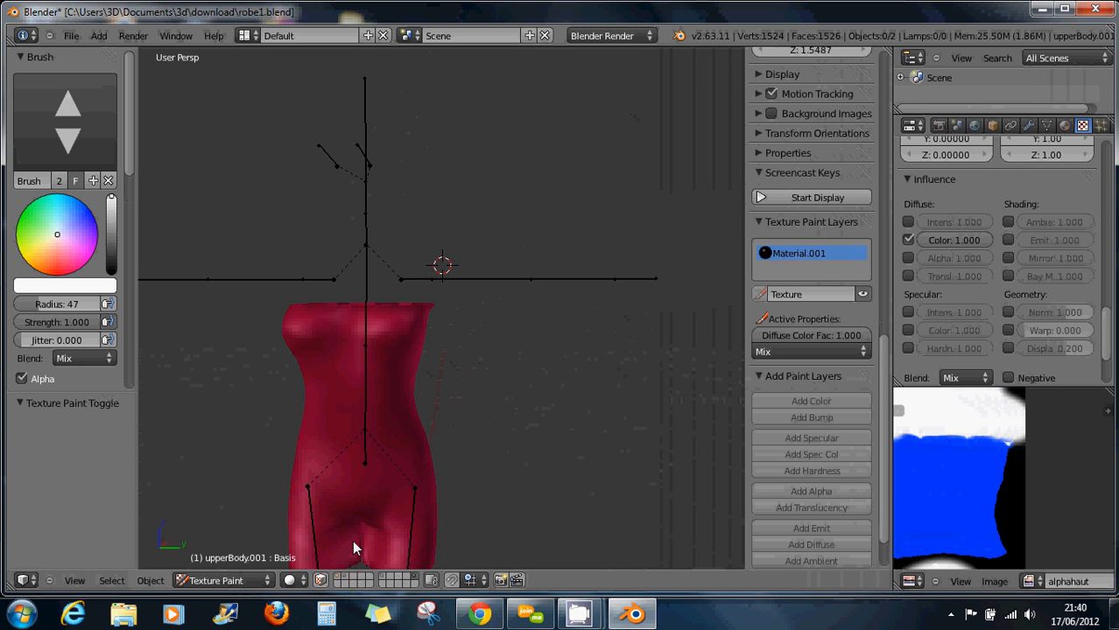
pyautogui.click(339, 578)
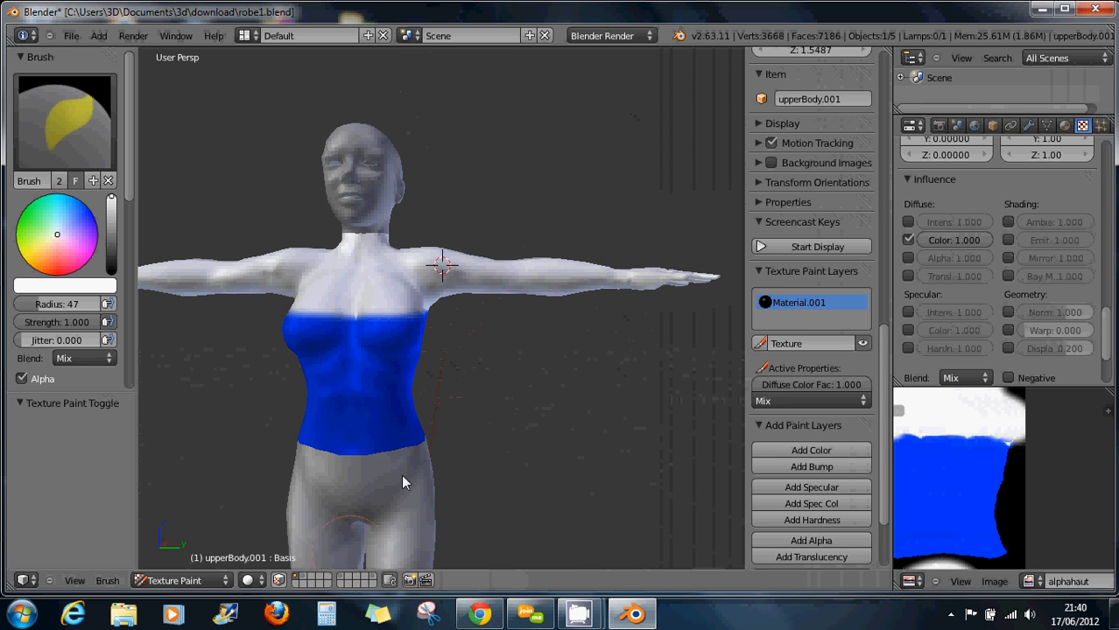
pyautogui.click(369, 422)
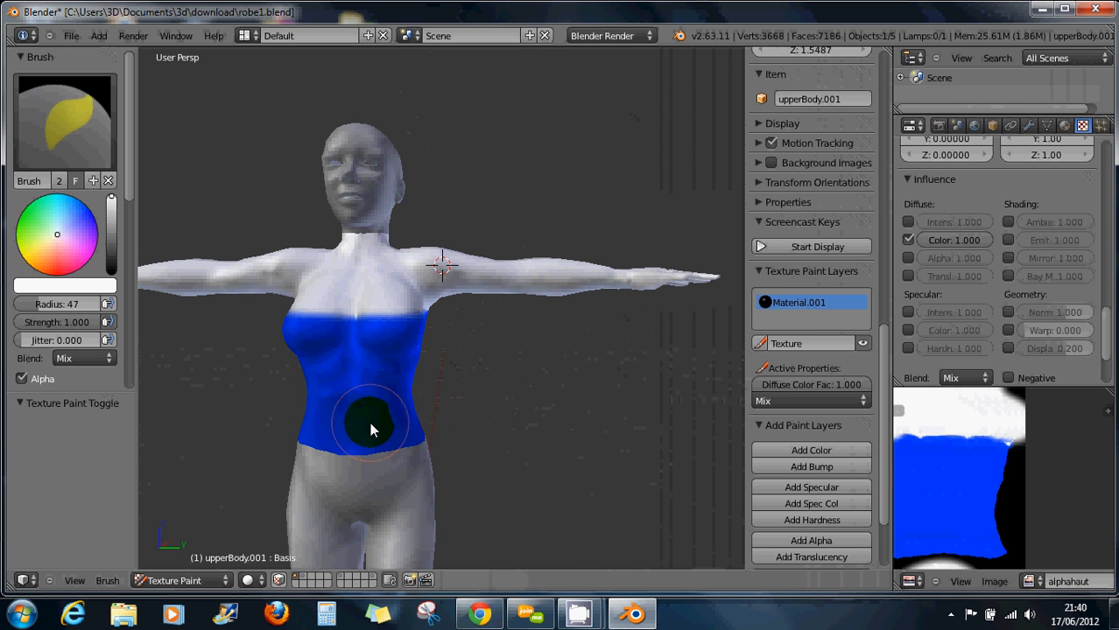
# Move the red dress object to the first layer with the body and display that layer
pyautogui.click(371, 579)
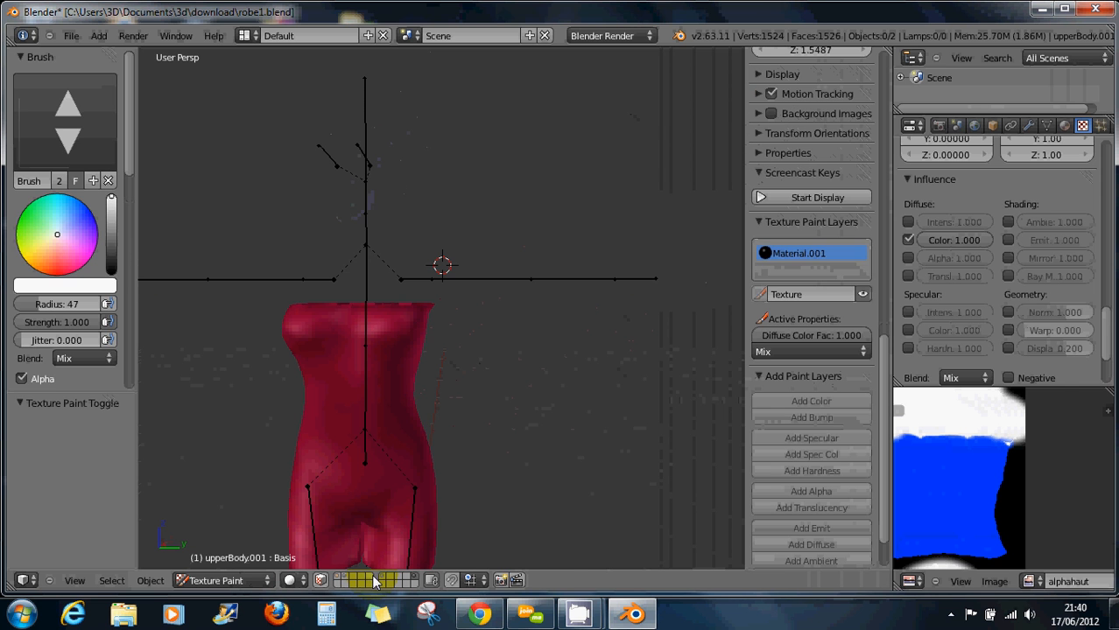
pyautogui.rightClick(402, 444)
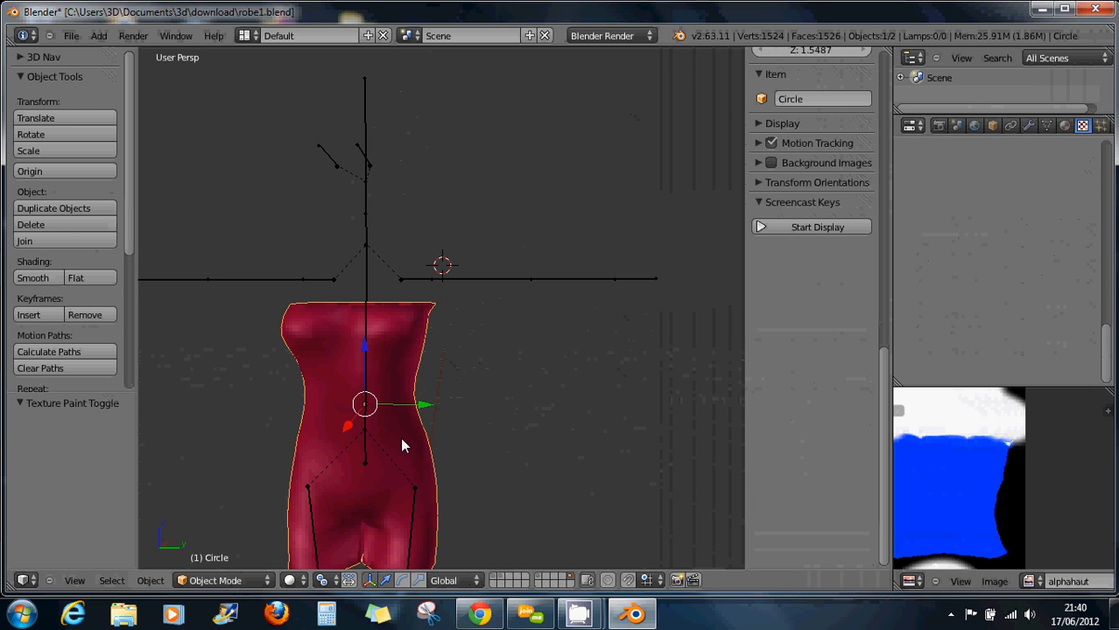
pyautogui.press('m')
pyautogui.click(534, 472)
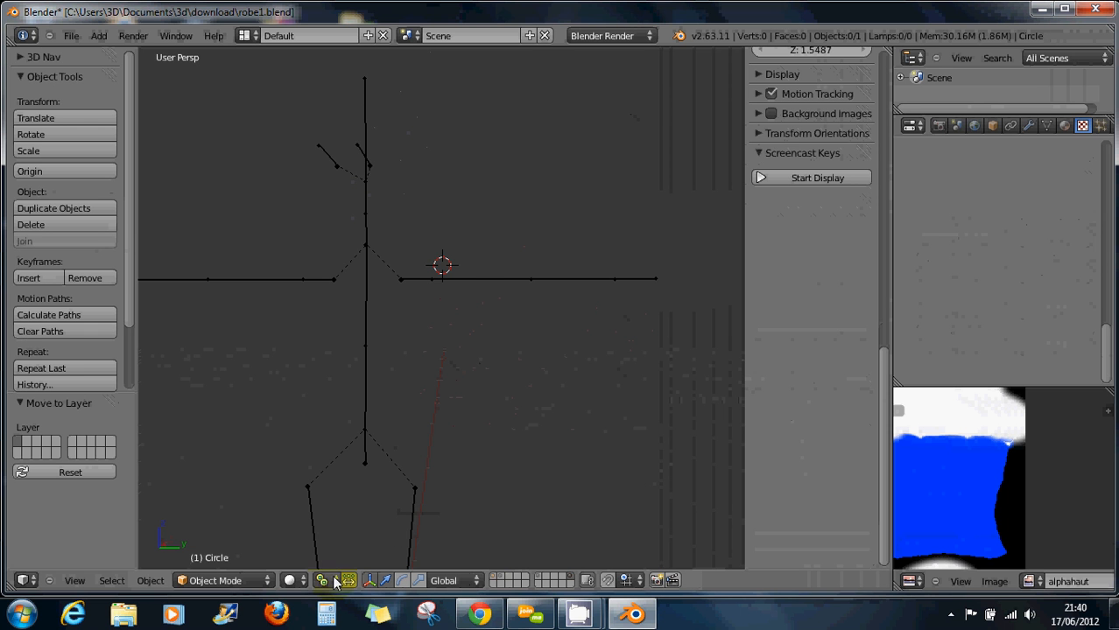
pyautogui.click(494, 581)
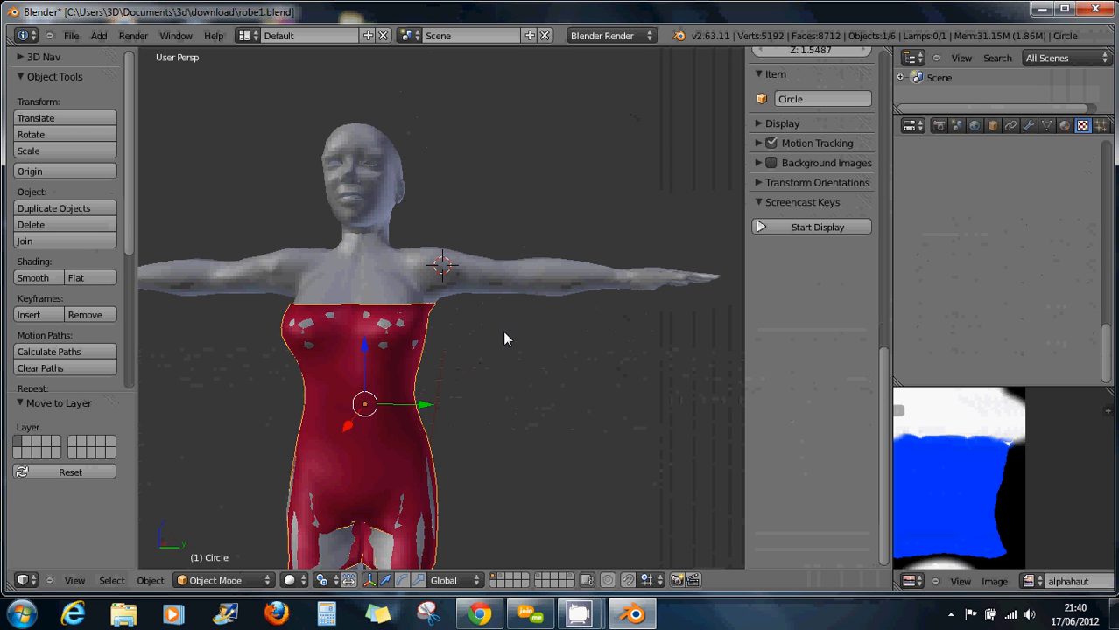
# Place the 3D cursor on the avatar's left arm and add a mesh cylinder there with cap fill type Nothing
pyautogui.click(531, 274)
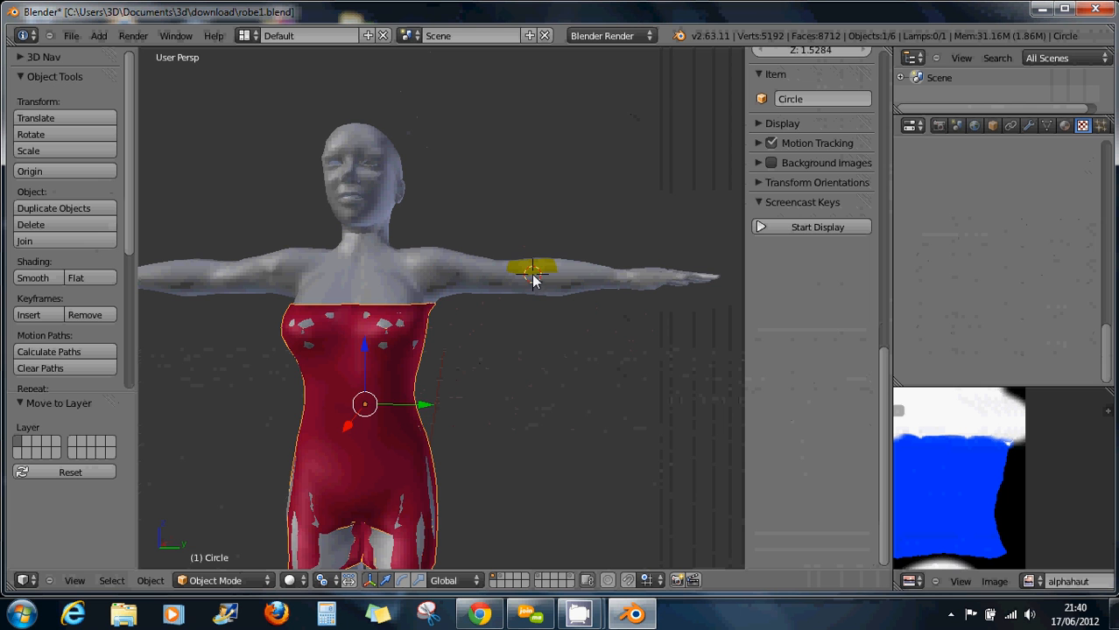
pyautogui.moveTo(507, 278); pyautogui.dragTo(506, 302, button='middle')
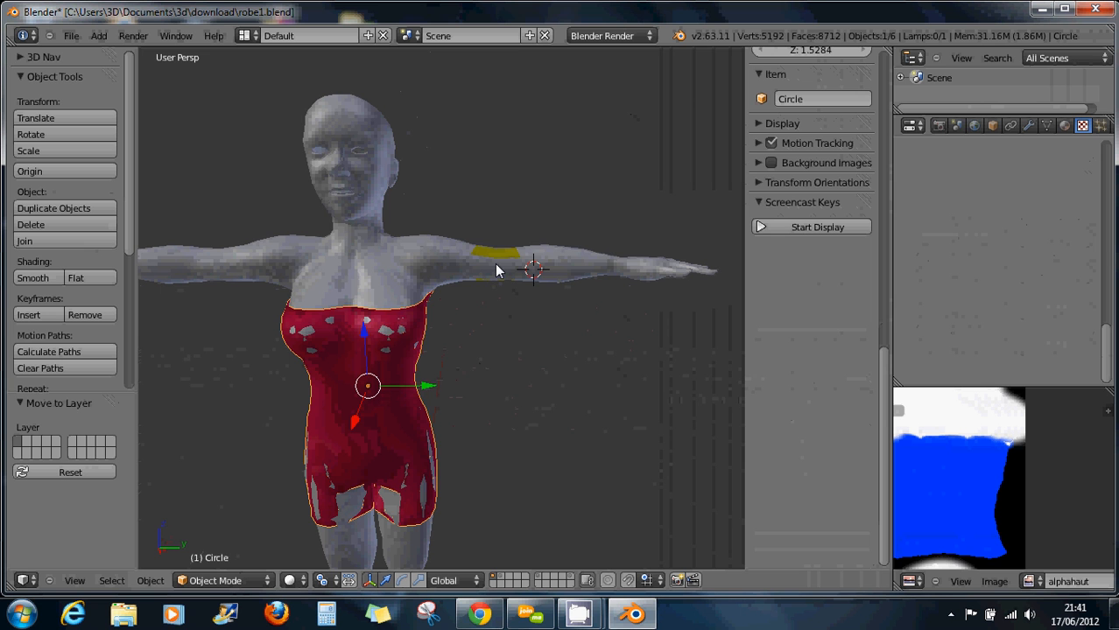
pyautogui.hotkey('shift', 'a')
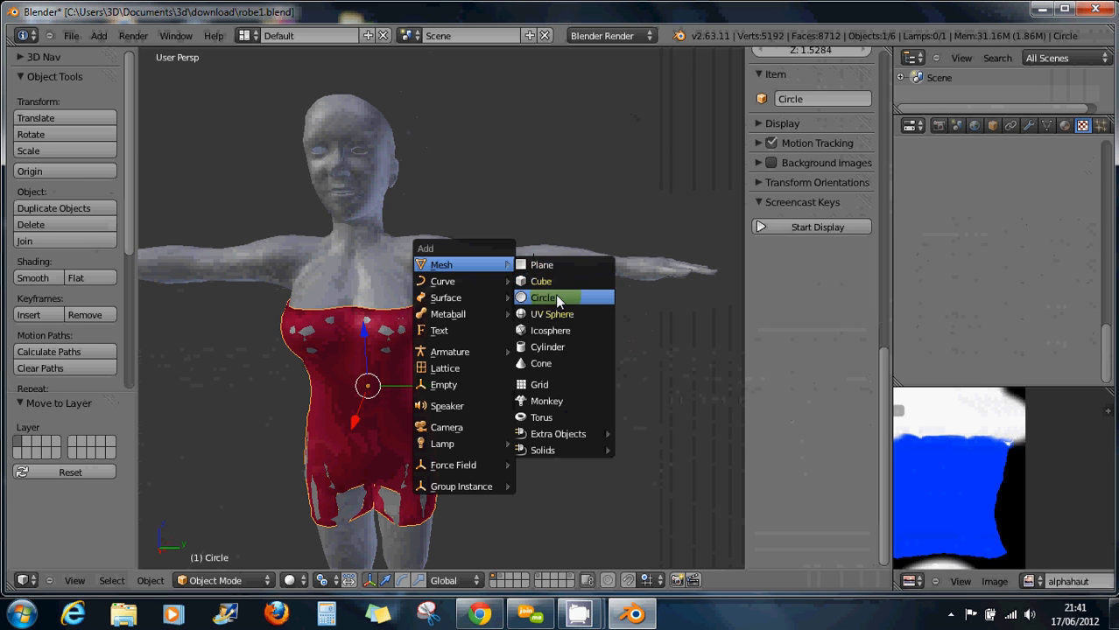
pyautogui.click(560, 347)
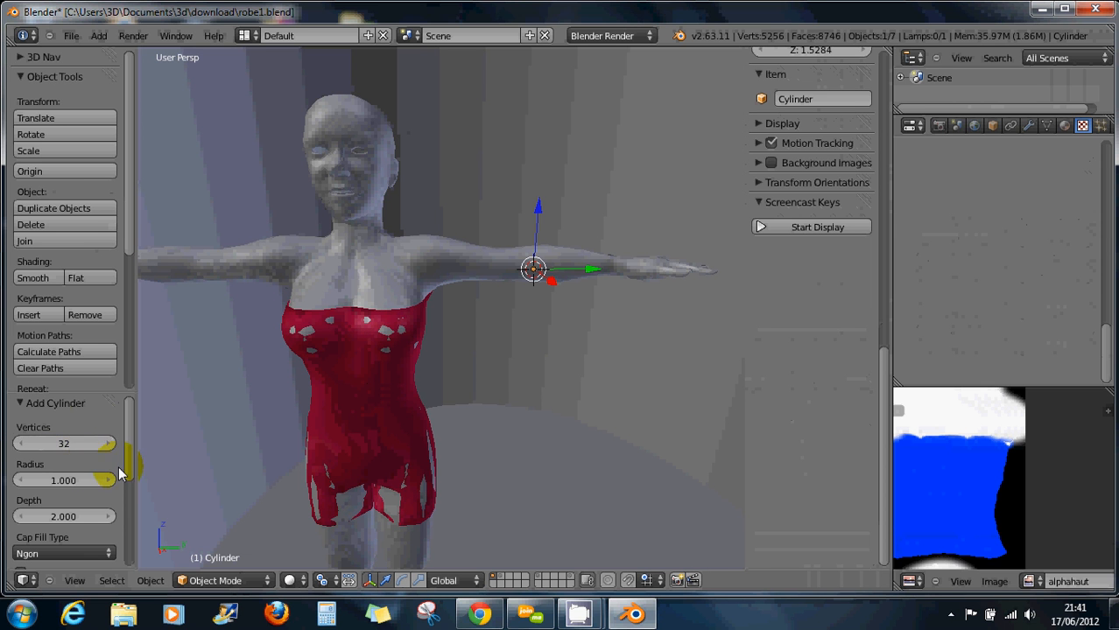
pyautogui.click(49, 548)
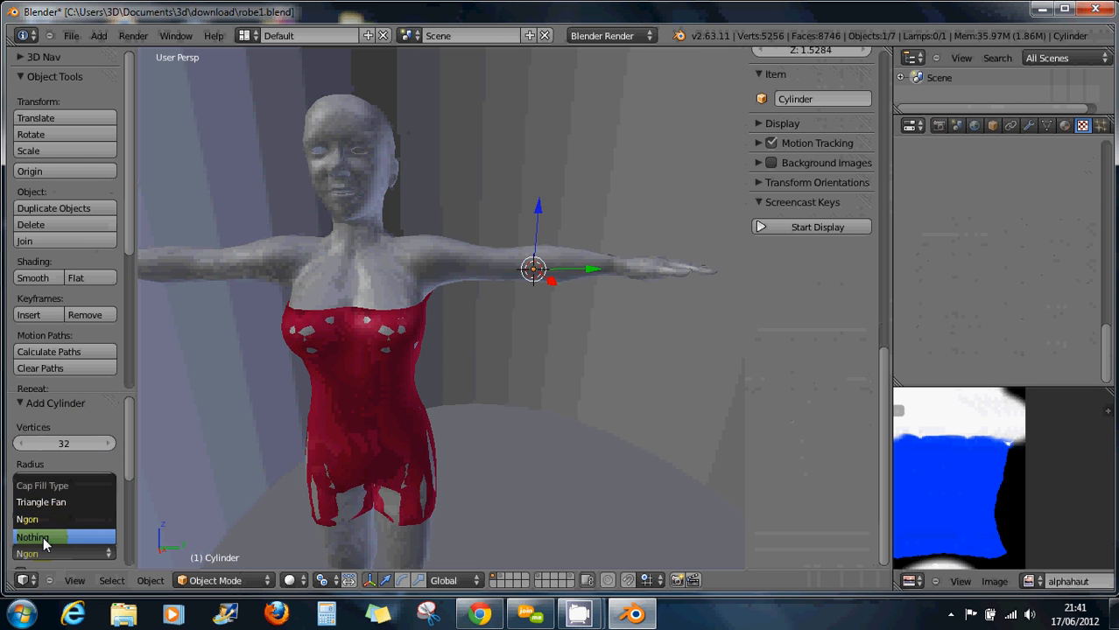
pyautogui.click(43, 537)
# Scale the cylinder to about 0.156 overall, then narrow it to about 0.514 in X and Y only
pyautogui.scroll(-7, 601, 350)
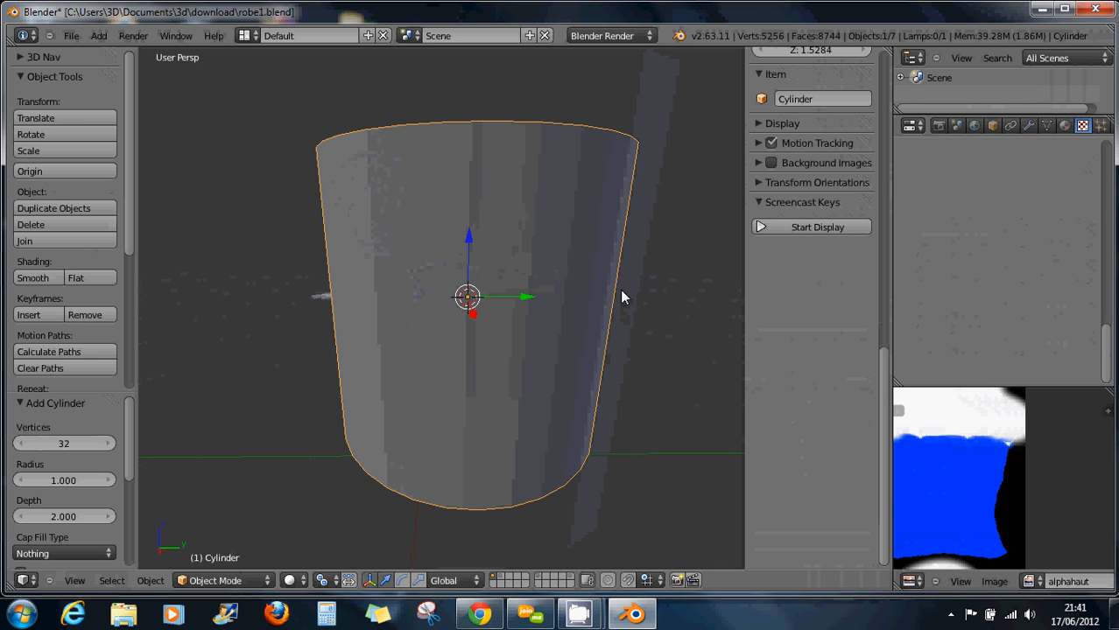
pyautogui.press('s')
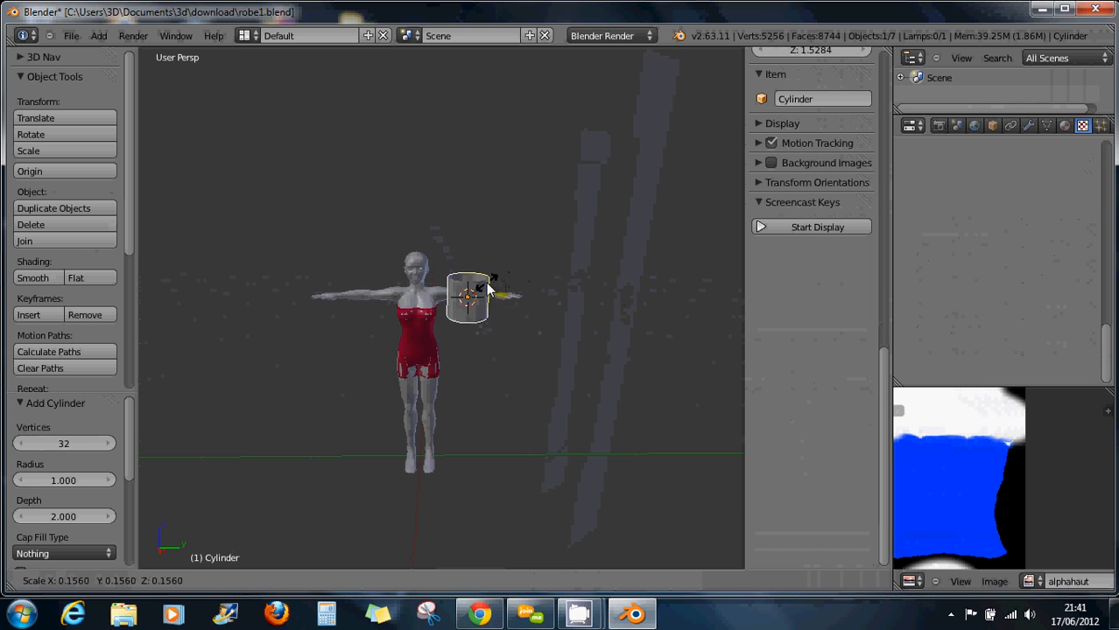
pyautogui.click(489, 291)
pyautogui.scroll(3, 493, 299)
pyautogui.scroll(2, 493, 299)
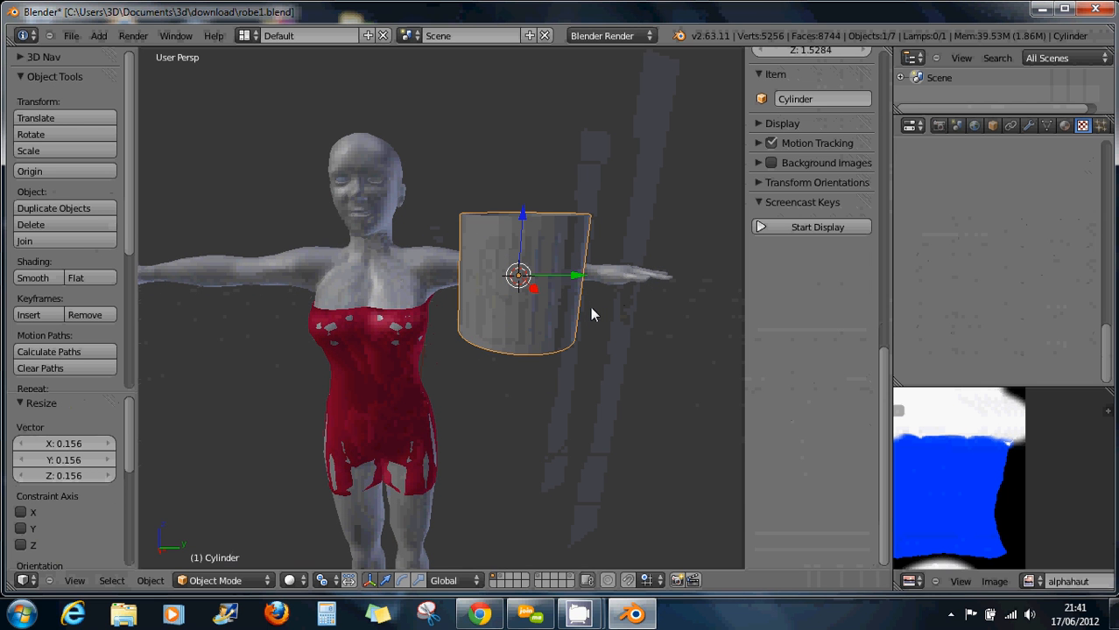
pyautogui.press('s')
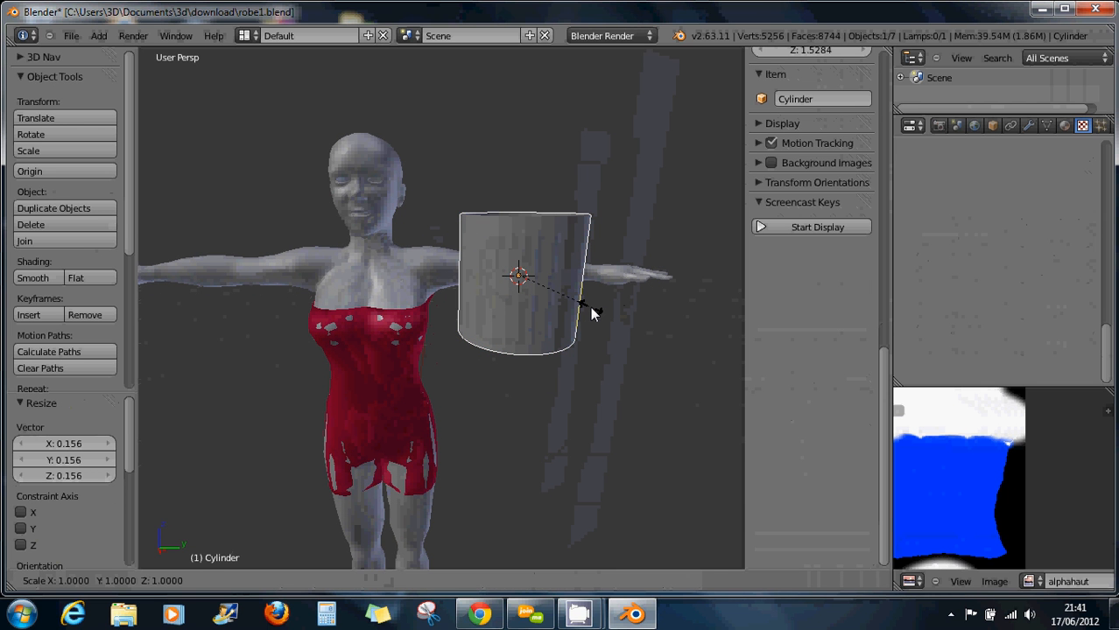
pyautogui.hotkey('shift', 'z')
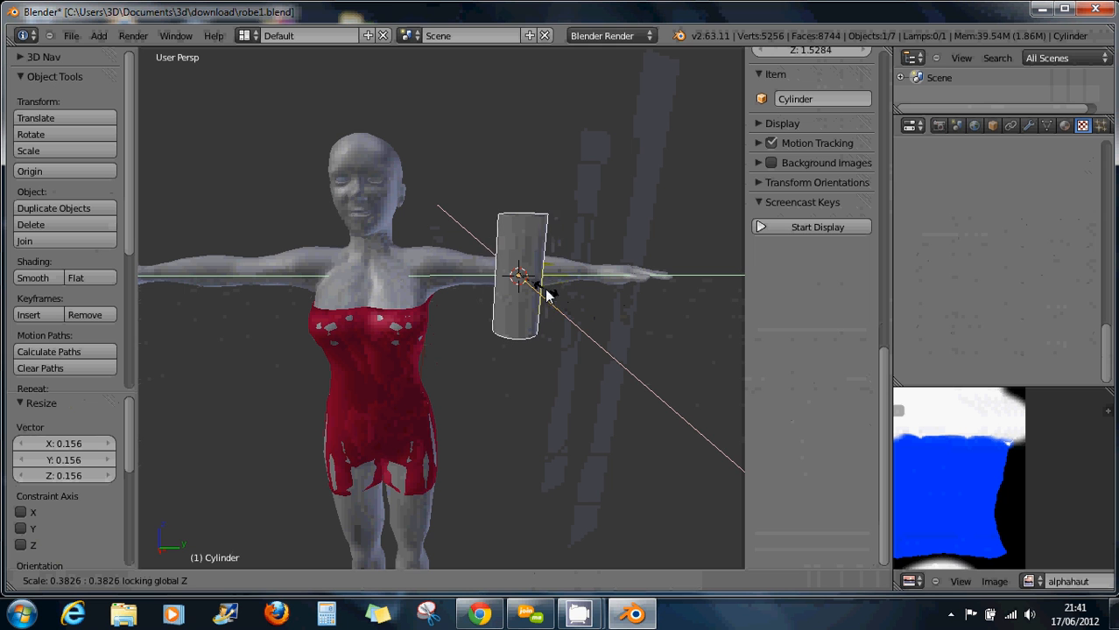
pyautogui.click(553, 301)
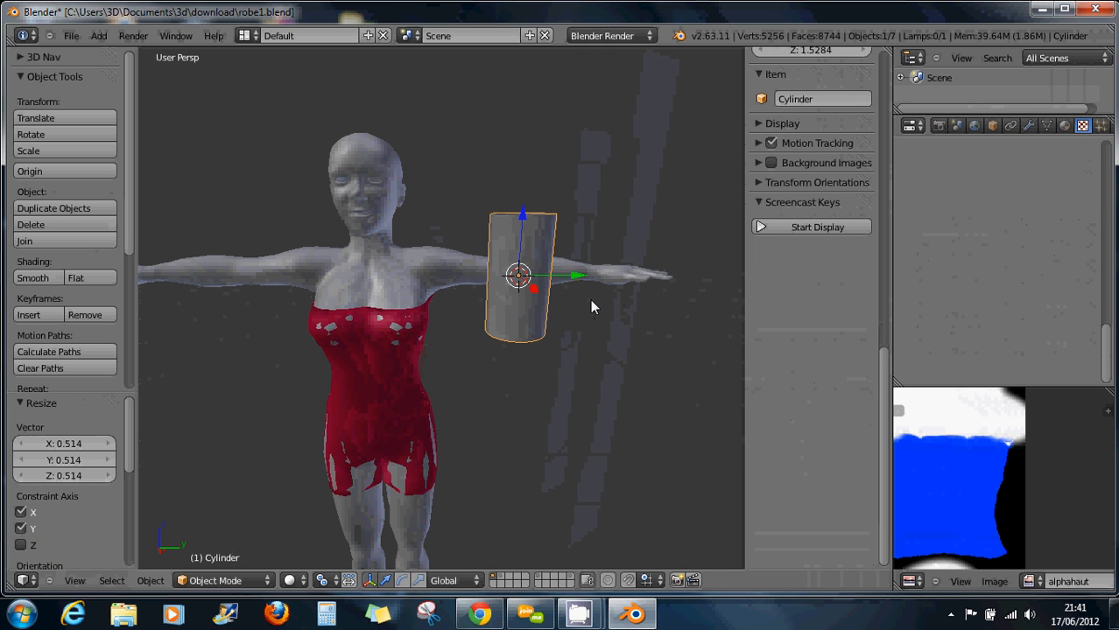
# Rotate the cylinder about -95° around the X axis so it lies along the outstretched arm
pyautogui.press('r')
pyautogui.press('x')
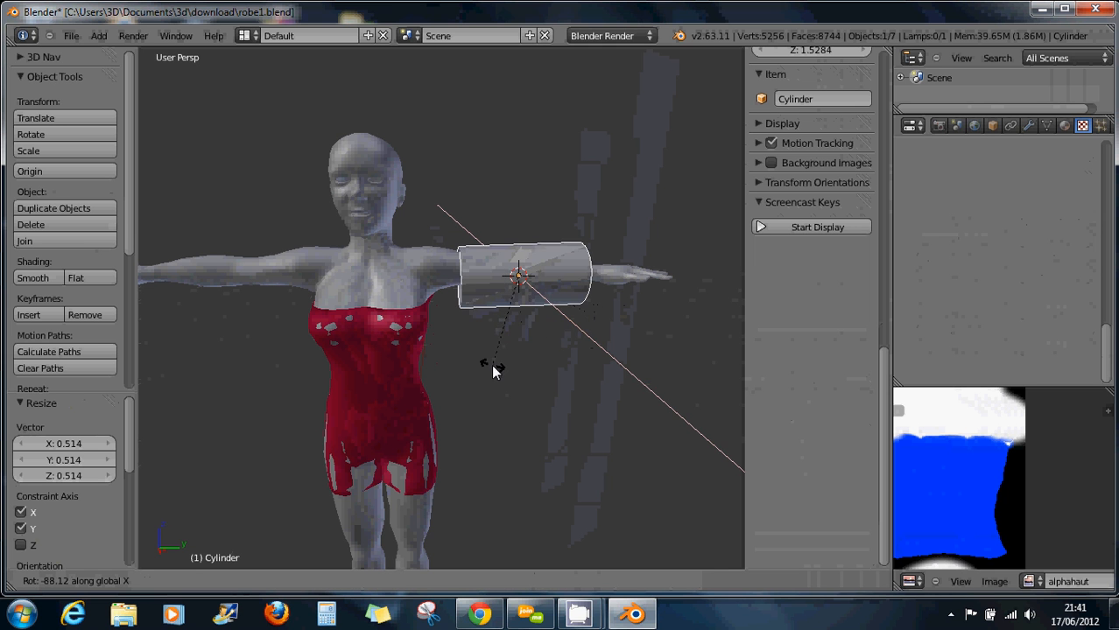
pyautogui.click(481, 360)
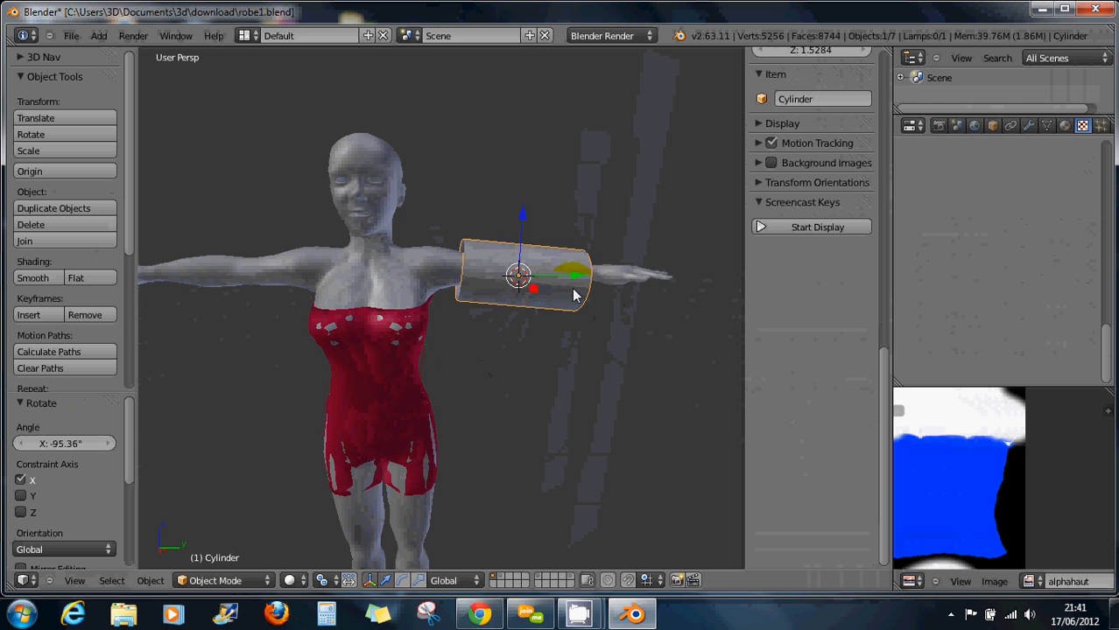
# Move the cylinder about -0.076 along the X axis so it surrounds the arm
pyautogui.moveTo(536, 289); pyautogui.dragTo(396, 303, button='middle')
pyautogui.press('g')
pyautogui.press('x')
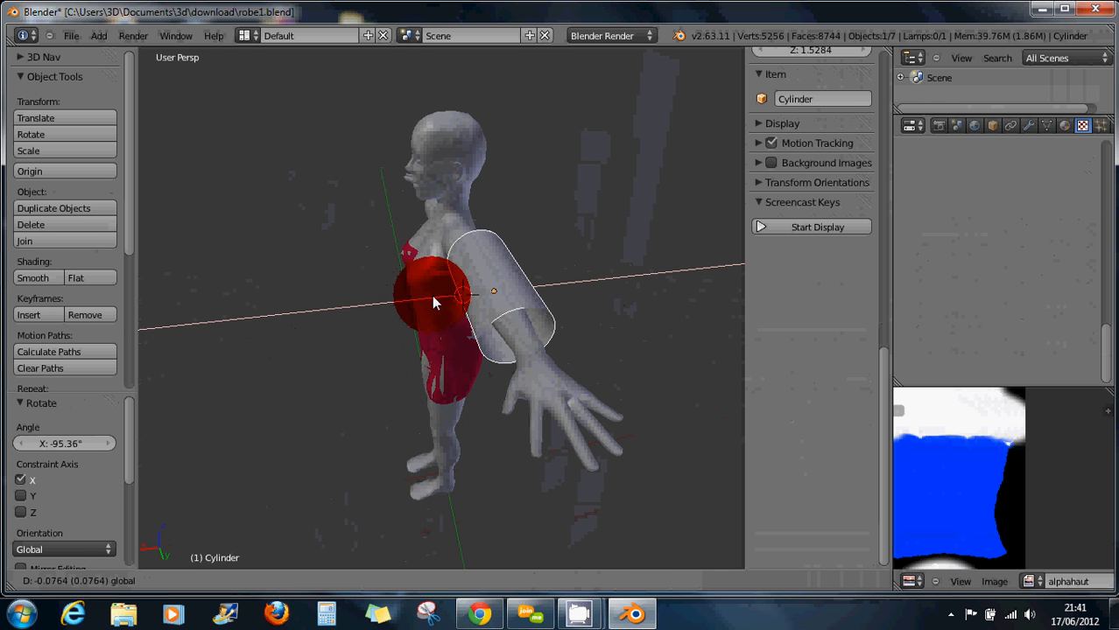
pyautogui.click(467, 318)
pyautogui.moveTo(467, 318); pyautogui.dragTo(526, 294, button='middle')
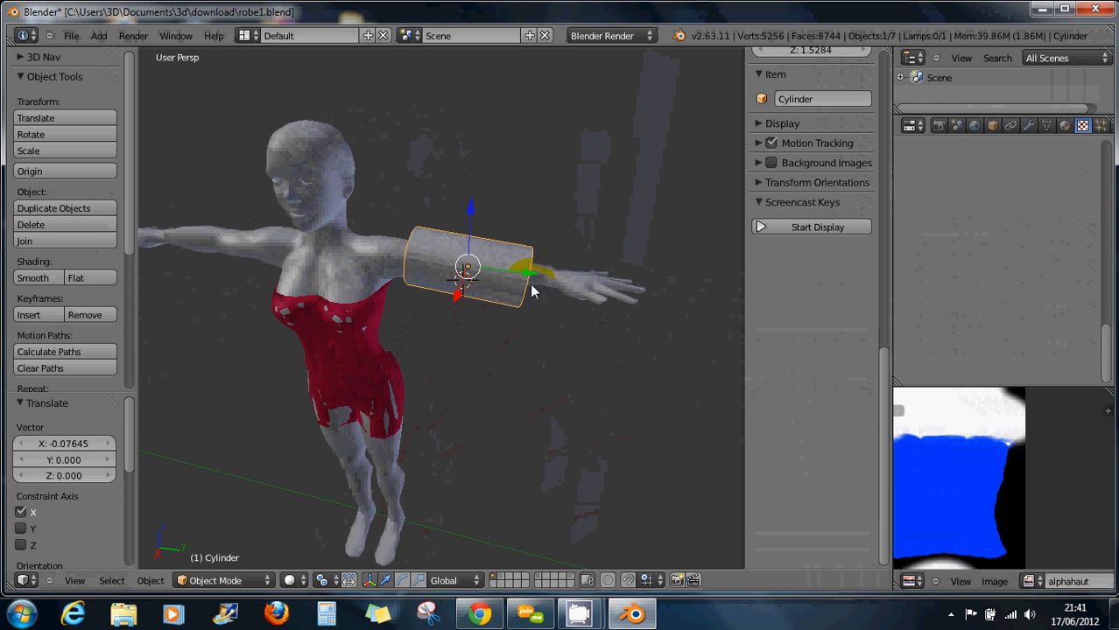
# Rotate the cylinder about 5.1° around the global Z axis to follow the direction of the arm
pyautogui.press('r')
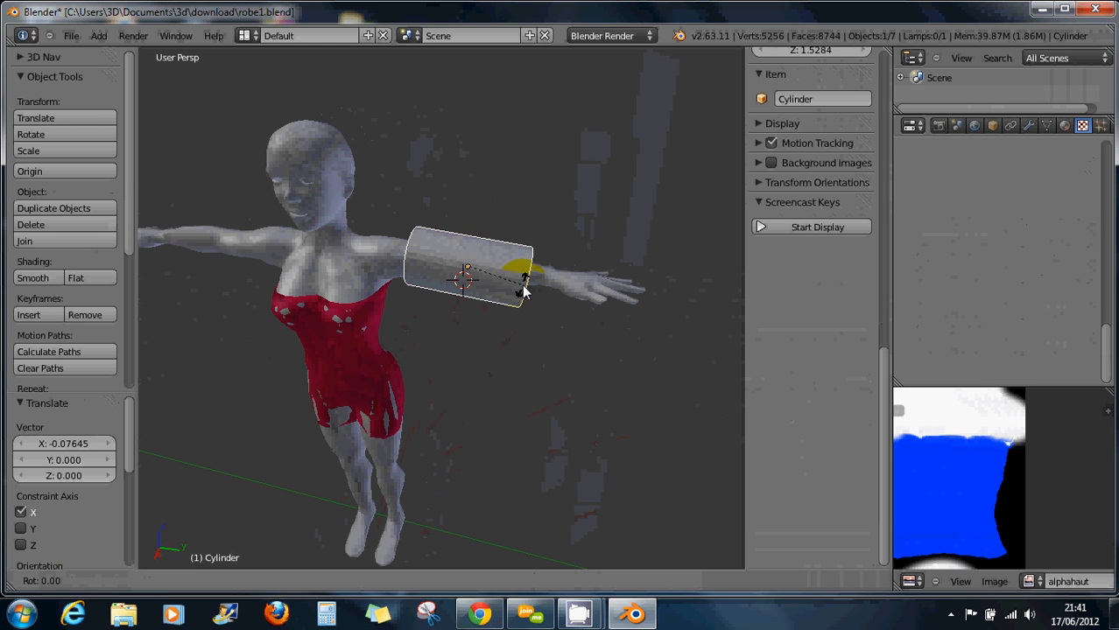
pyautogui.press('z')
pyautogui.click(536, 291)
pyautogui.moveTo(536, 291); pyautogui.dragTo(503, 324, button='middle')
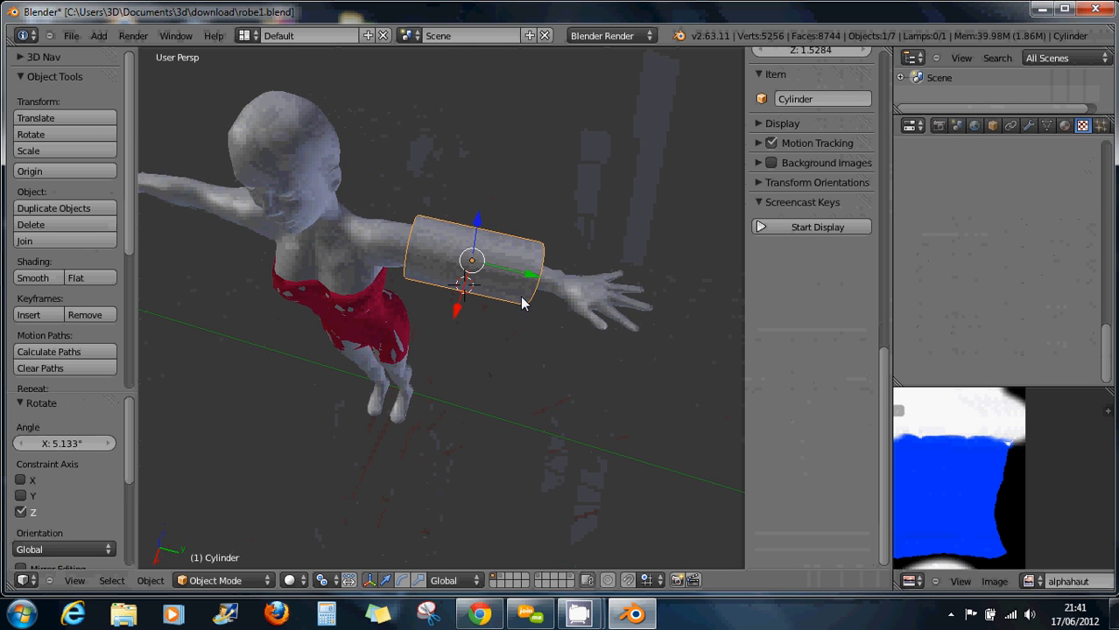
# Stretch the cylinder by about 1.581 along the Y axis and shift it about 0.0085 along the X axis
pyautogui.press('s')
pyautogui.press('y')
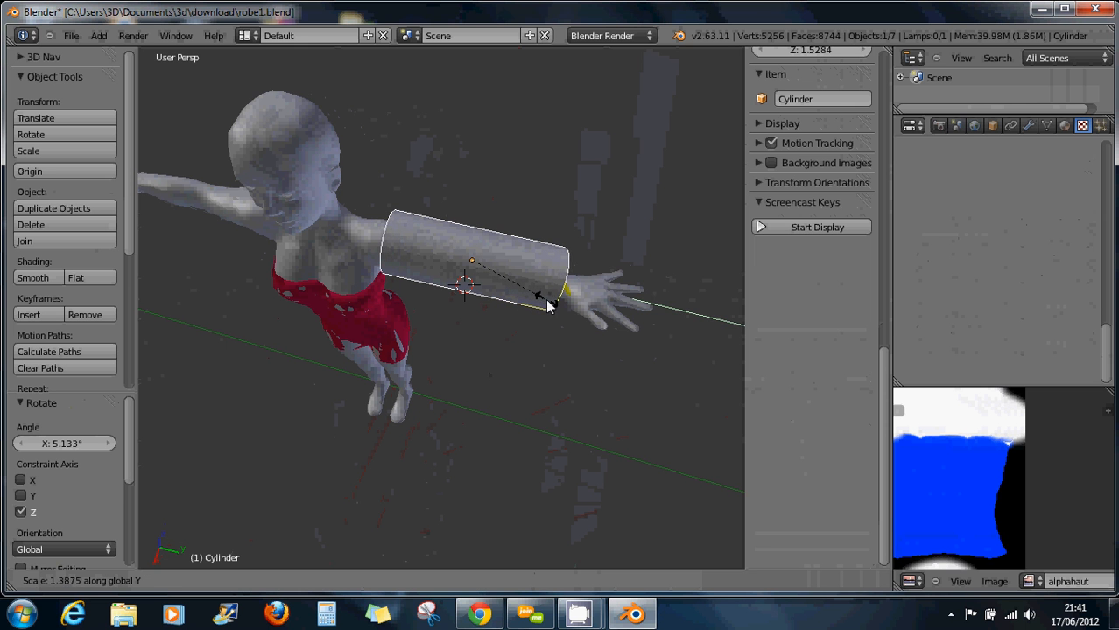
pyautogui.click(554, 306)
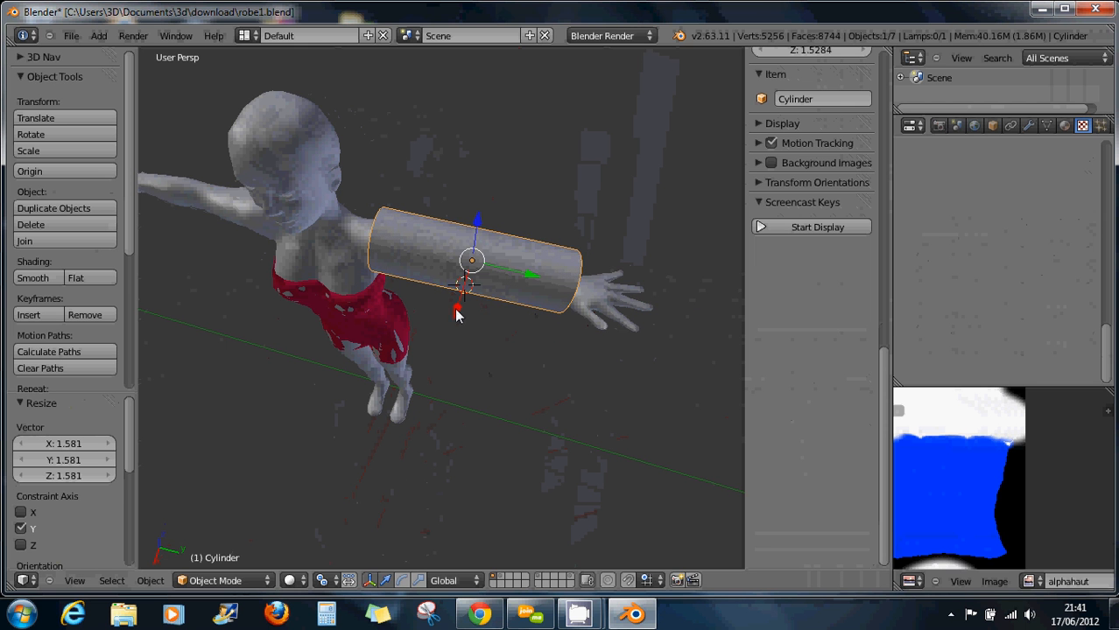
pyautogui.press('g')
pyautogui.press('x')
pyautogui.click(457, 315)
pyautogui.moveTo(457, 315); pyautogui.dragTo(477, 331, button='middle')
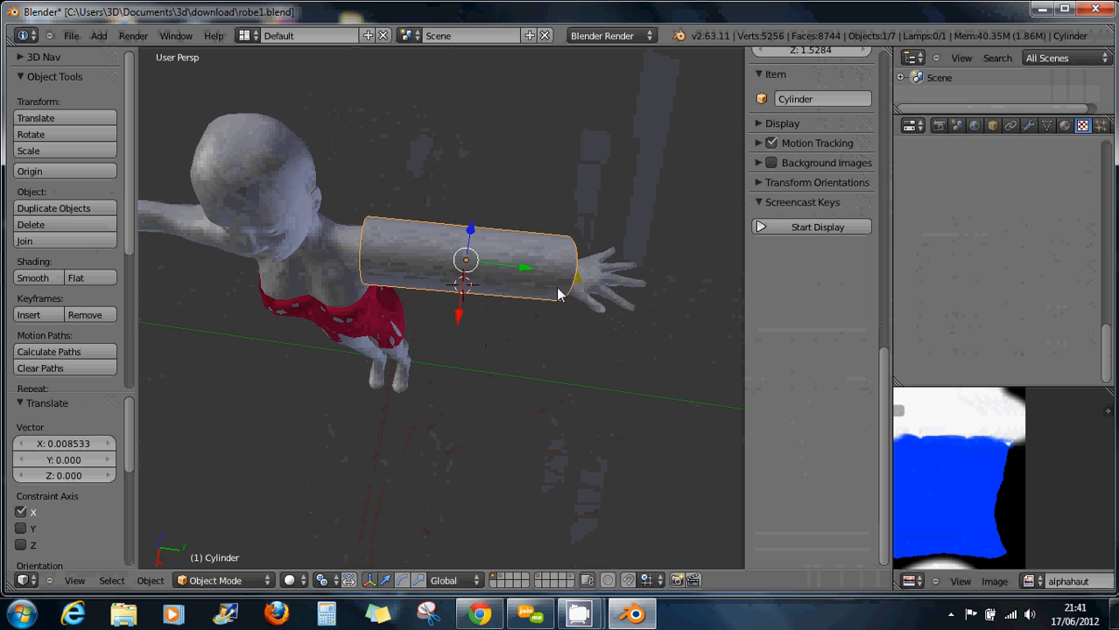
# Rotate the cylinder about -2.9° around the global Z axis and start the Screencast Keys display
pyautogui.press('r')
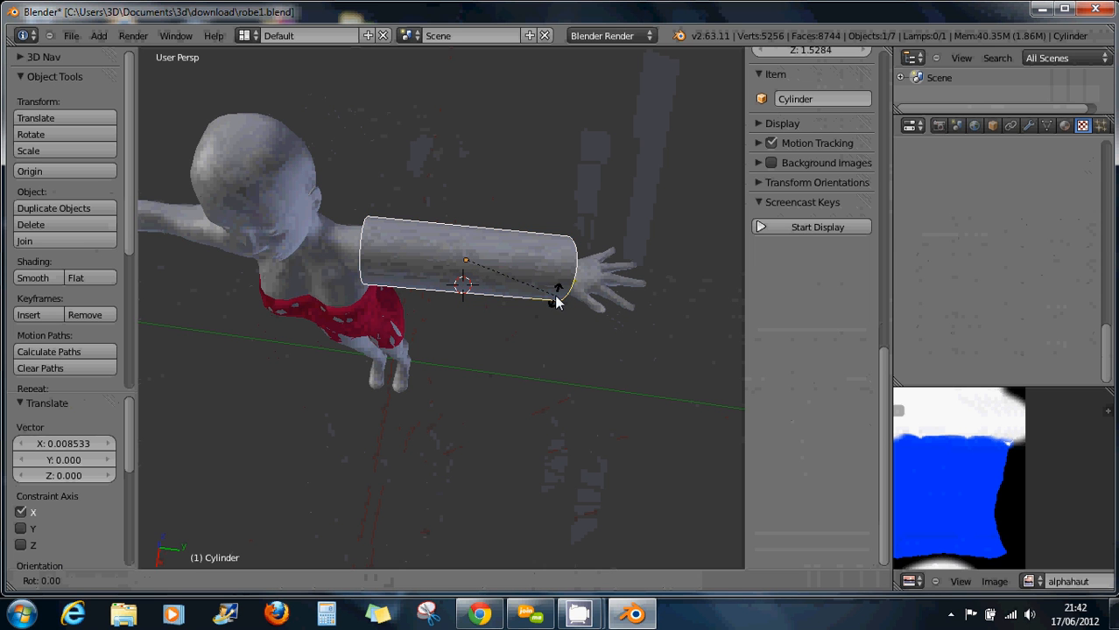
pyautogui.press('z')
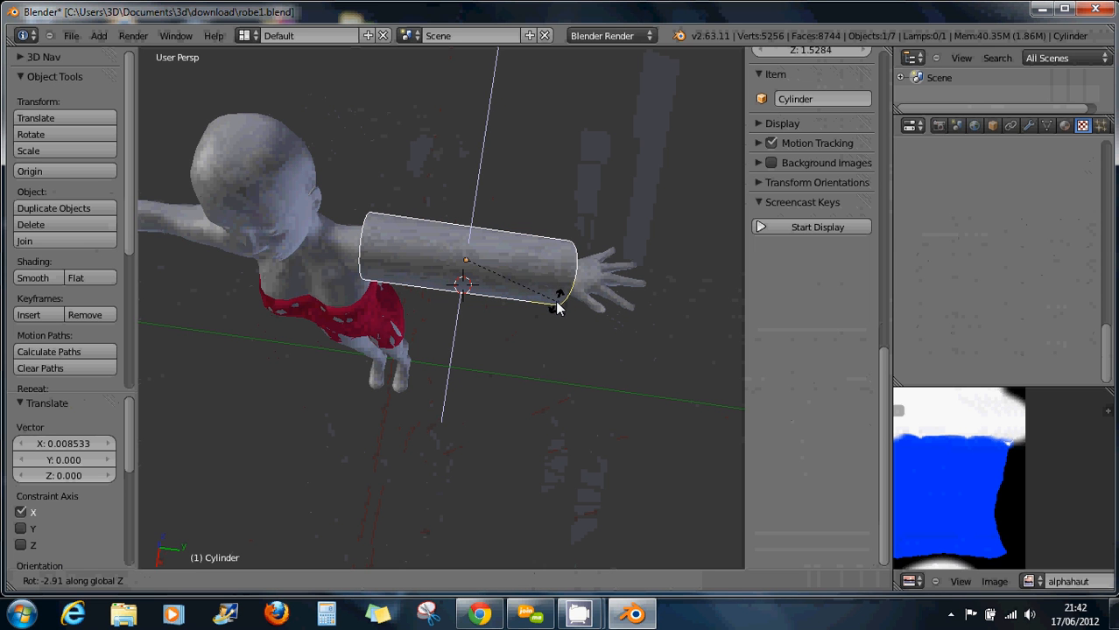
pyautogui.click(557, 308)
pyautogui.click(784, 227)
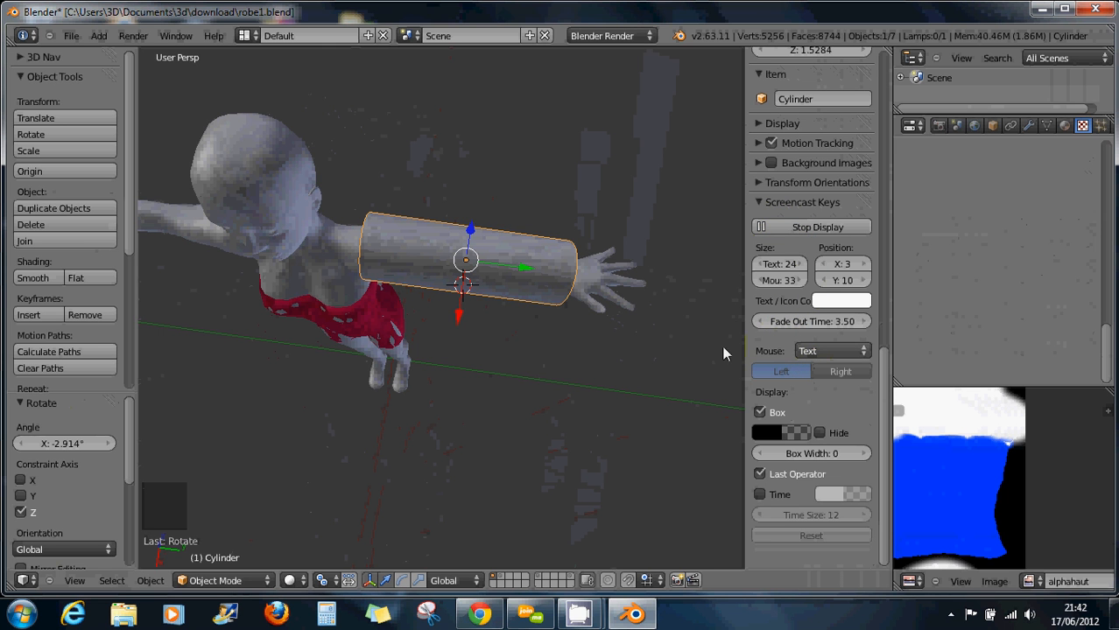
pyautogui.moveTo(626, 328); pyautogui.dragTo(519, 257, button='middle')
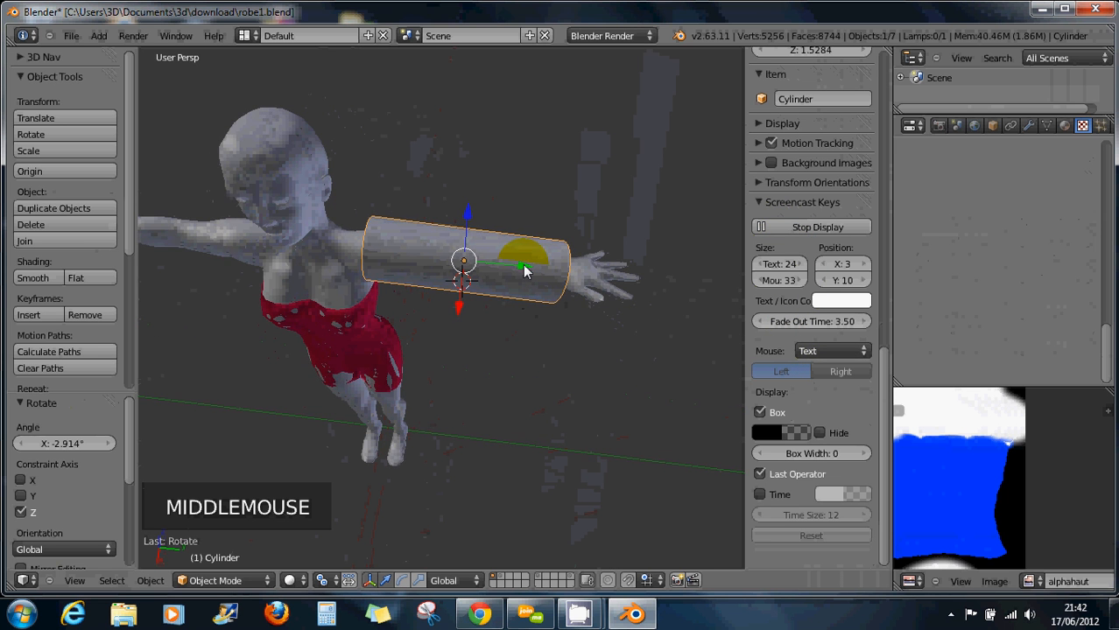
# In Edit Mode, add 22 evenly spaced loop cuts around the cylinder along its length
pyautogui.press('Tab')
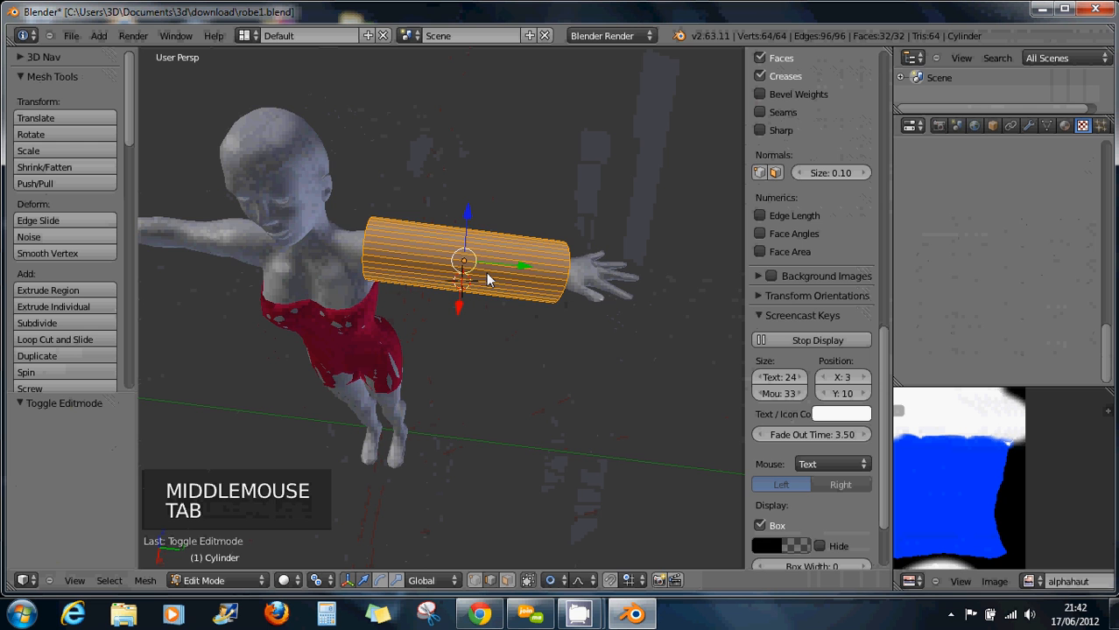
pyautogui.moveTo(471, 296)
pyautogui.mouseDown(button='middle')
pyautogui.moveTo(477, 260)
pyautogui.moveTo(475, 291)
pyautogui.mouseUp(button='middle')
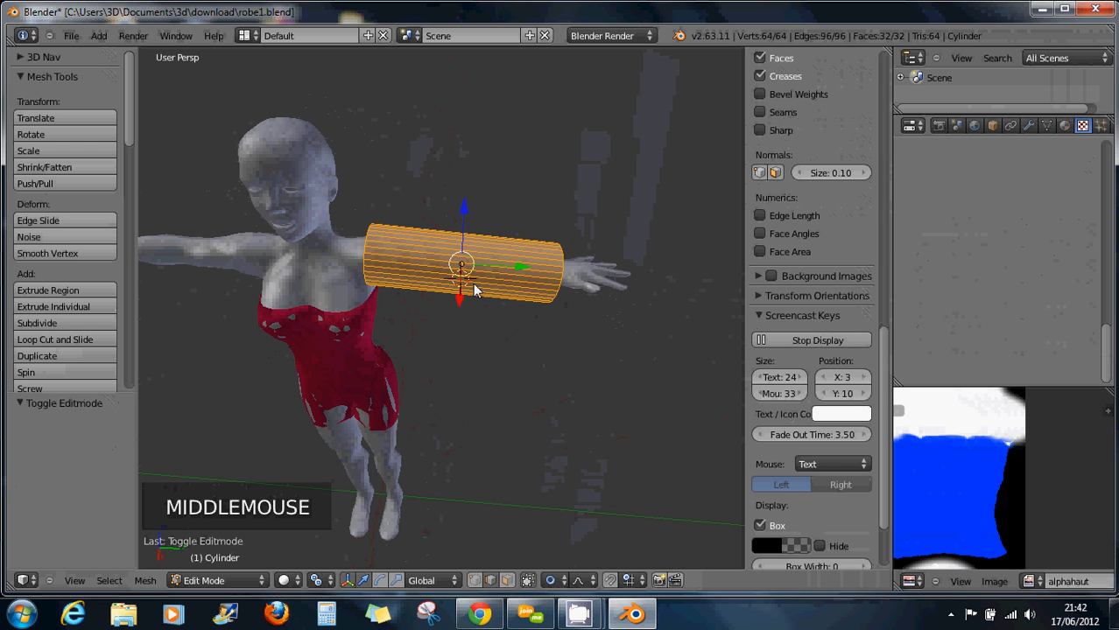
pyautogui.hotkey('ctrl', 'r')
pyautogui.scroll(9, 473, 289)
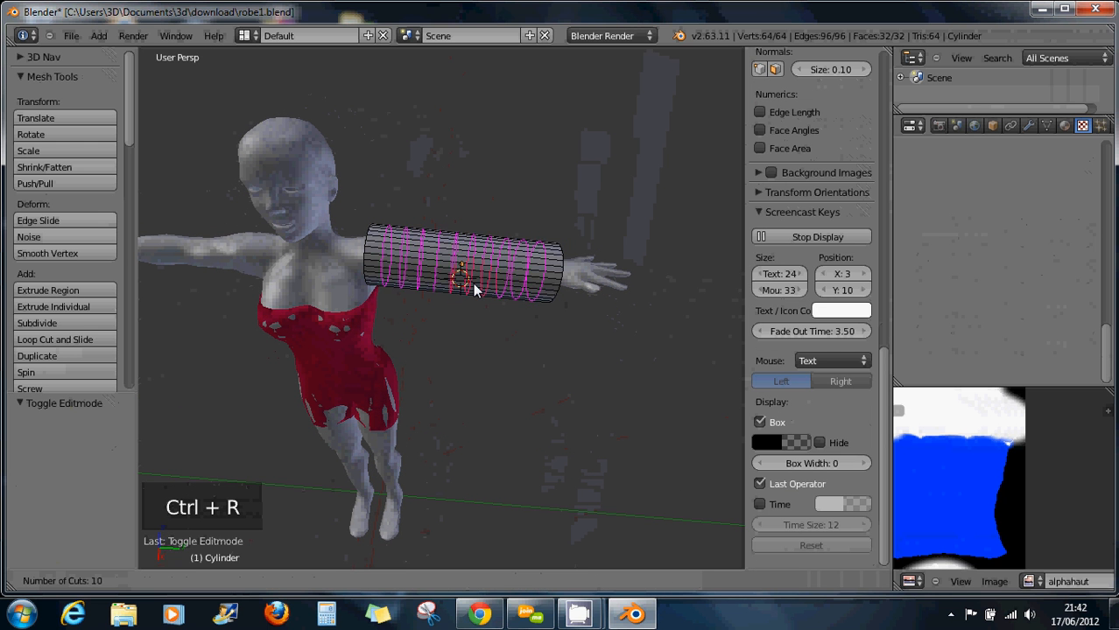
pyautogui.scroll(12, 473, 289)
pyautogui.click(473, 289)
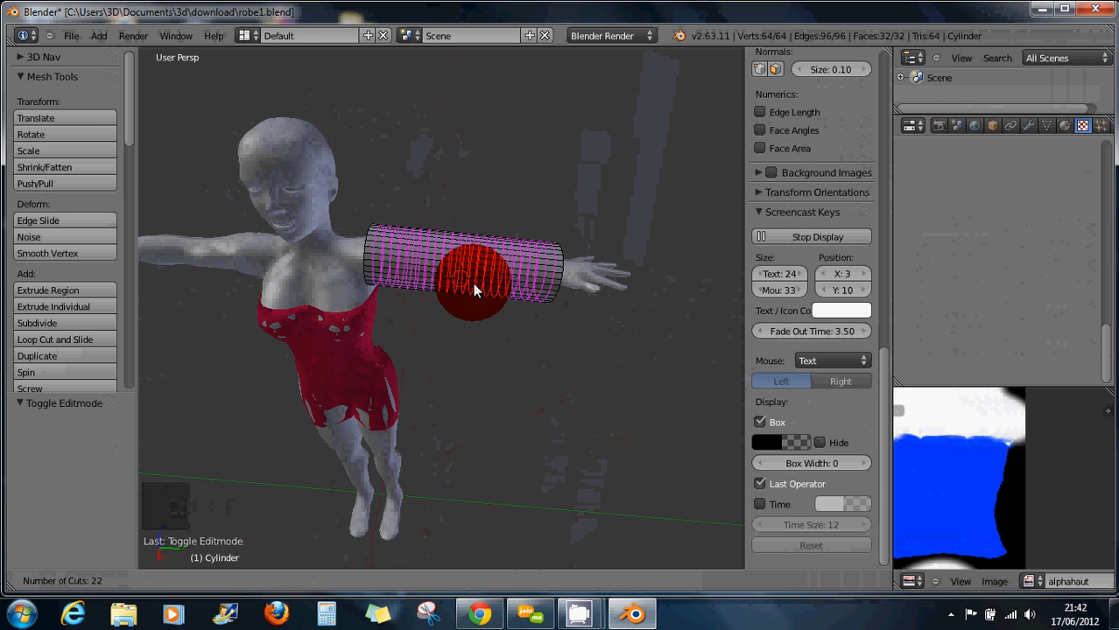
# Move the cylinder's entire mesh about -0.030 along the Y axis and return to Object Mode
pyautogui.moveTo(490, 294); pyautogui.dragTo(508, 290, button='middle')
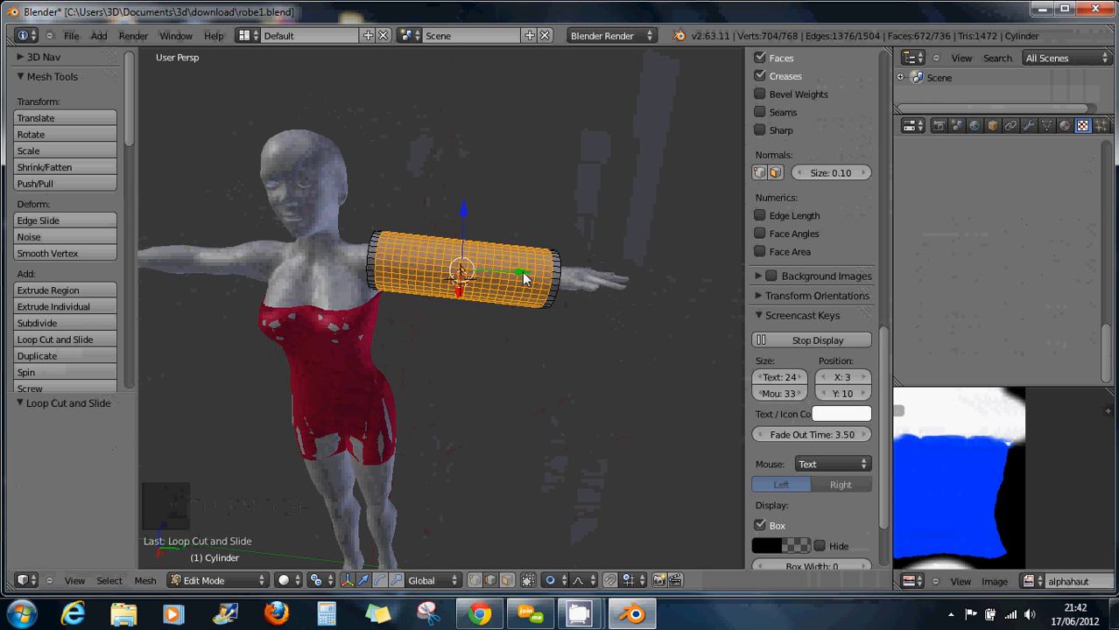
pyautogui.press('a')
pyautogui.press('a')
pyautogui.moveTo(522, 271); pyautogui.dragTo(525, 273)
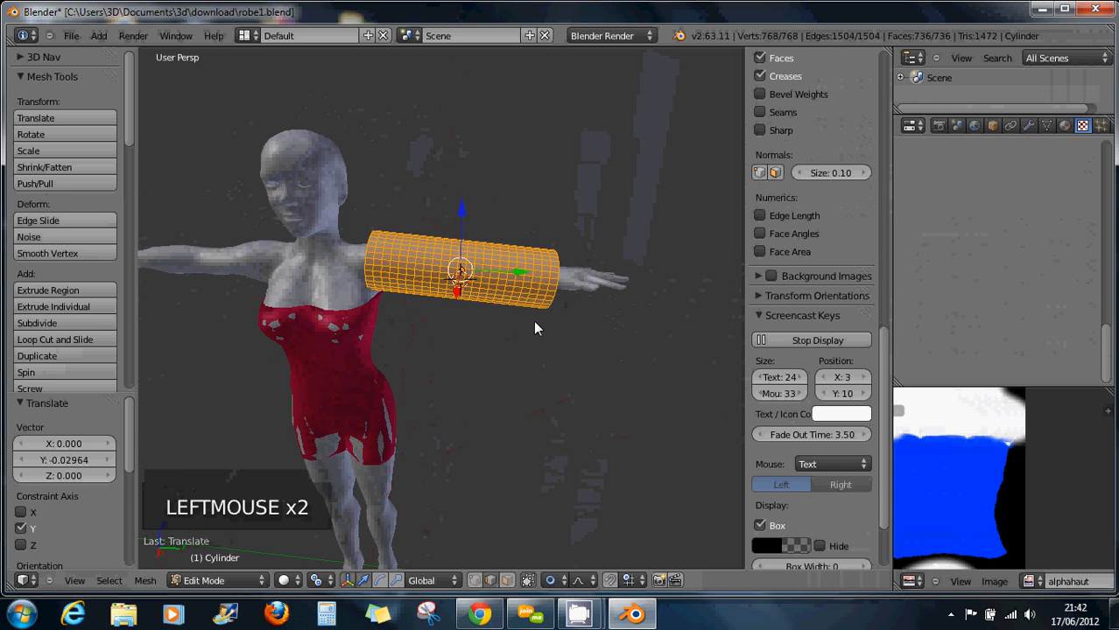
pyautogui.press('Tab')
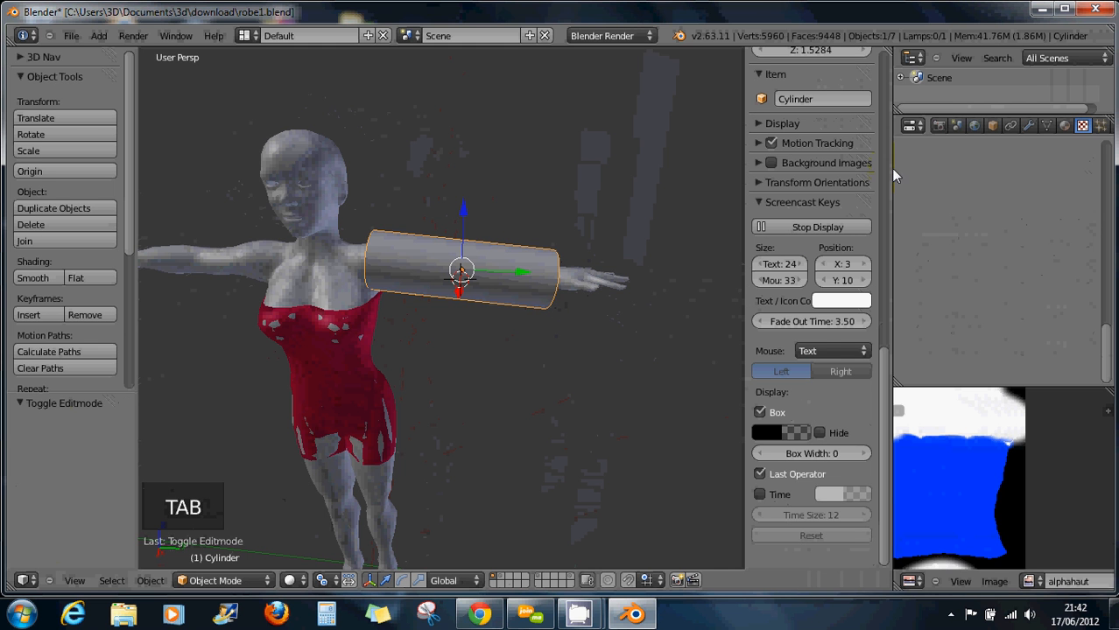
# Enable Cloth physics on the cylinder and apply the Cotton preset, enlarging the properties area to show all cloth settings
pyautogui.moveTo(891, 169); pyautogui.dragTo(843, 181)
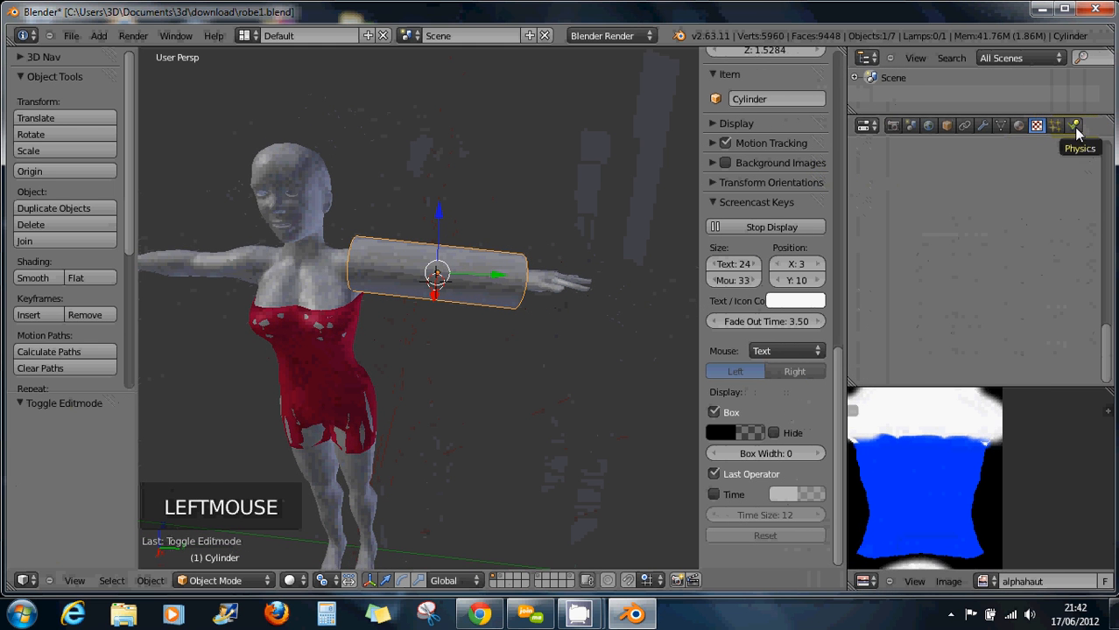
pyautogui.click(1075, 126)
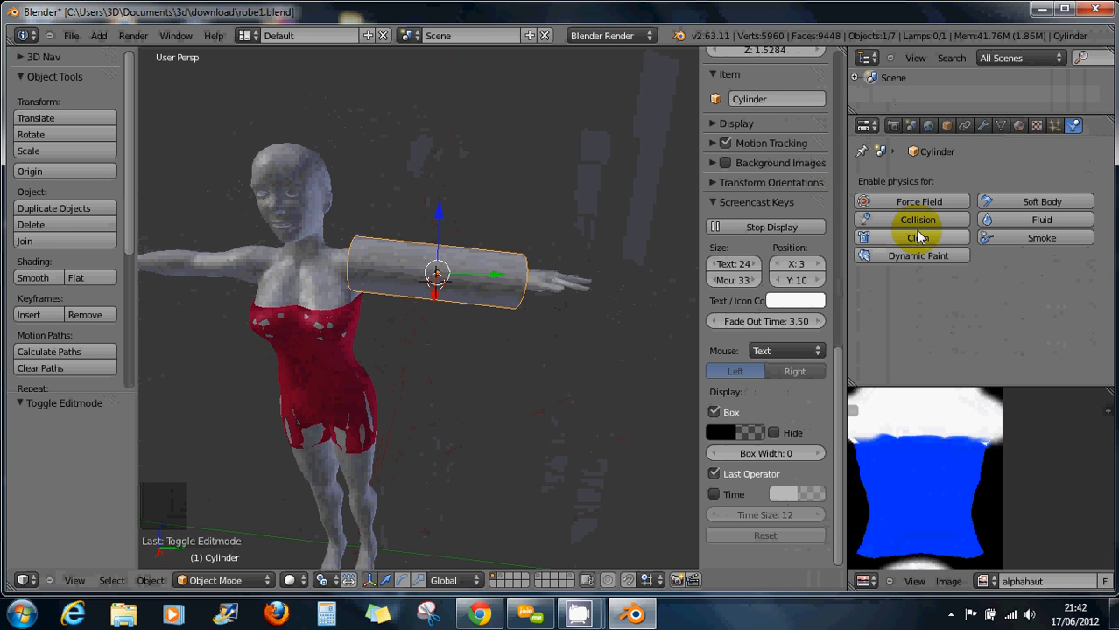
pyautogui.click(889, 237)
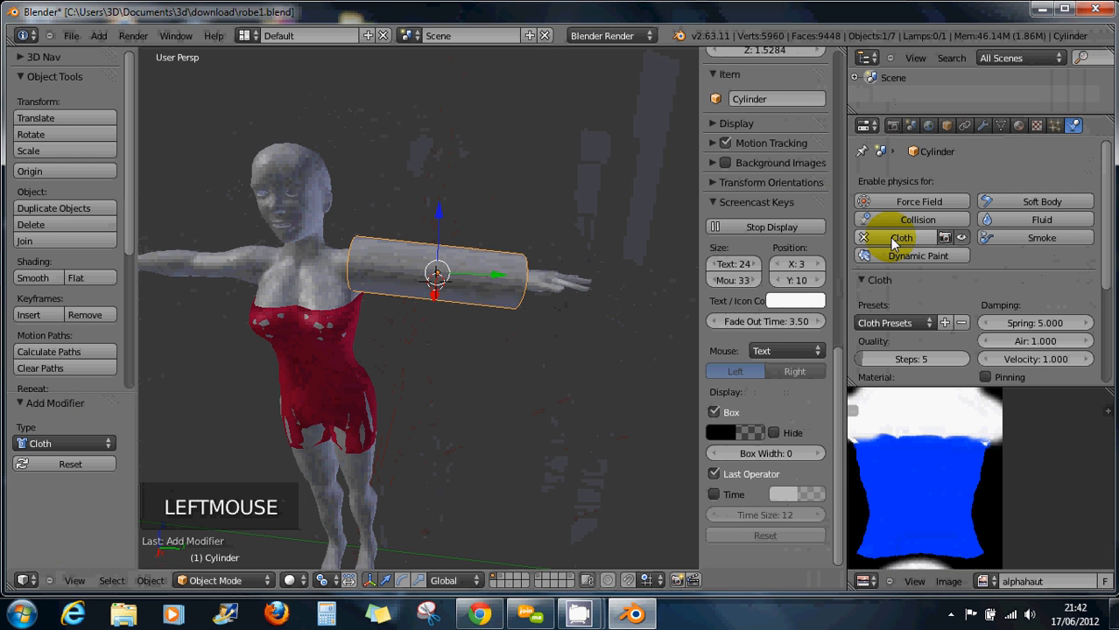
pyautogui.moveTo(924, 390); pyautogui.dragTo(951, 560)
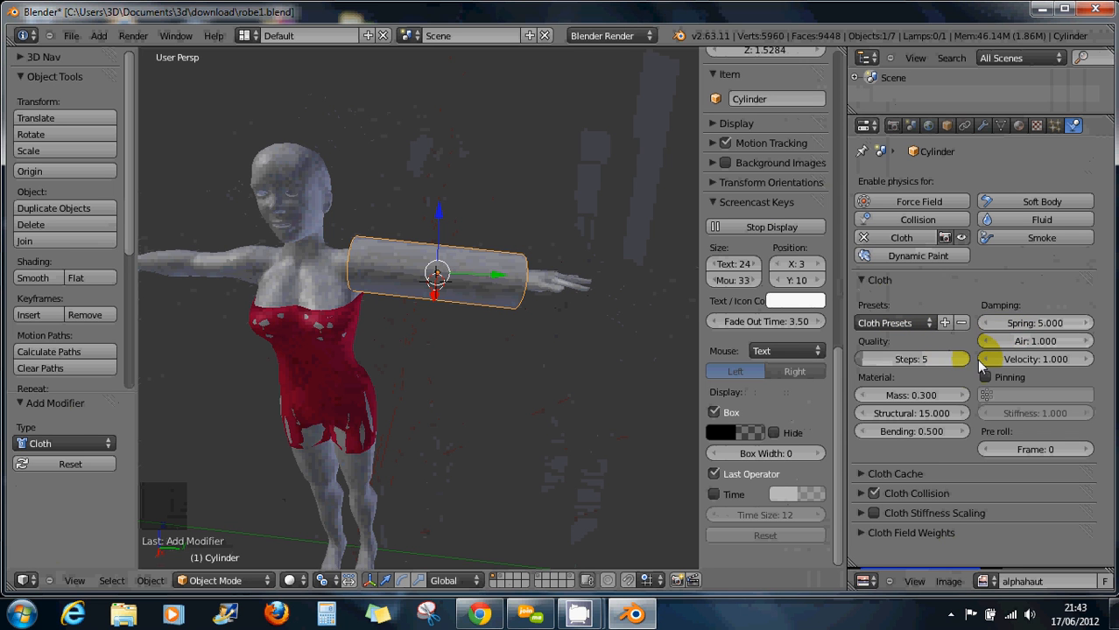
pyautogui.click(924, 324)
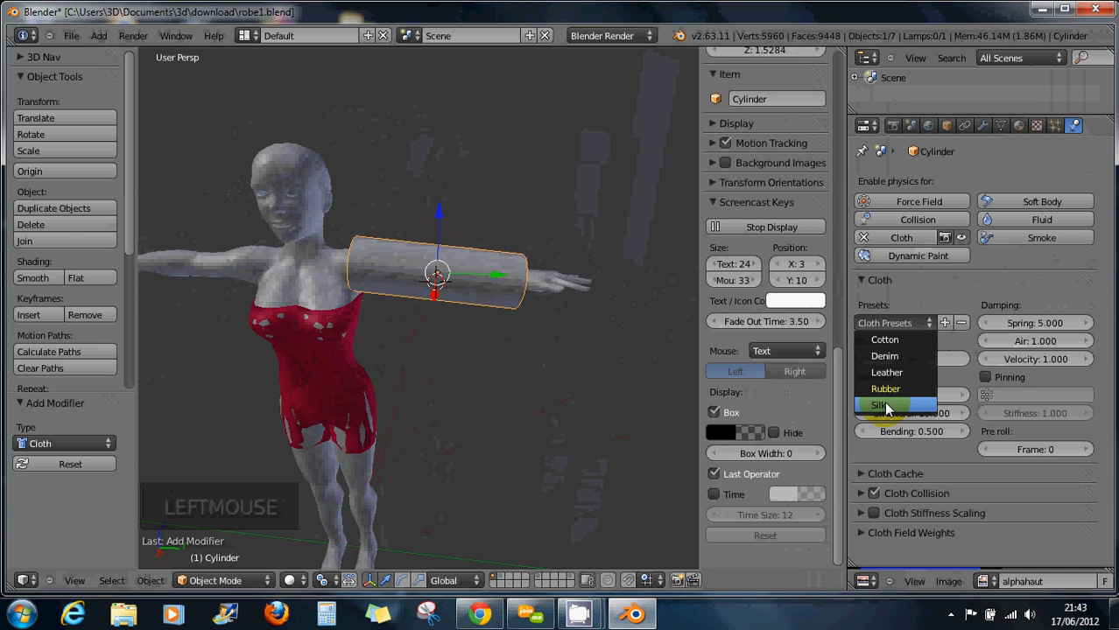
pyautogui.click(892, 345)
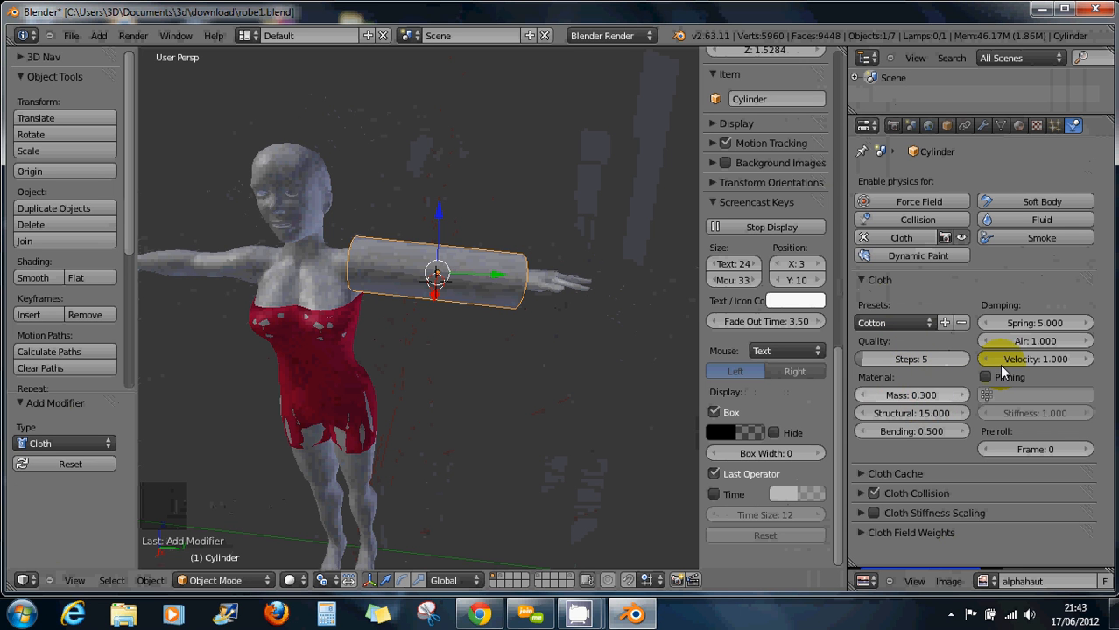
# Try the Silk cloth preset on the cylinder and go back to the Cotton preset
pyautogui.click(919, 324)
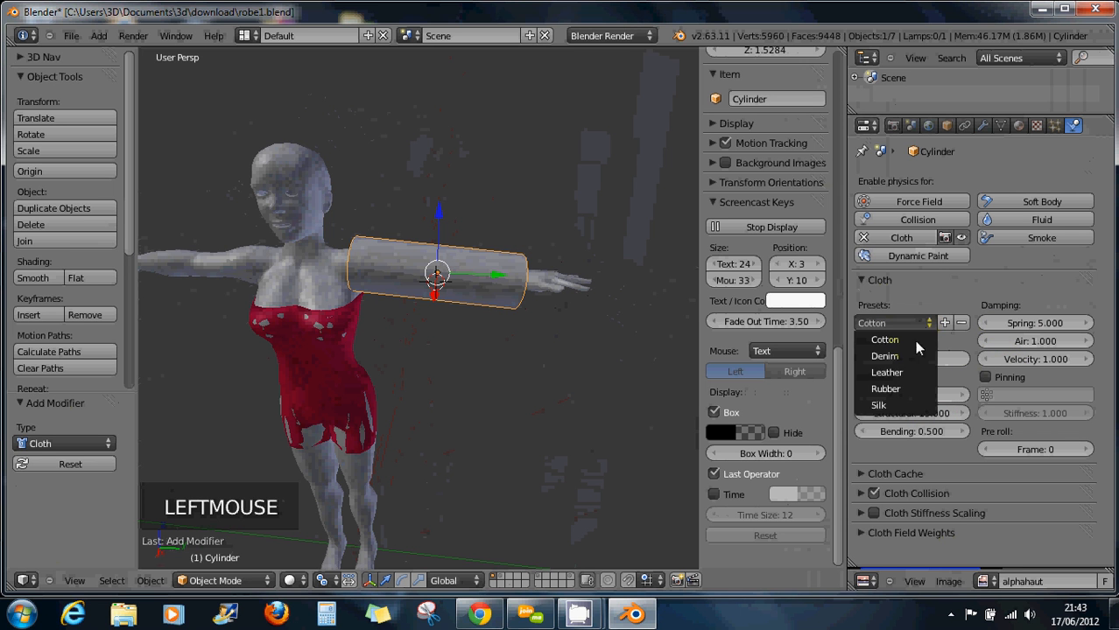
pyautogui.click(899, 405)
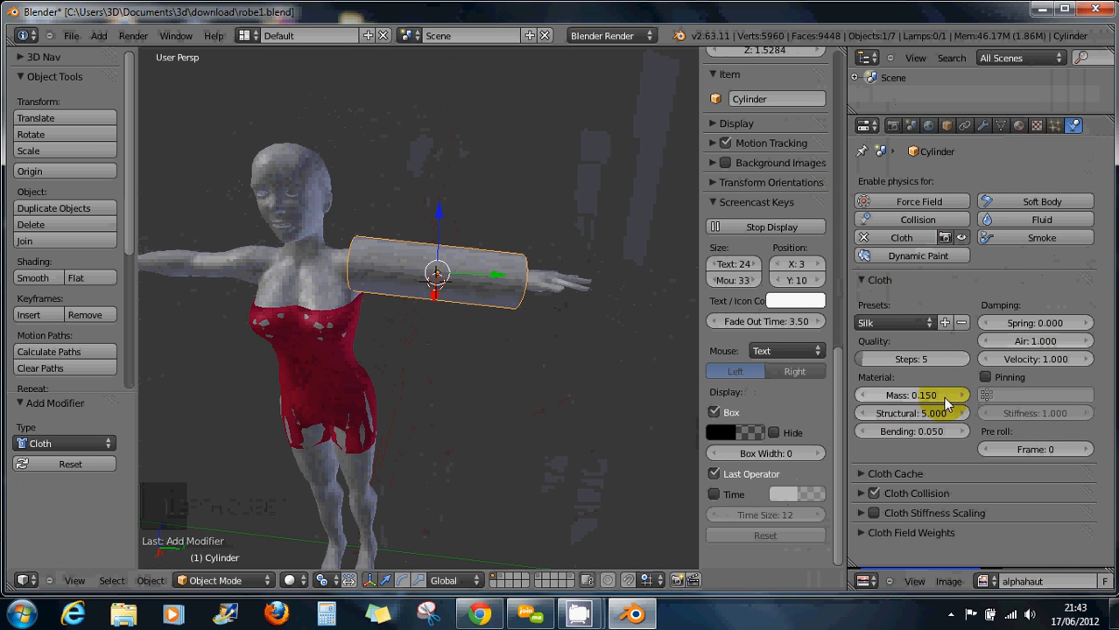
pyautogui.click(898, 322)
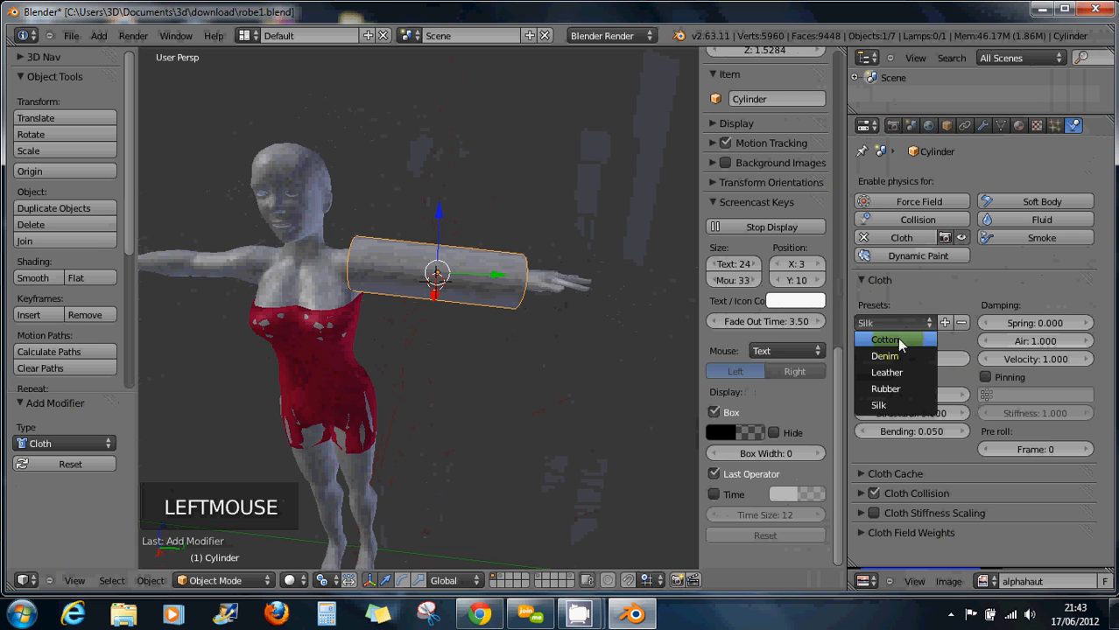
pyautogui.click(898, 342)
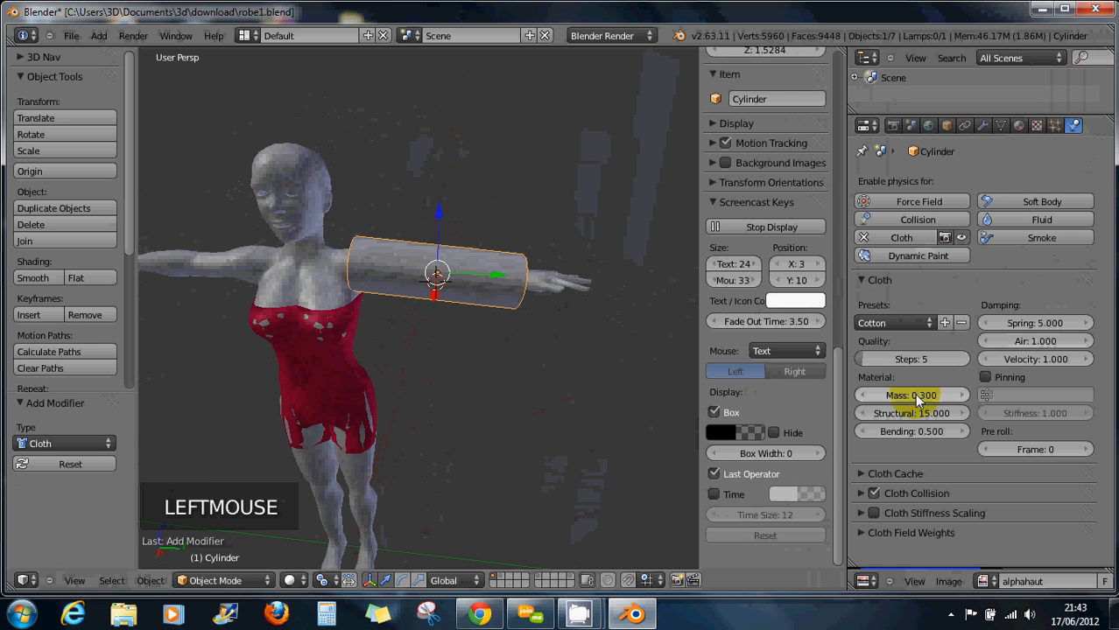
# Expand the Cloth Collision settings of the cylinder to check that collisions with other objects are enabled
pyautogui.scroll(-1, 921, 415)
pyautogui.click(860, 495)
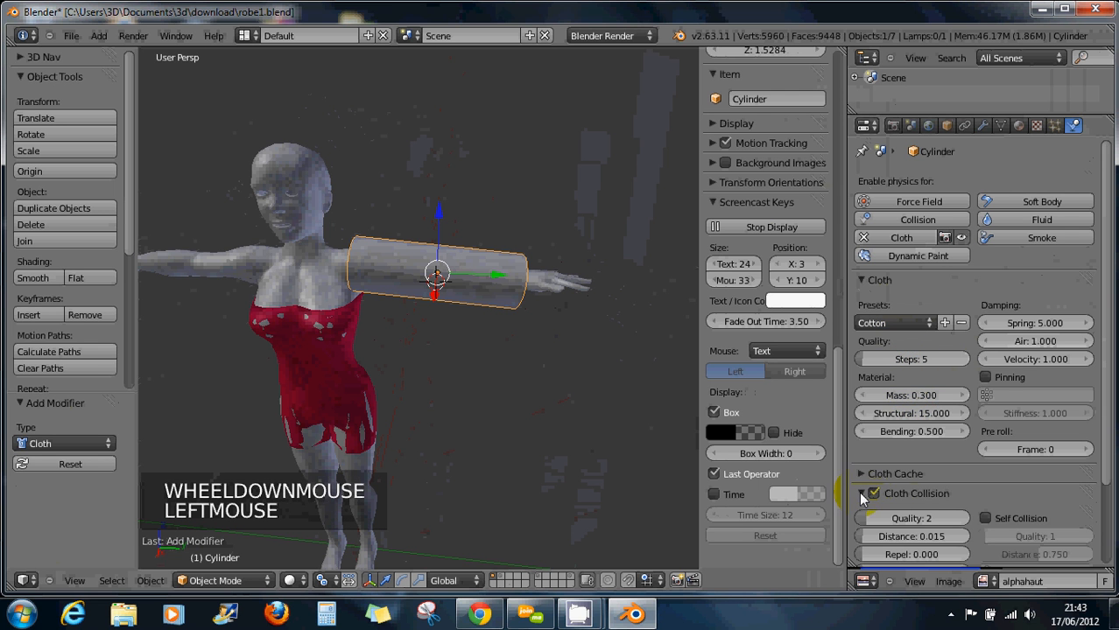
pyautogui.scroll(-3, 909, 487)
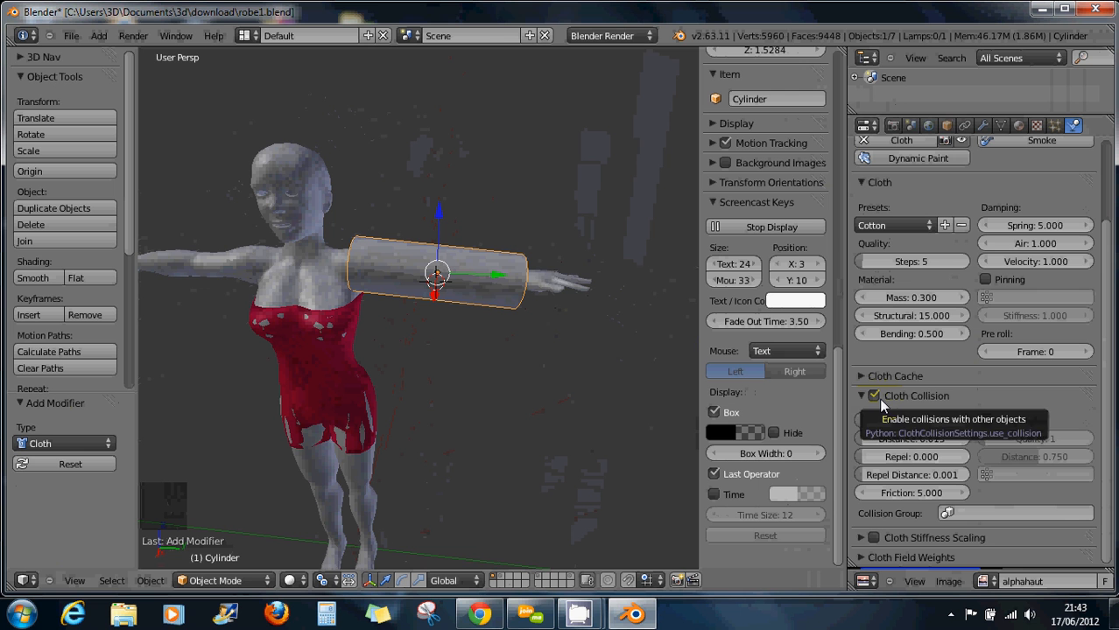
# Select the avatar's upper body, switch it from Texture Paint to Object Mode, and enable Collision physics on it
pyautogui.rightClick(554, 290)
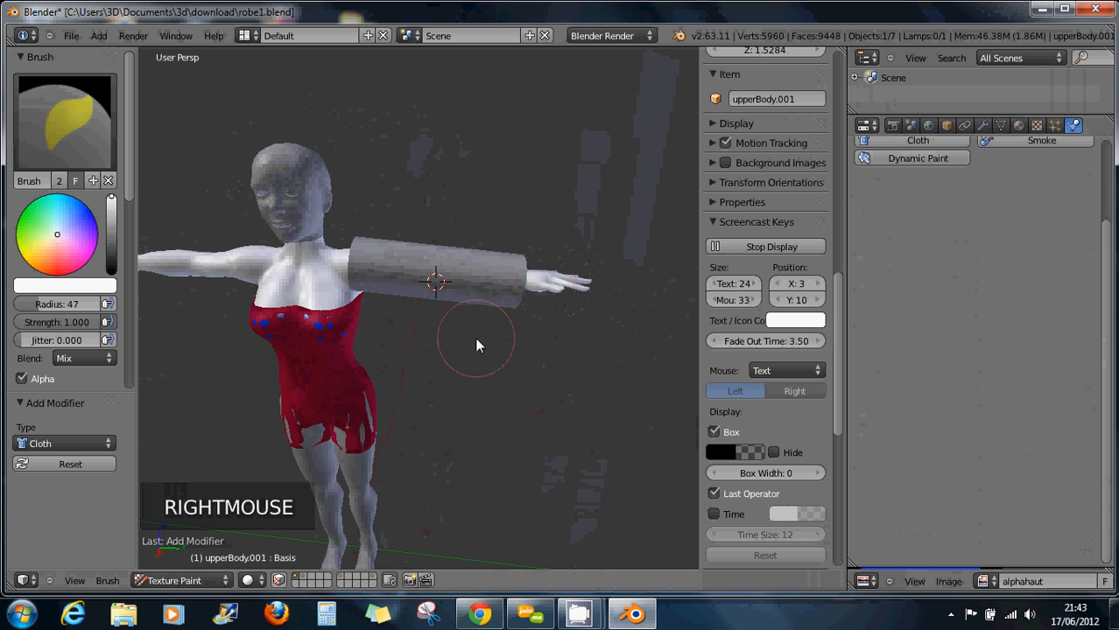
pyautogui.click(215, 585)
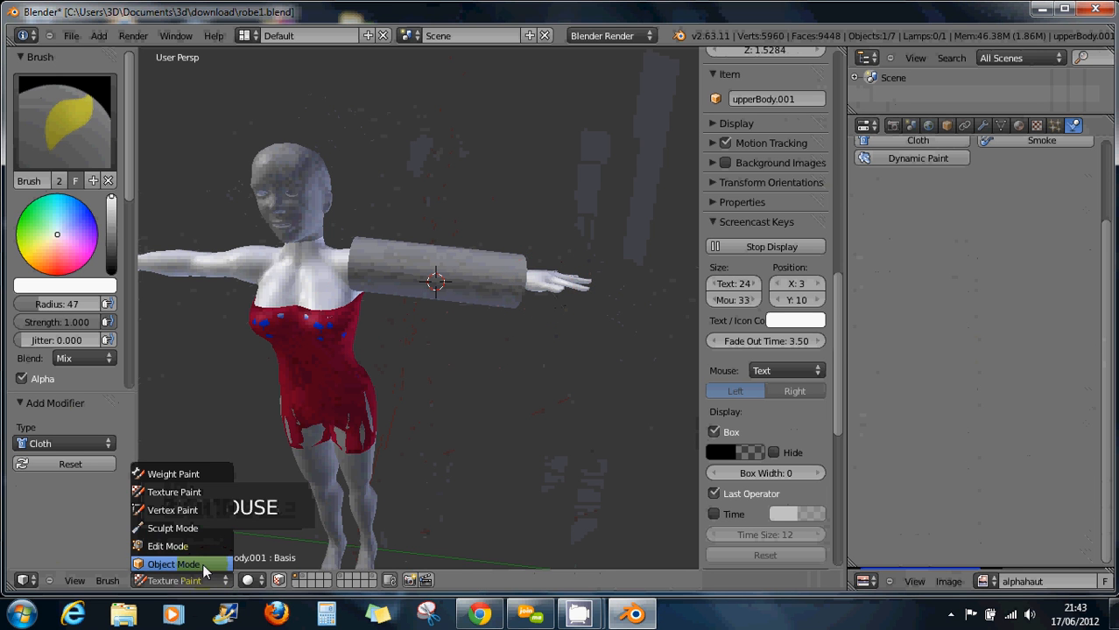
pyautogui.click(200, 562)
pyautogui.rightClick(317, 267)
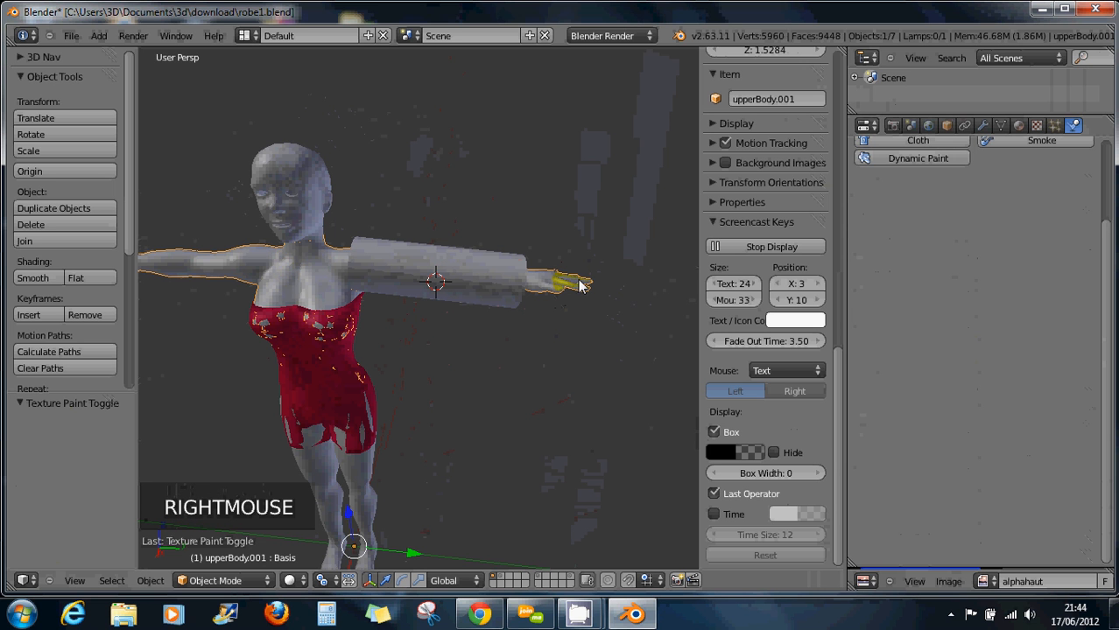
pyautogui.scroll(2, 945, 215)
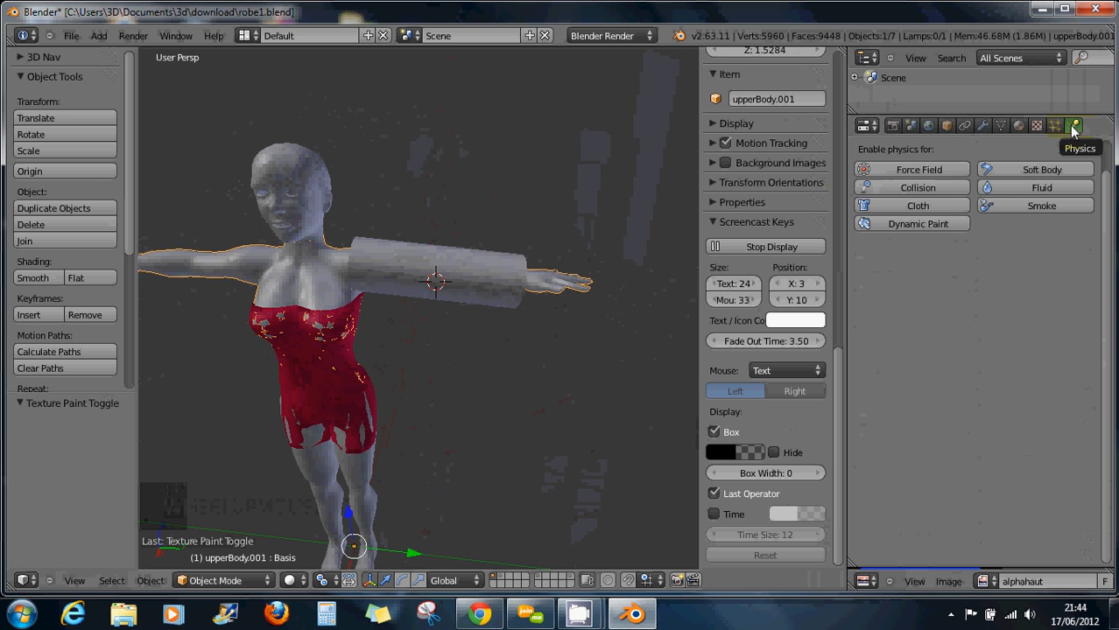
pyautogui.click(935, 188)
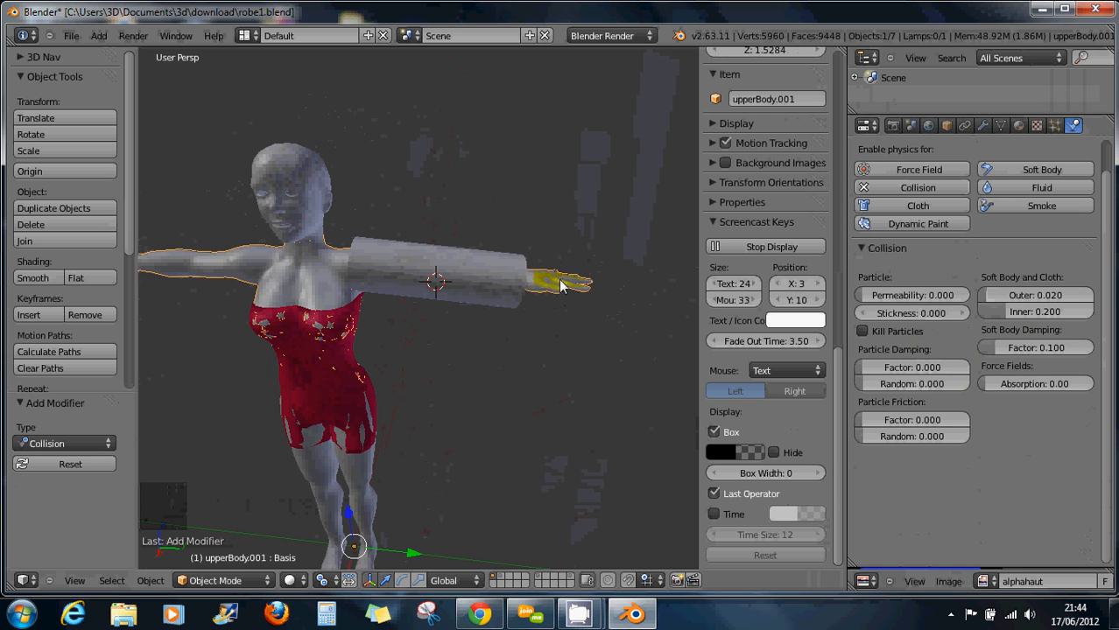
# Select the cylinder, split a new area off the bottom of the 3D view and turn it into a Timeline
pyautogui.rightClick(498, 282)
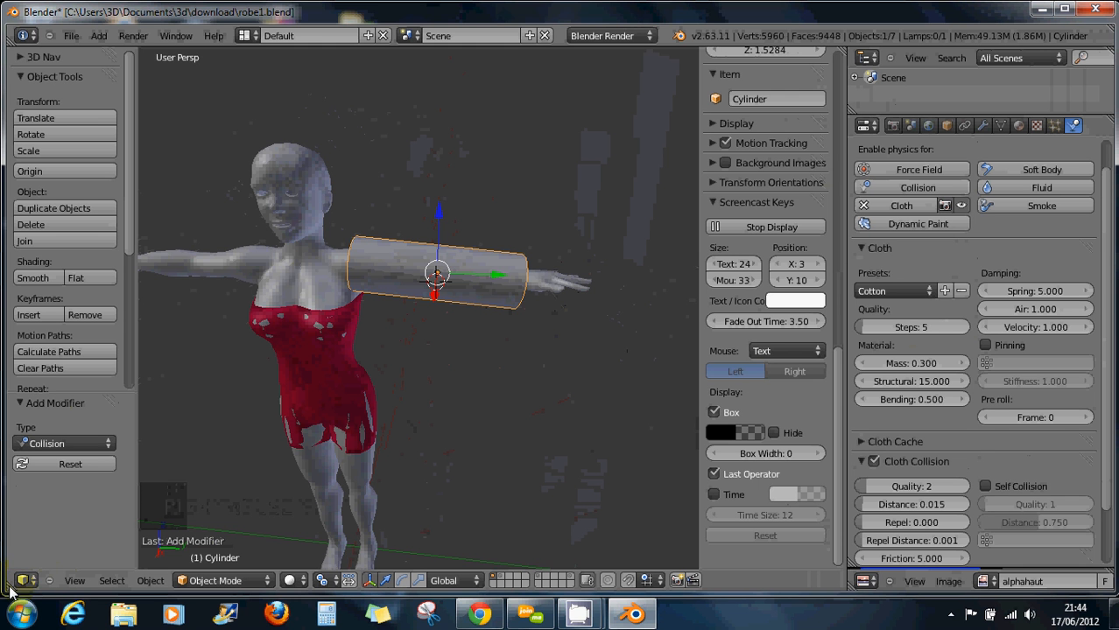
pyautogui.moveTo(12, 592); pyautogui.dragTo(17, 509)
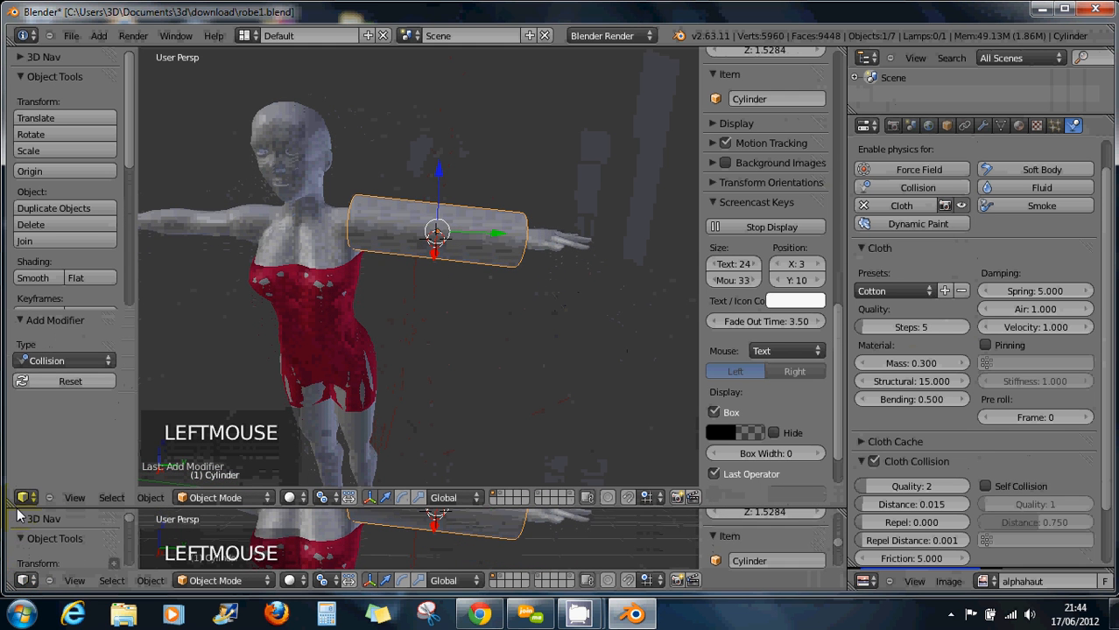
pyautogui.click(21, 579)
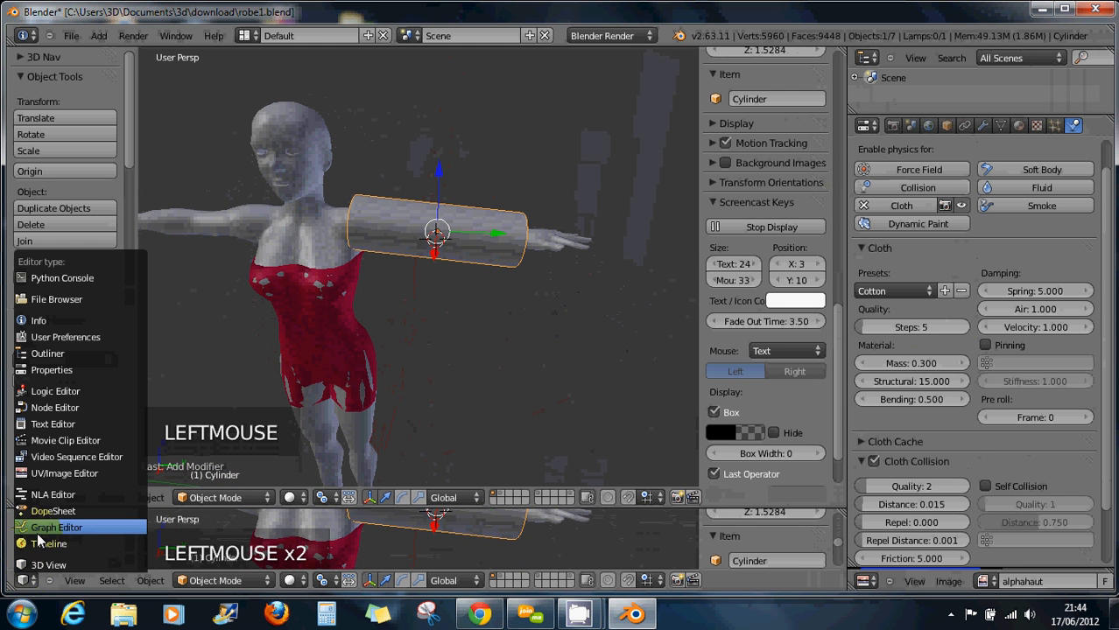
pyautogui.click(39, 543)
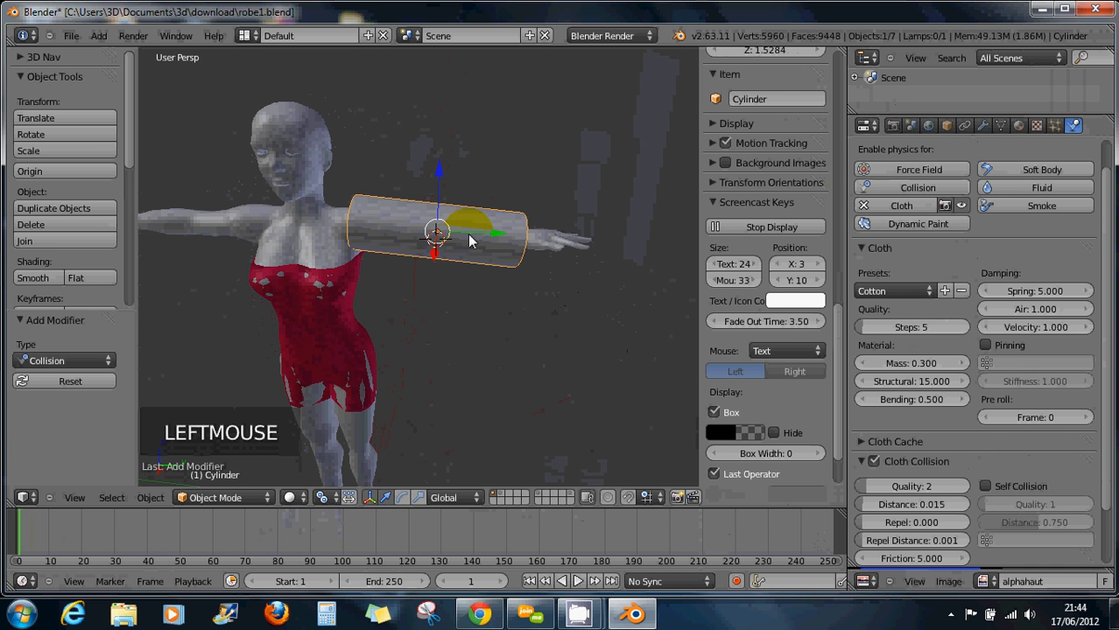
# Play the cylinder's cloth simulation once and set the animation's end frame to 81
pyautogui.rightClick(494, 242)
pyautogui.rightClick(491, 239)
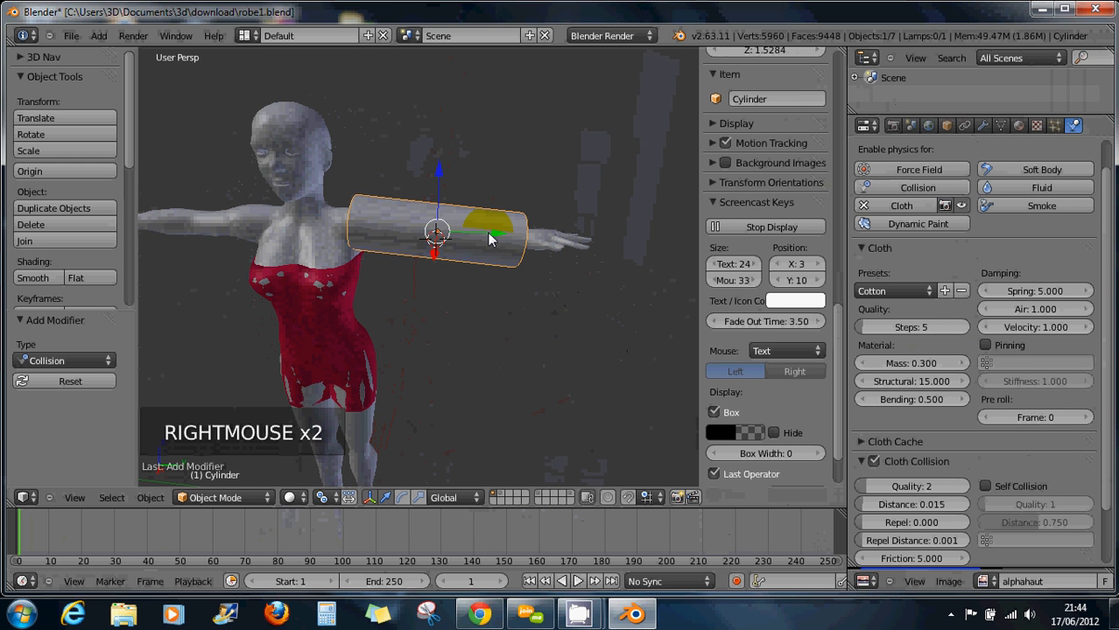
pyautogui.hotkey('alt', 'a')
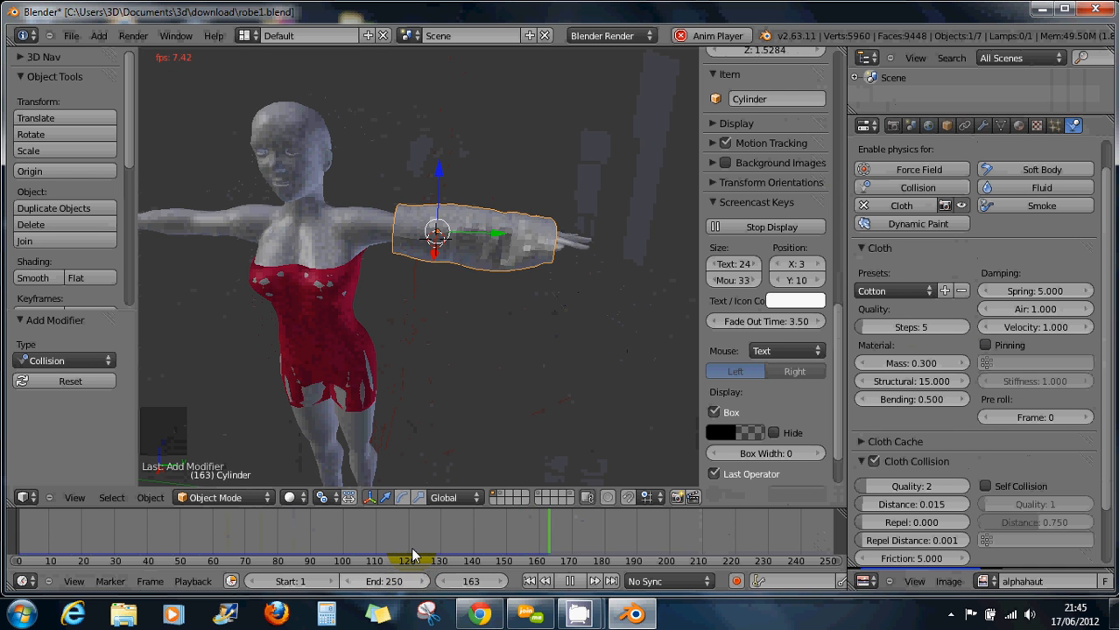
pyautogui.press('Escape')
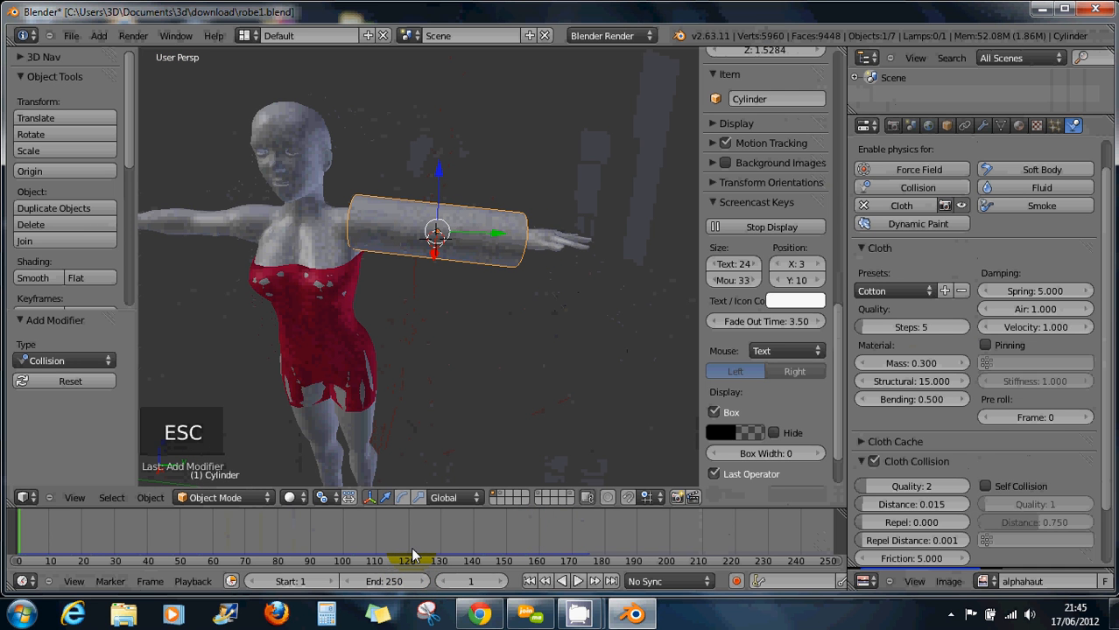
pyautogui.moveTo(405, 584); pyautogui.dragTo(381, 20)
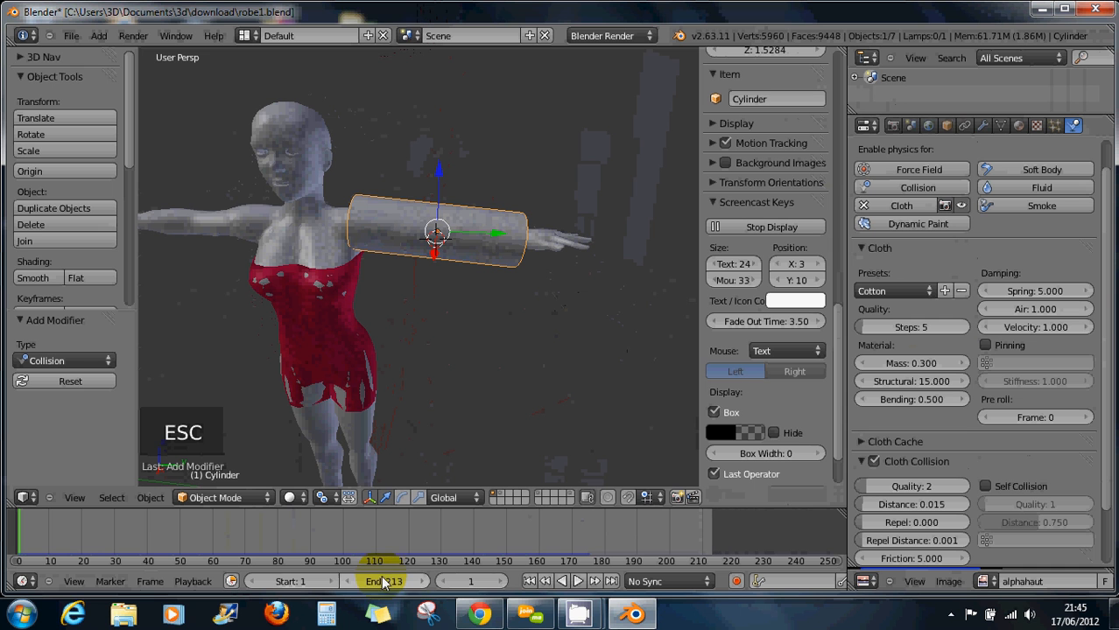
pyautogui.moveTo(392, 591); pyautogui.dragTo(301, 26)
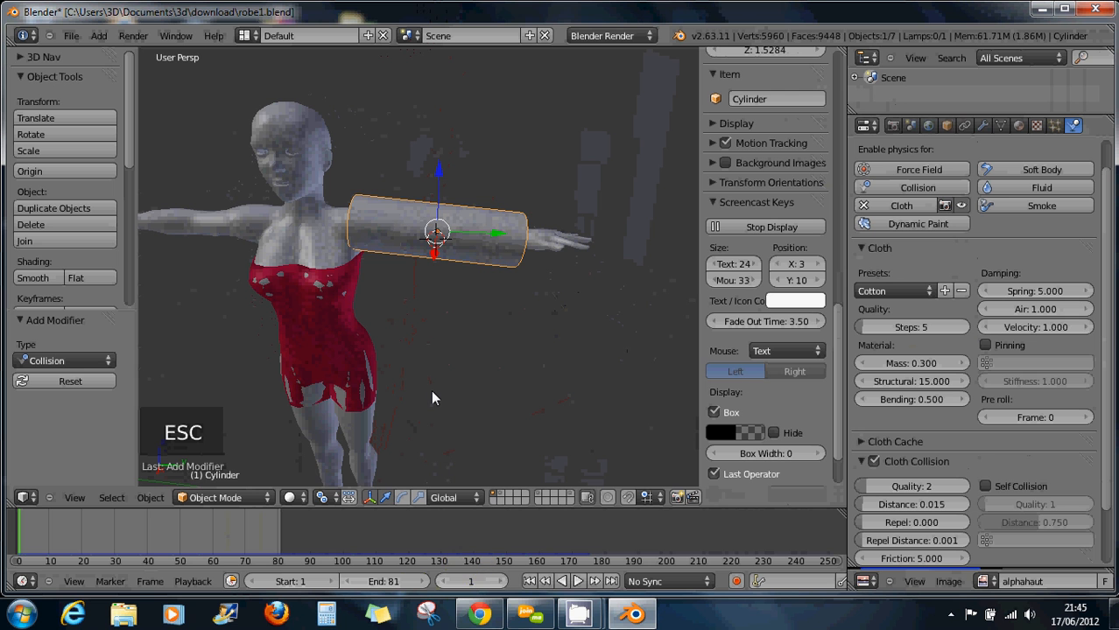
# Replay the shortened cloth simulation and scrub the timeline to frame 70 to examine how the sleeve falls
pyautogui.hotkey('alt', 'a')
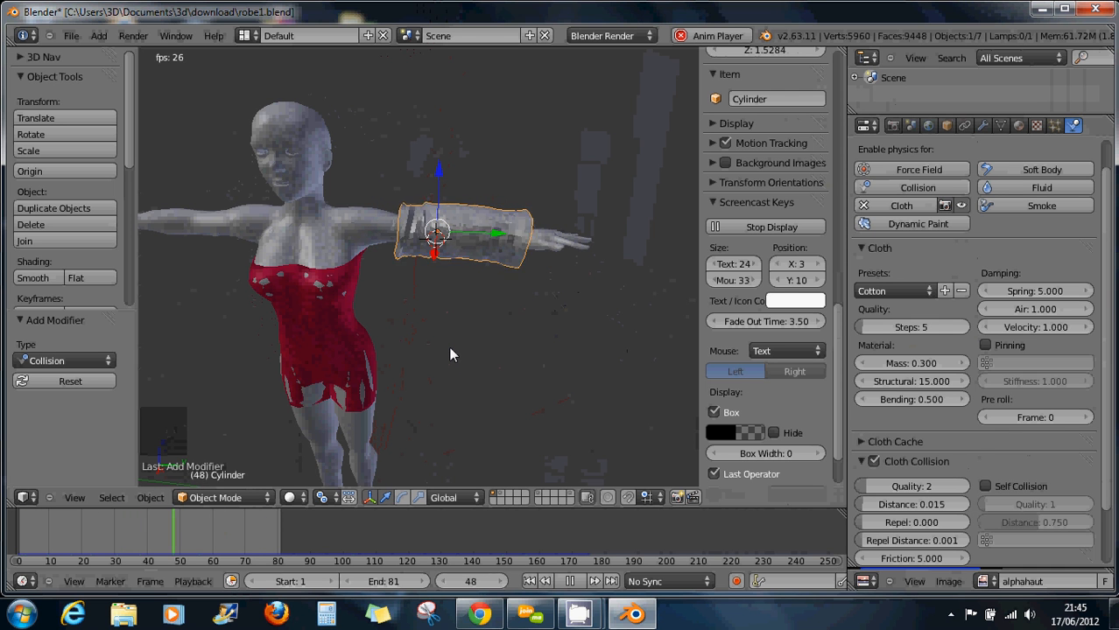
pyautogui.press('Escape')
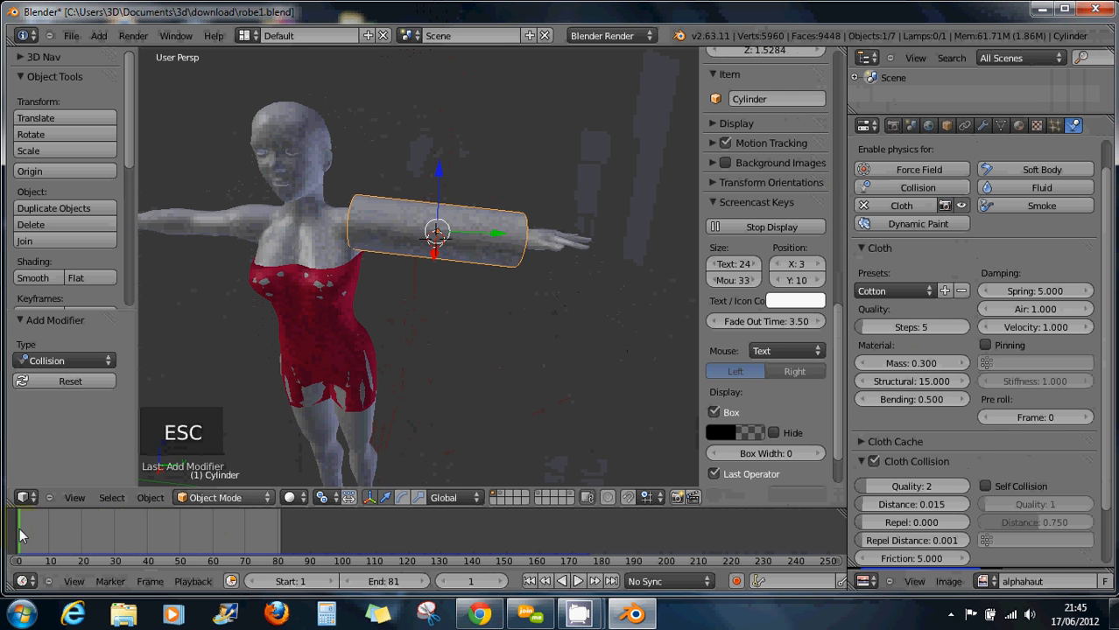
pyautogui.moveTo(22, 532); pyautogui.dragTo(217, 536)
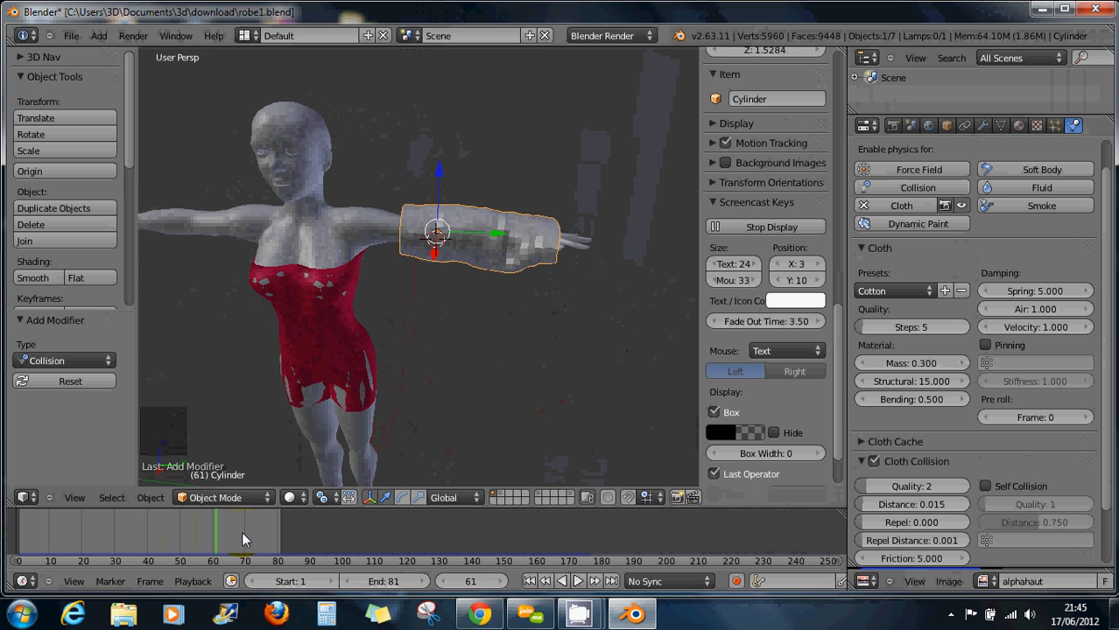
pyautogui.moveTo(213, 528); pyautogui.dragTo(245, 531)
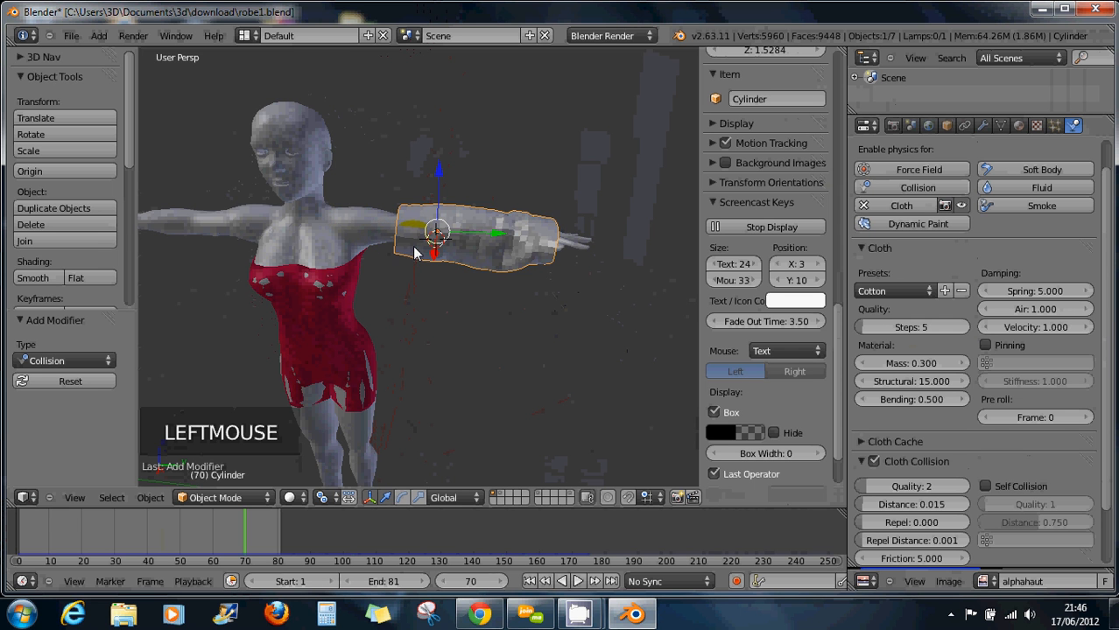
# Enter Edit Mode on the cylinder and select a single edge at the top of its shoulder-side rim
pyautogui.click(204, 497)
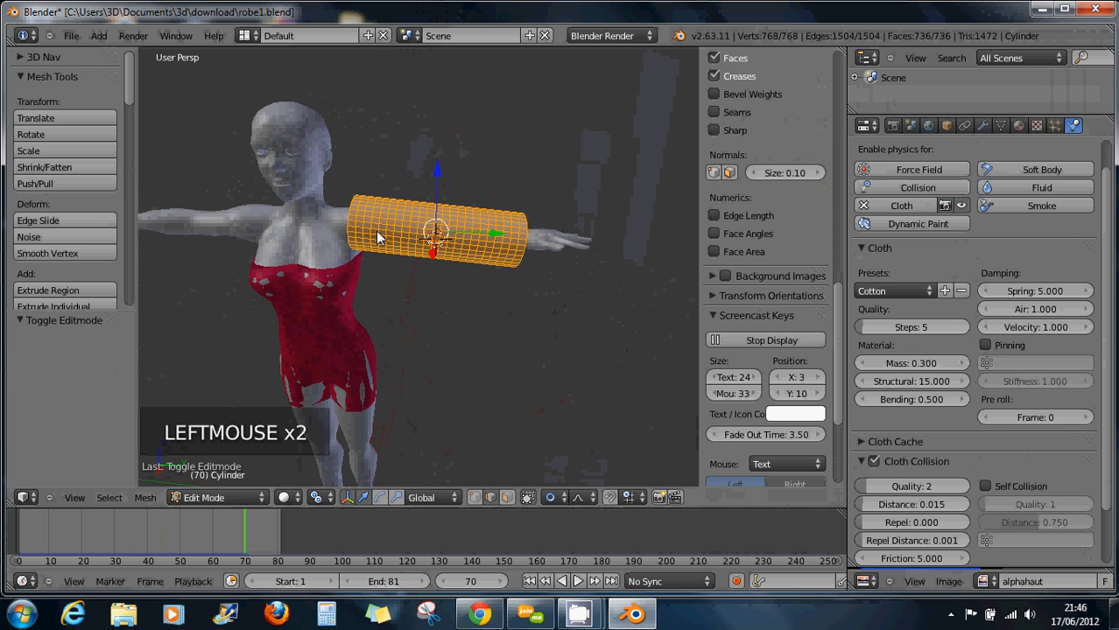
pyautogui.moveTo(376, 230); pyautogui.dragTo(398, 265, button='middle')
pyautogui.scroll(3, 382, 249)
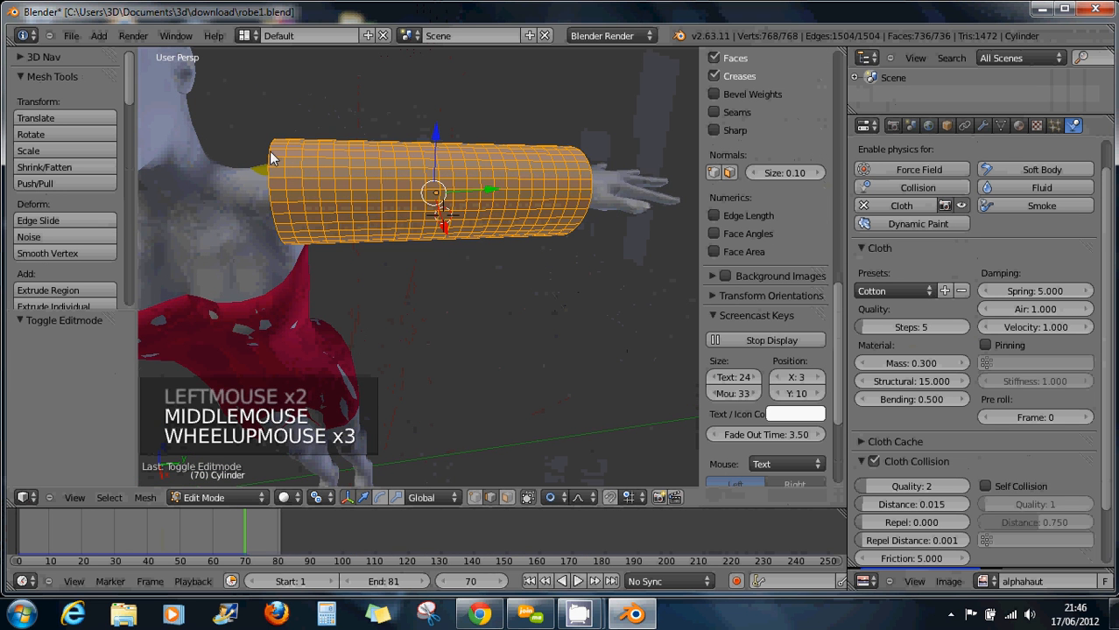
pyautogui.rightClick(269, 154)
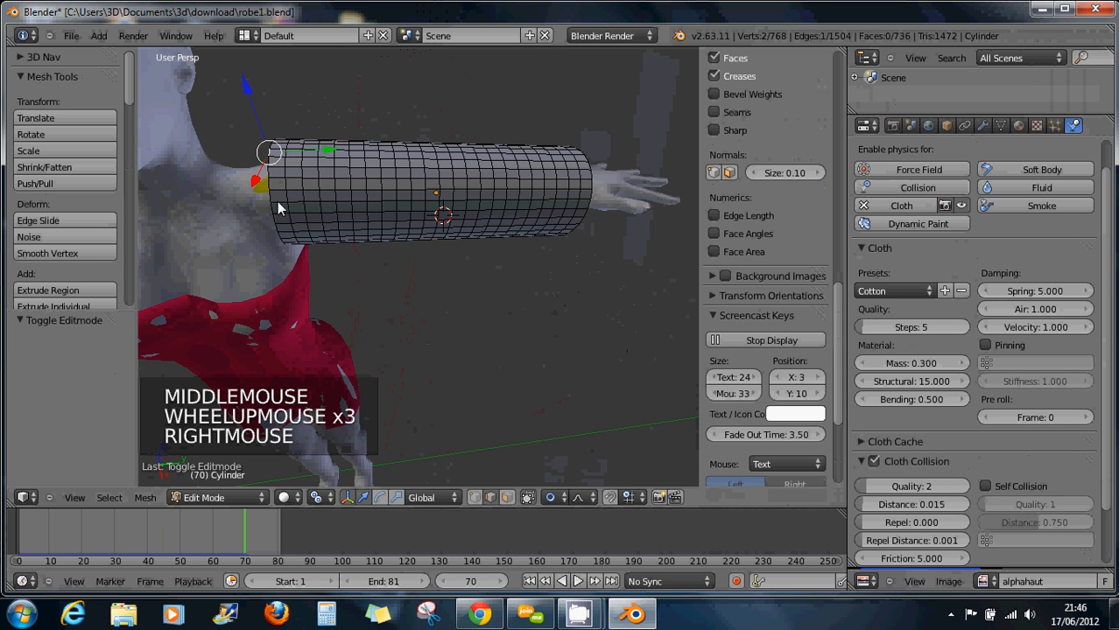
pyautogui.keyDown('shift'); pyautogui.rightClick(285, 230); pyautogui.keyUp('shift')
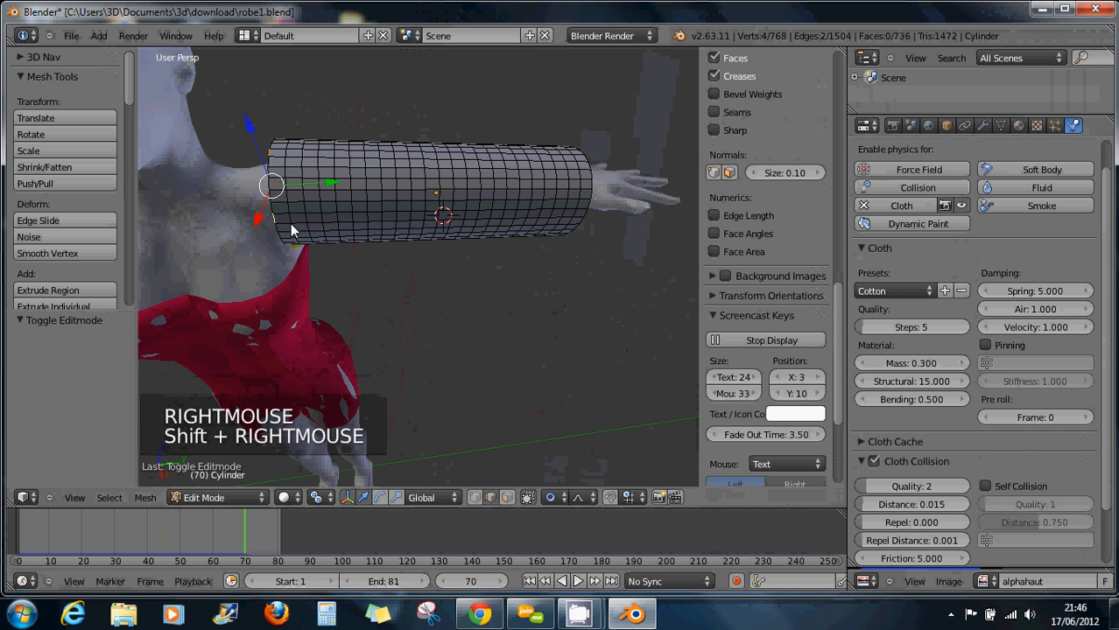
pyautogui.moveTo(287, 231); pyautogui.dragTo(250, 212, button='middle')
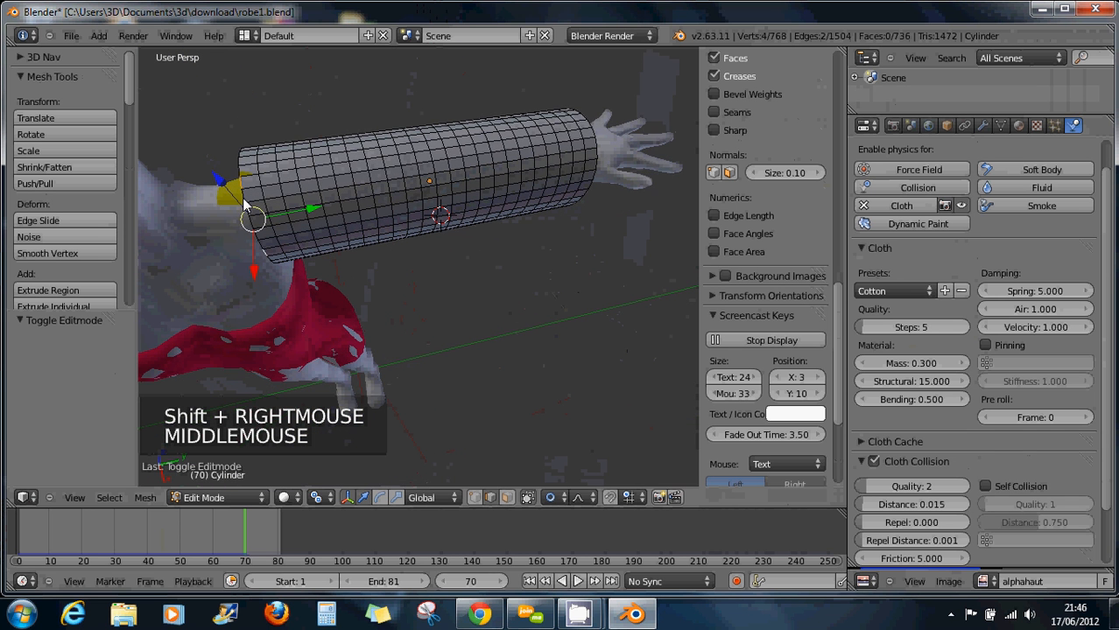
pyautogui.keyDown('alt'); pyautogui.rightClick(247, 206); pyautogui.keyUp('alt')
pyautogui.moveTo(331, 242); pyautogui.dragTo(293, 175, button='middle')
pyautogui.rightClick(290, 166)
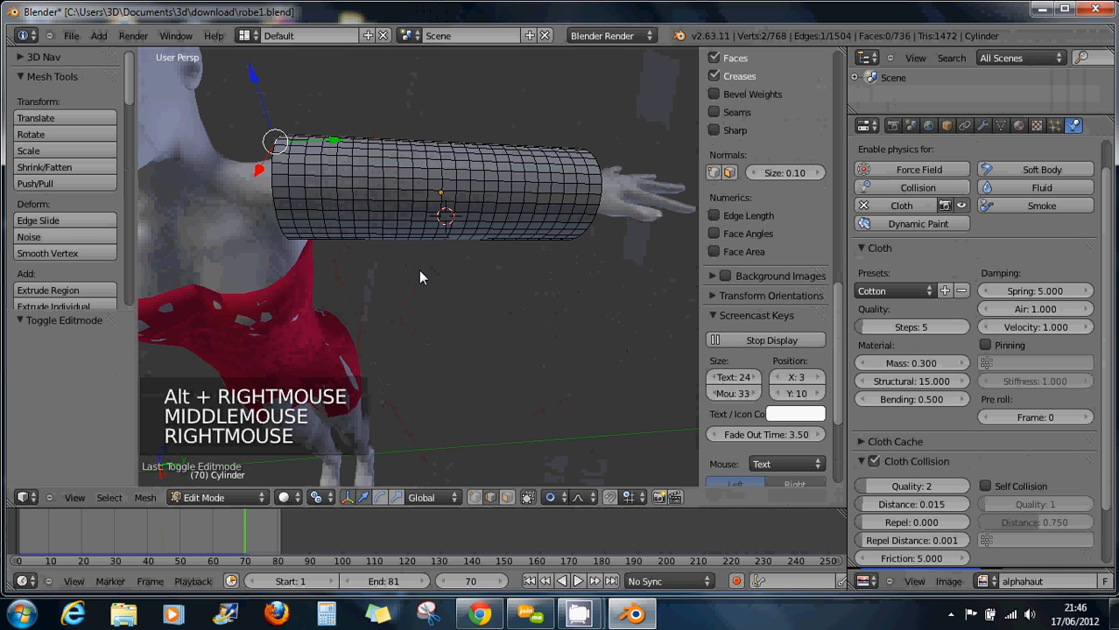
# Add a vertex group to the cylinder and name it MANCHE PIN
pyautogui.hotkey('ctrl', 'g')
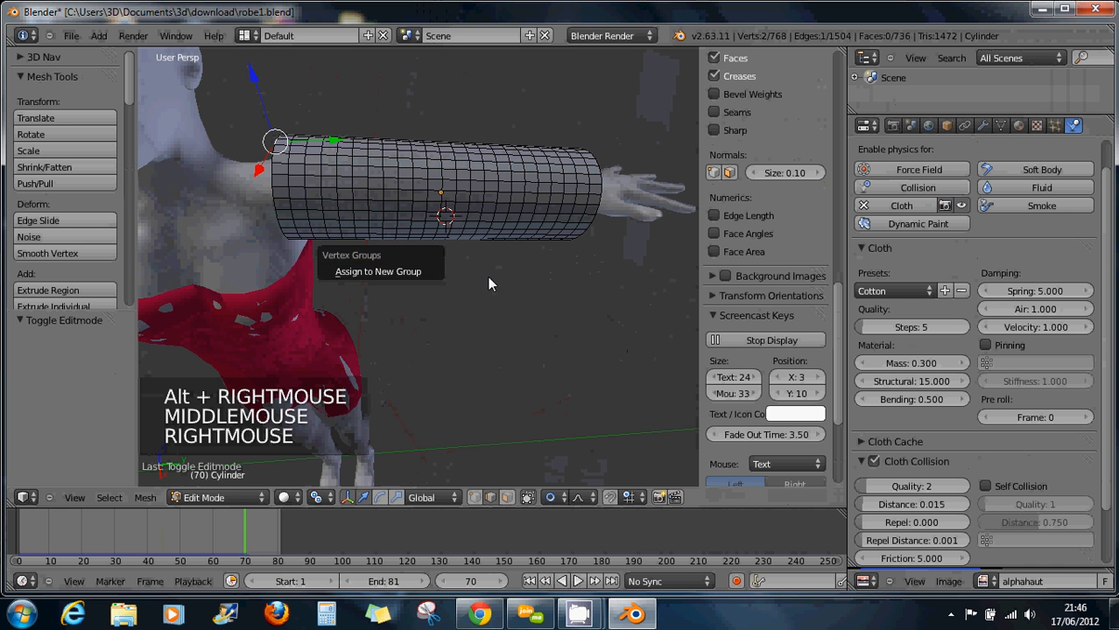
pyautogui.click(947, 126)
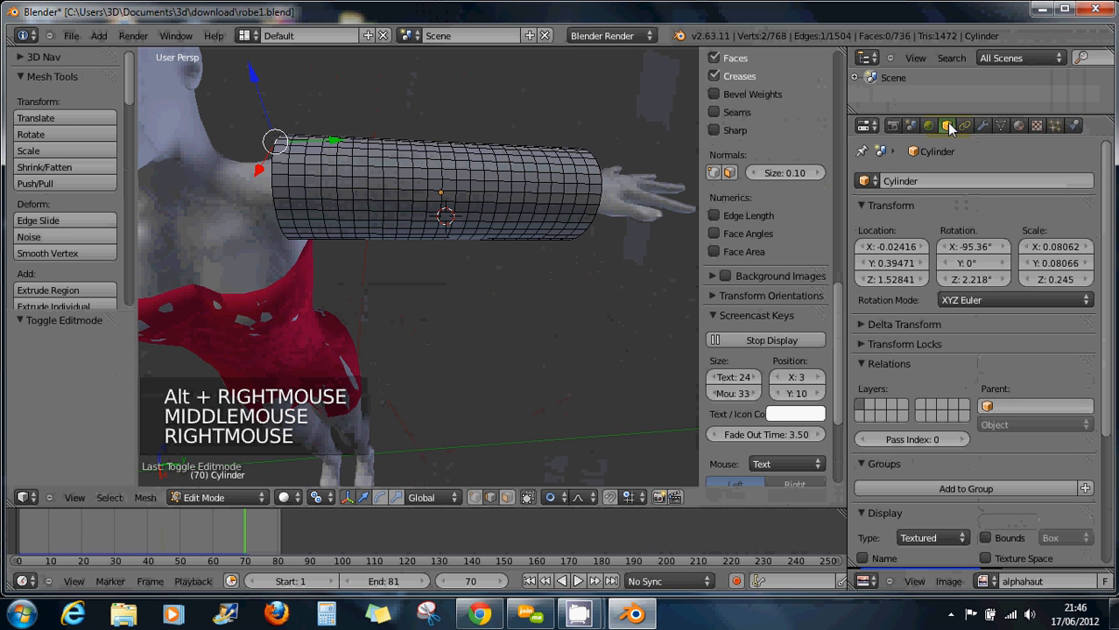
pyautogui.click(1001, 126)
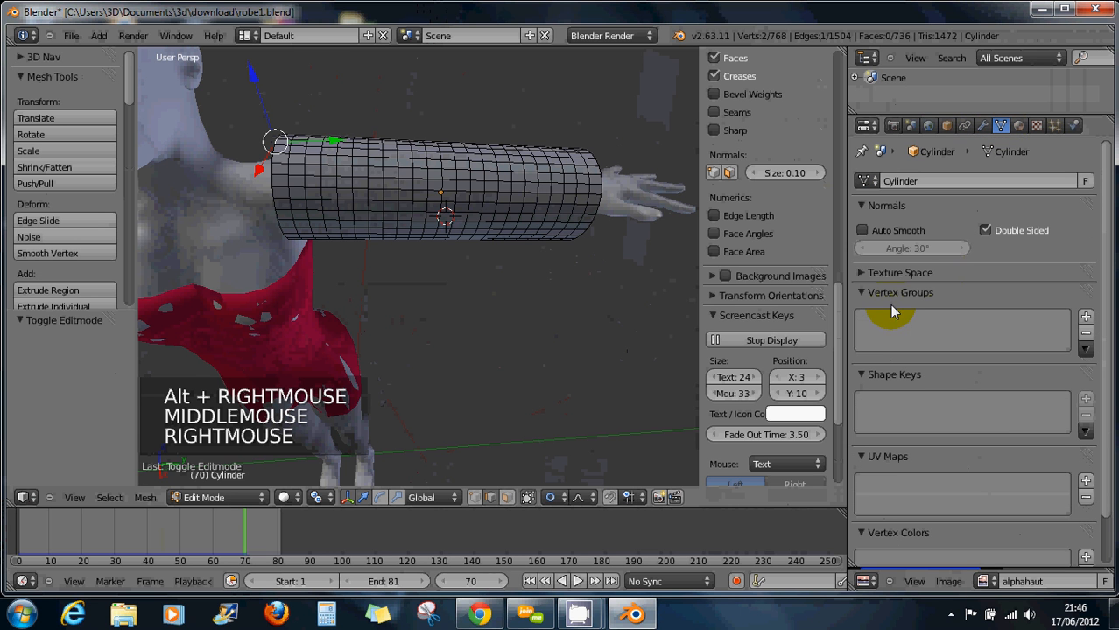
pyautogui.click(1086, 319)
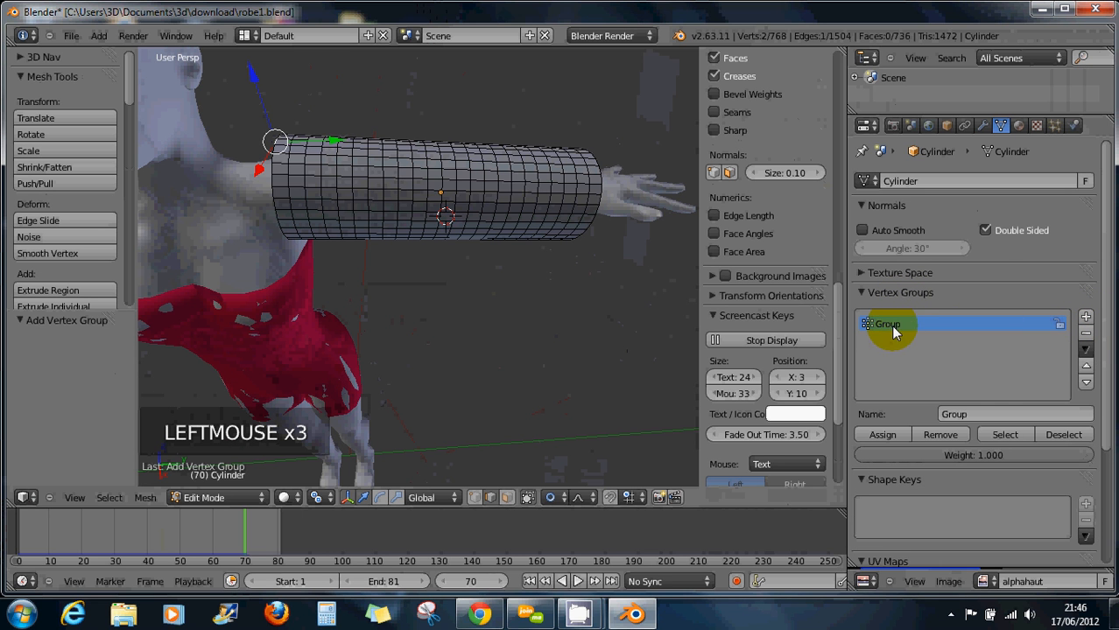
pyautogui.click(964, 417)
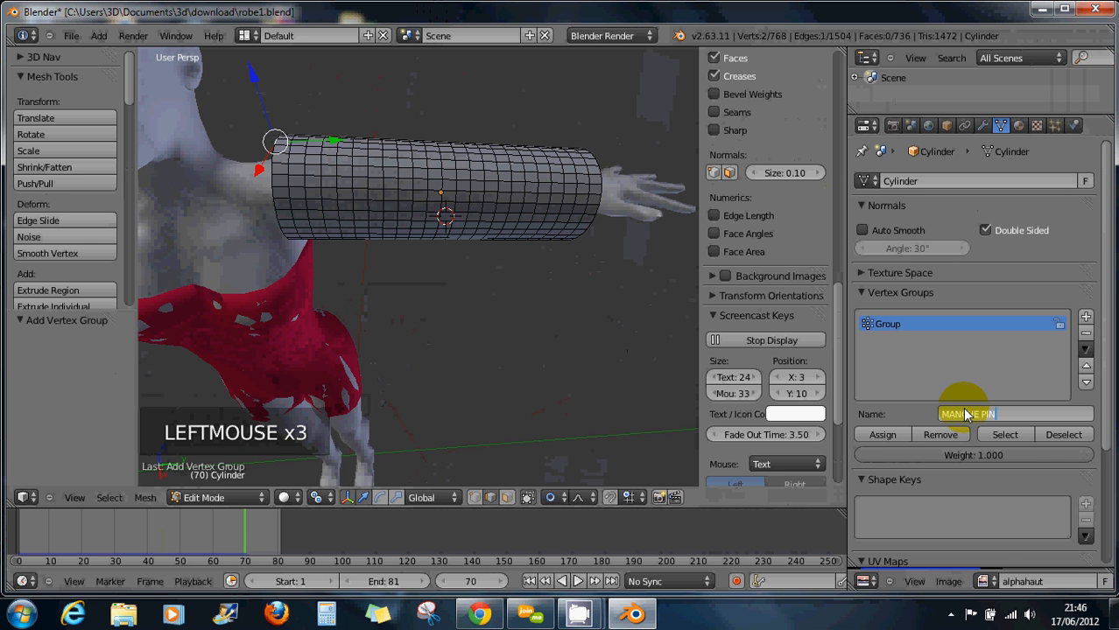
pyautogui.click(925, 413)
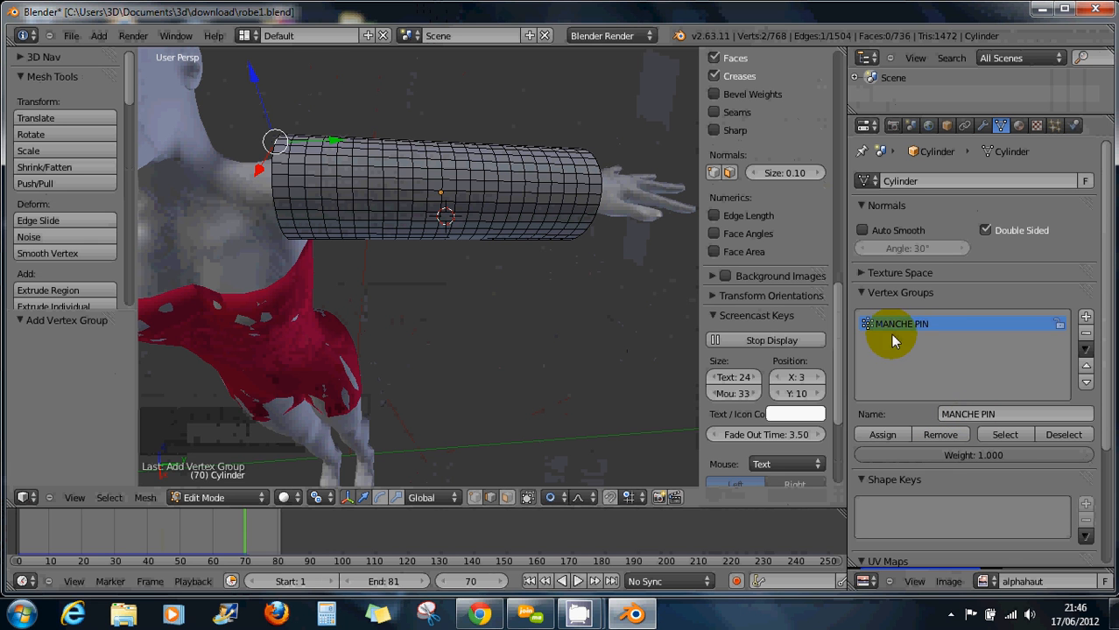
# Assign the selected edge to the MANCHE PIN group and check it by deselecting and reselecting the group
pyautogui.click(885, 435)
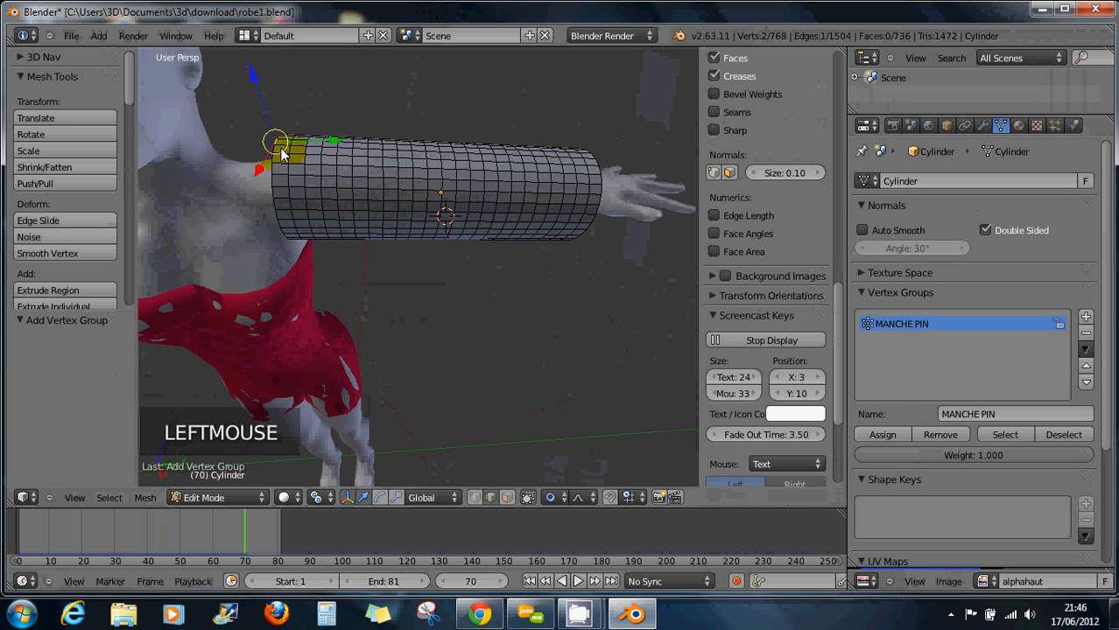
pyautogui.click(1060, 435)
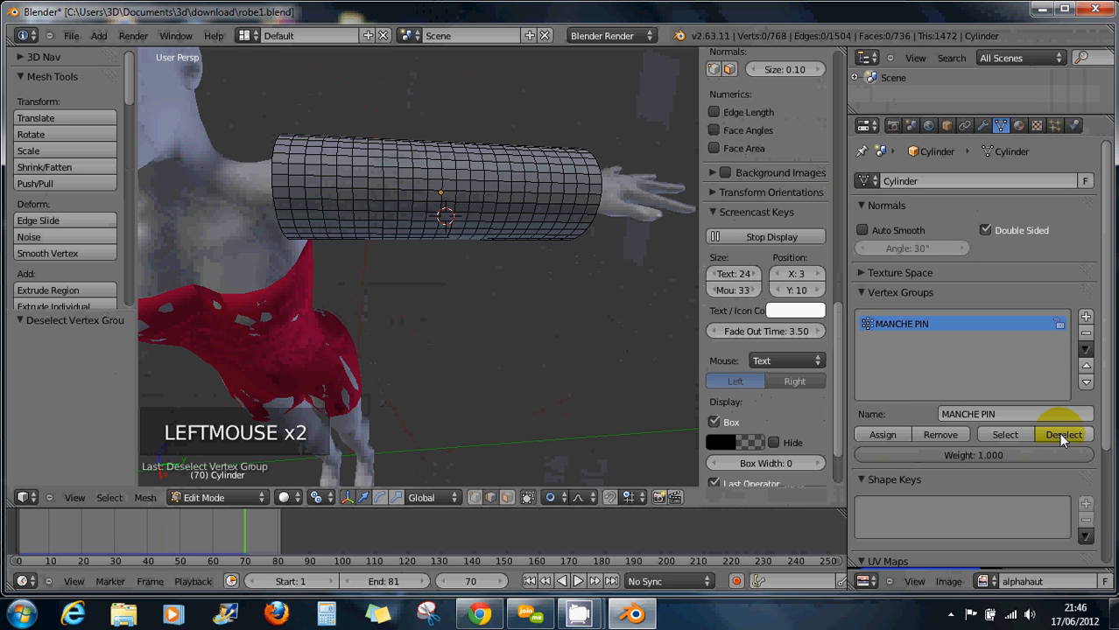
pyautogui.click(1008, 435)
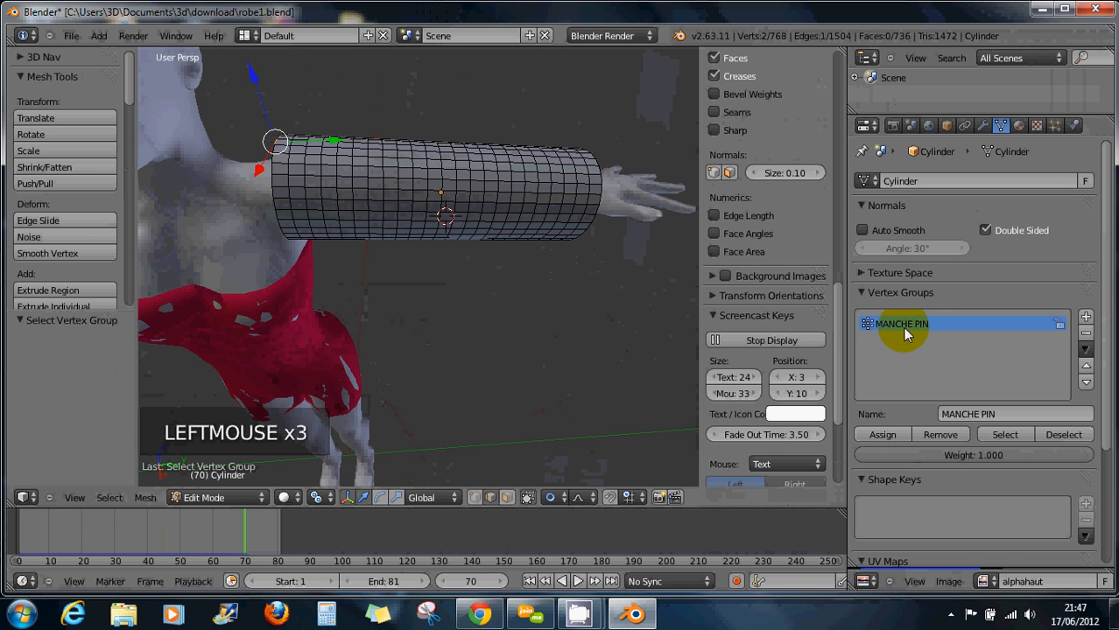
# Return the cylinder to Object Mode and enable cloth Pinning with the MANCHE PIN vertex group
pyautogui.click(1073, 124)
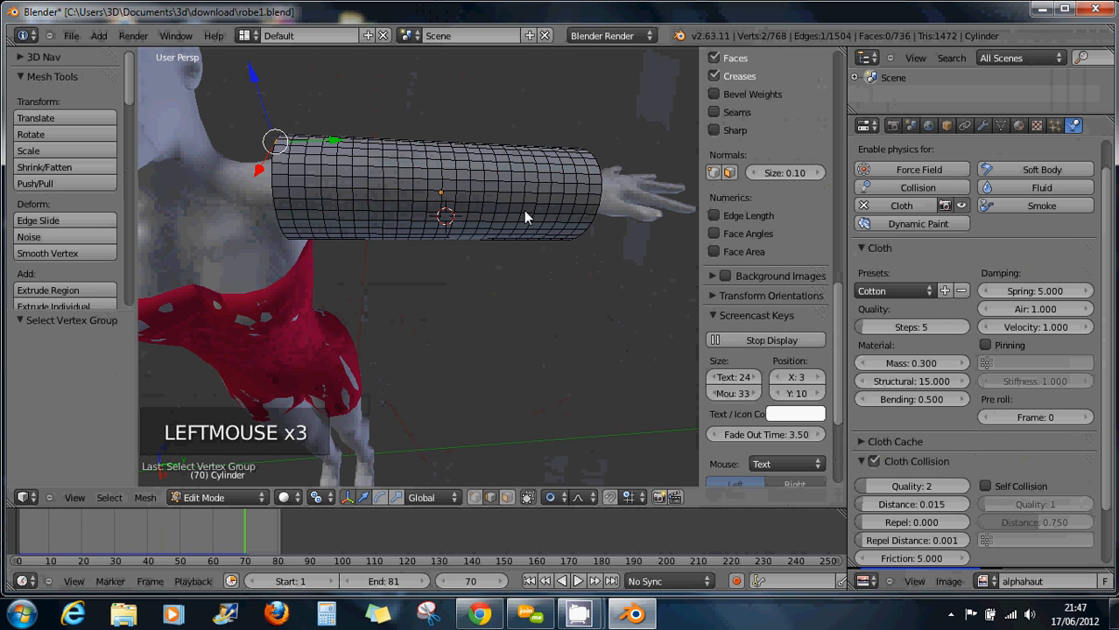
pyautogui.press('Tab')
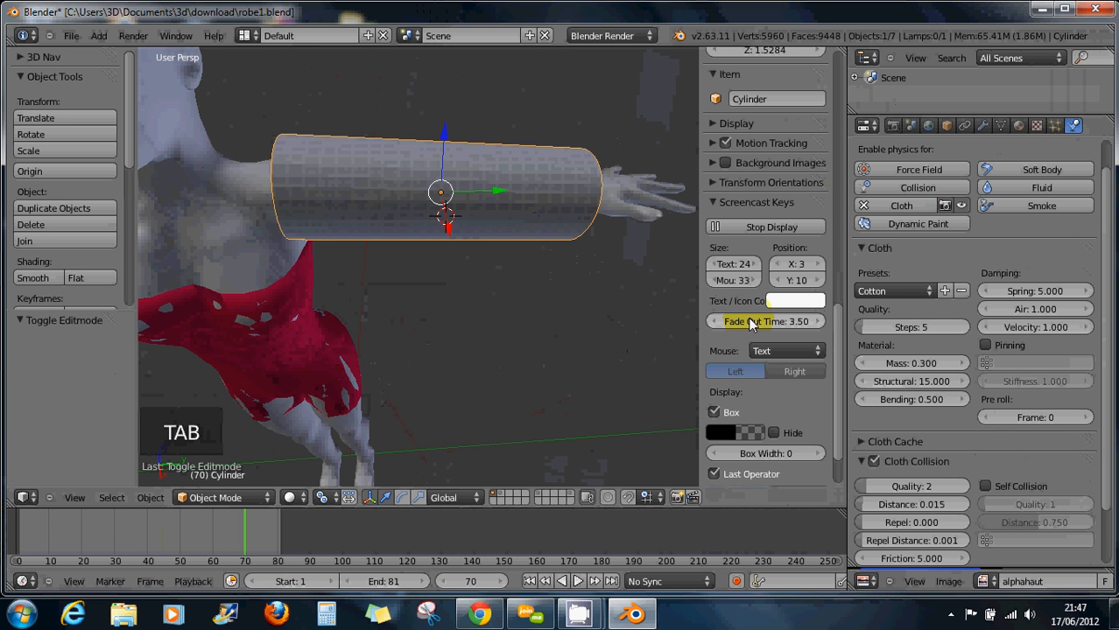
pyautogui.click(985, 346)
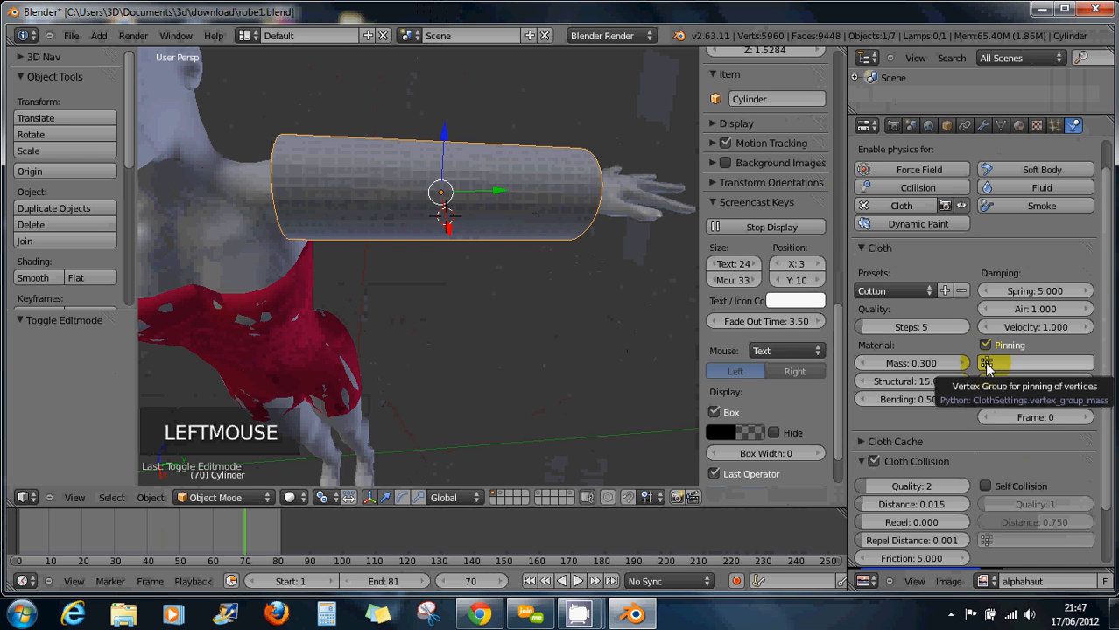
pyautogui.click(986, 364)
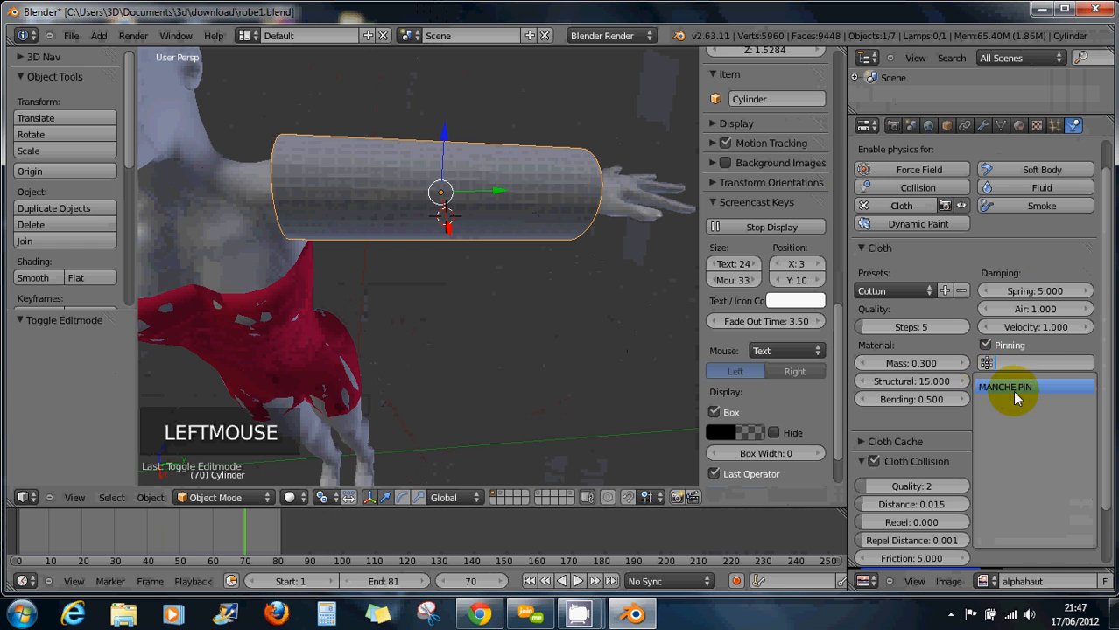
pyautogui.click(1006, 388)
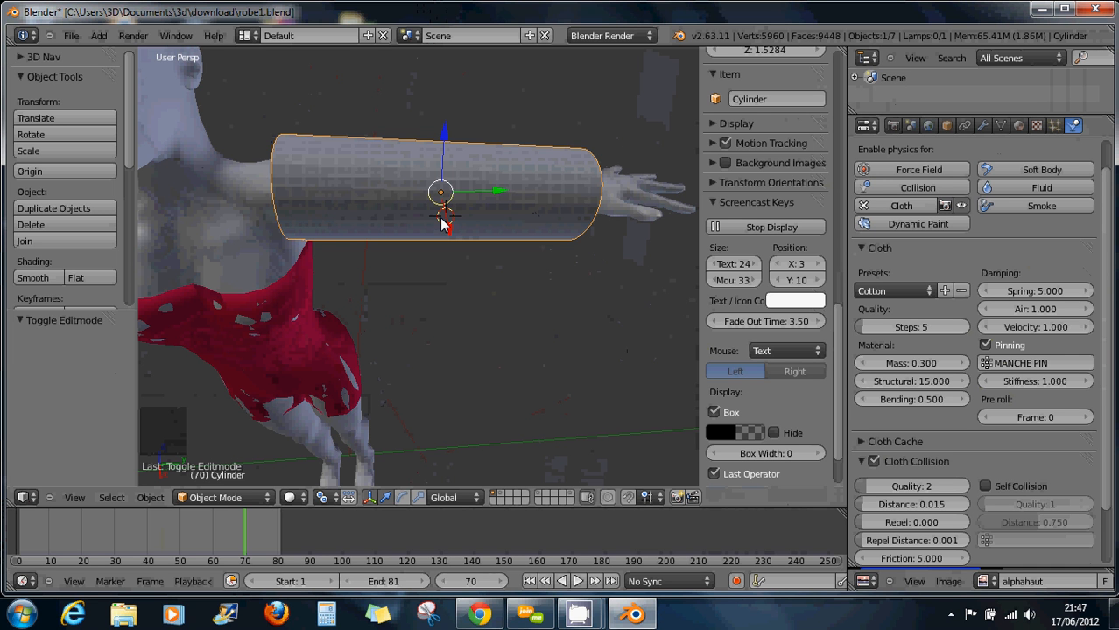
# Play the cloth simulation and switch the cylinder's cloth preset to Silk
pyautogui.hotkey('alt', 'a')
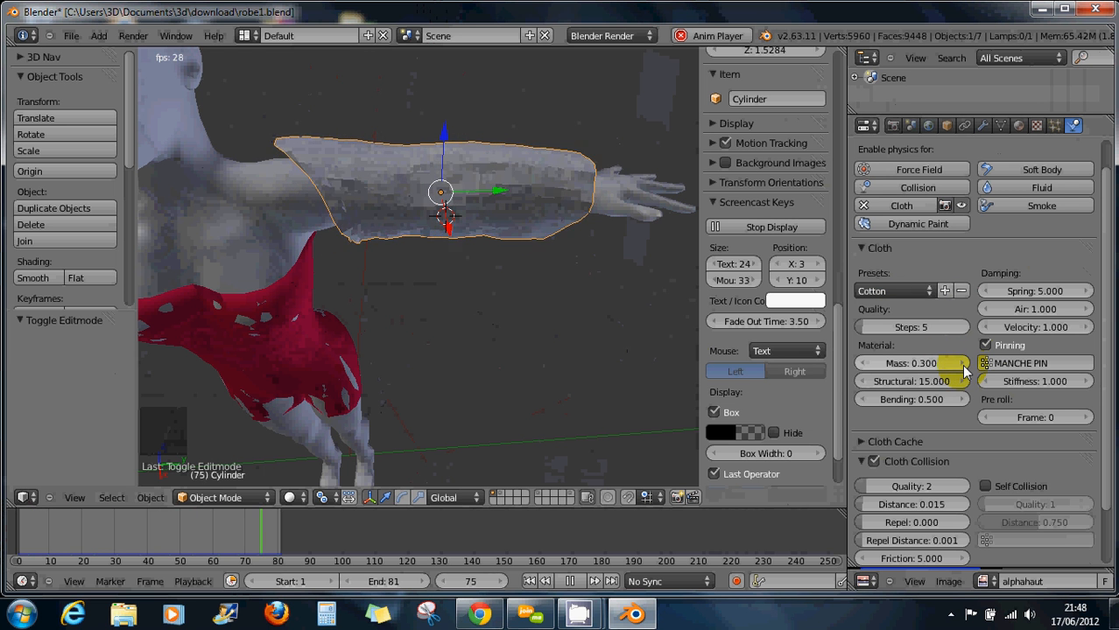
pyautogui.click(930, 292)
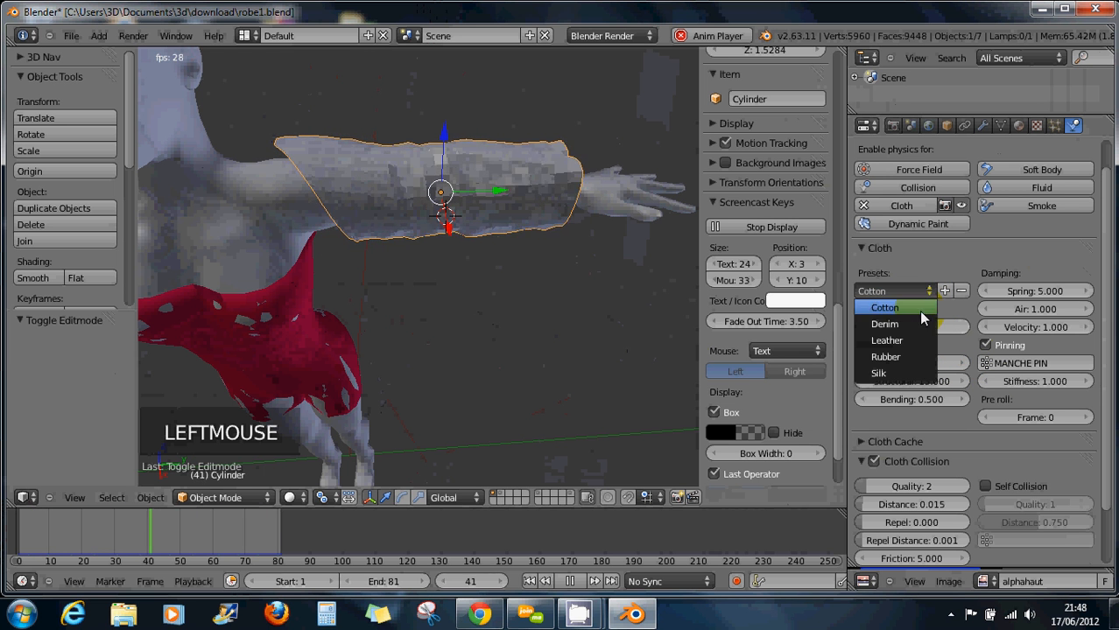
pyautogui.click(907, 374)
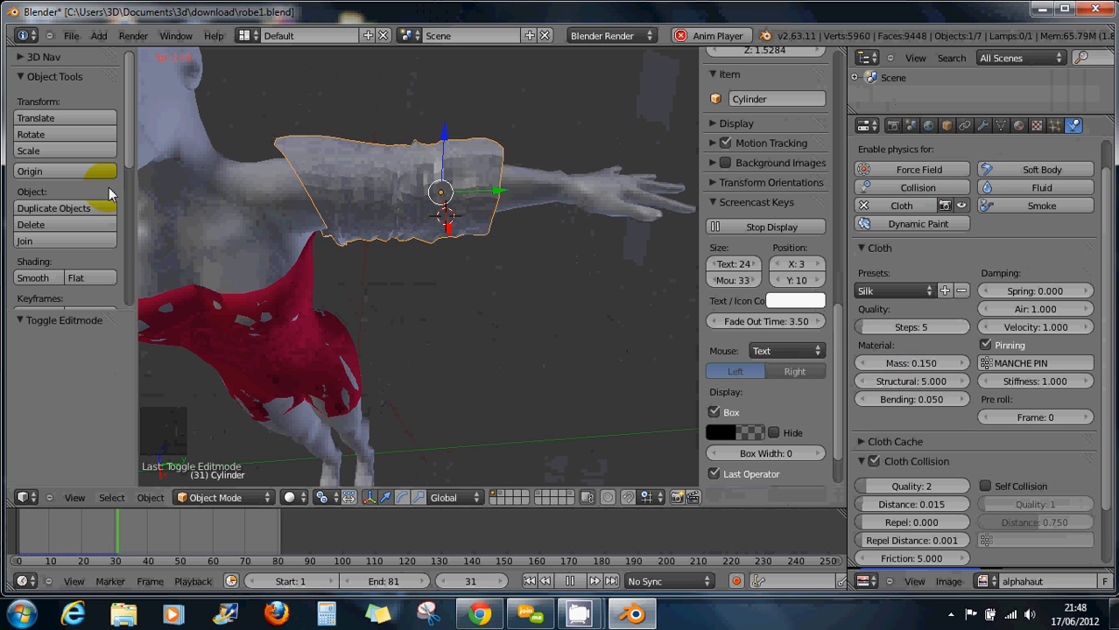
# Apply smooth shading to the sleeve cylinder and inspect its folds up close while the simulation plays
pyautogui.click(128, 158)
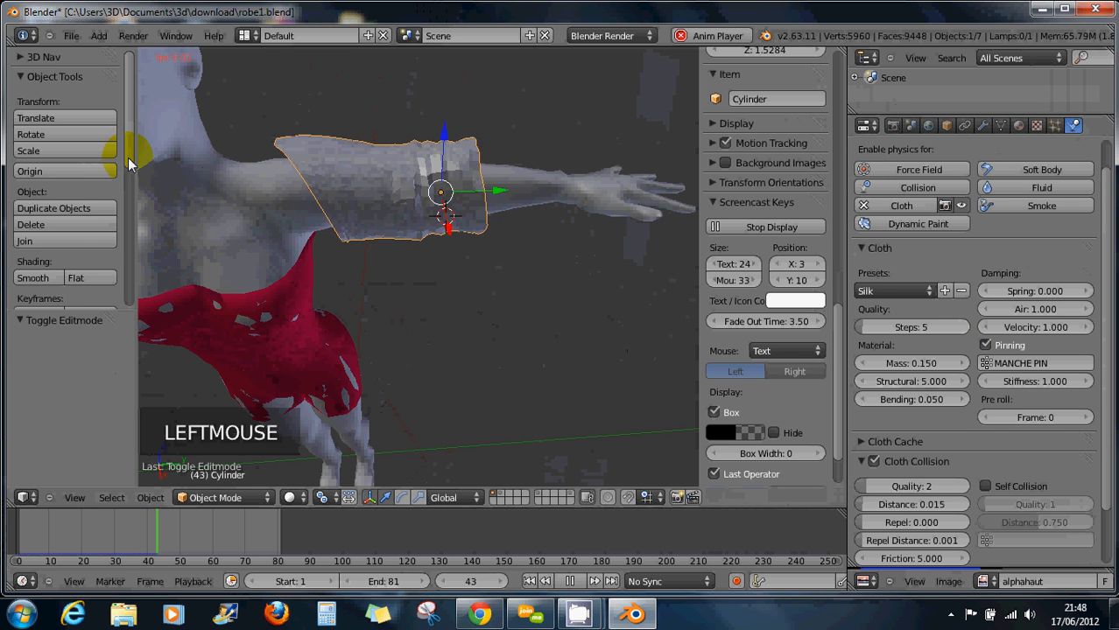
pyautogui.moveTo(128, 158); pyautogui.dragTo(129, 187)
pyautogui.click(33, 224)
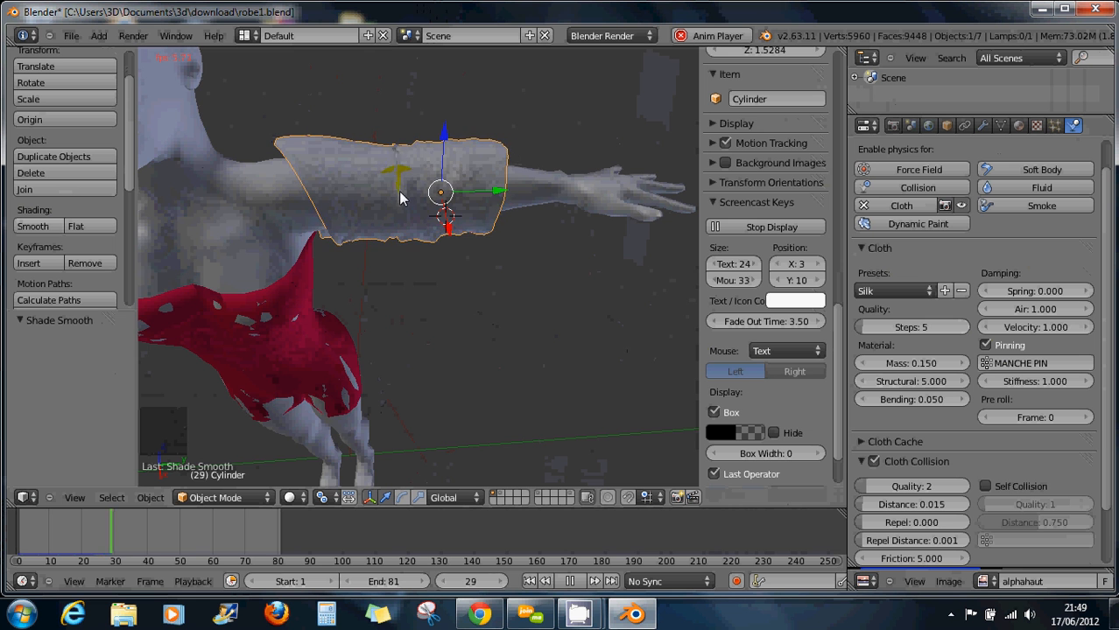
pyautogui.scroll(2, 396, 187)
pyautogui.scroll(1, 396, 184)
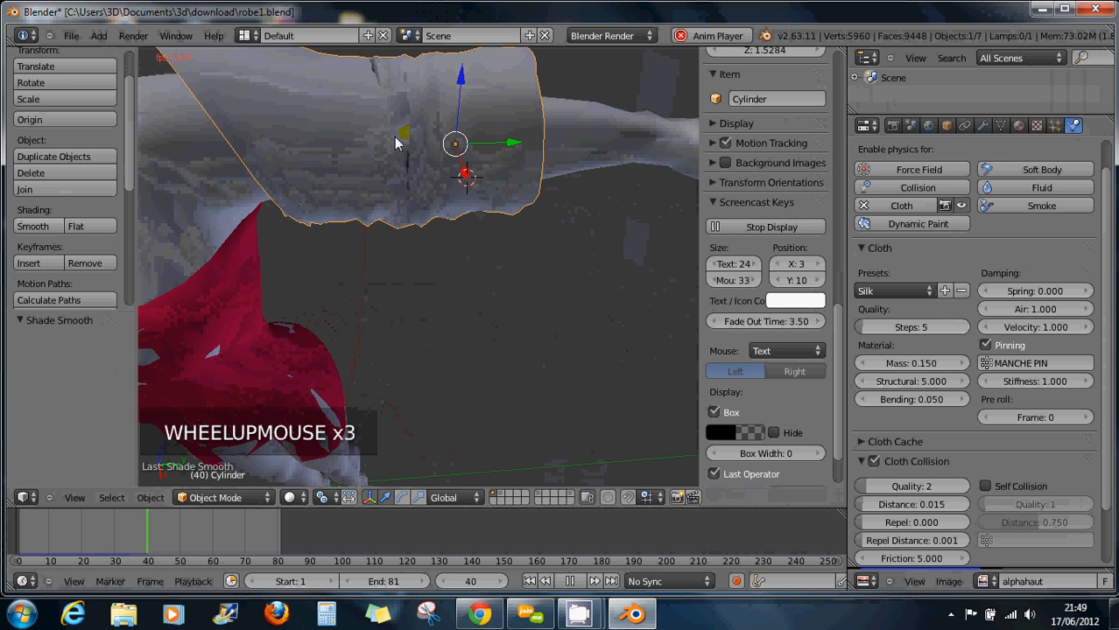
pyautogui.keyDown('alt'); pyautogui.middleClick(400, 124); pyautogui.keyUp('alt')
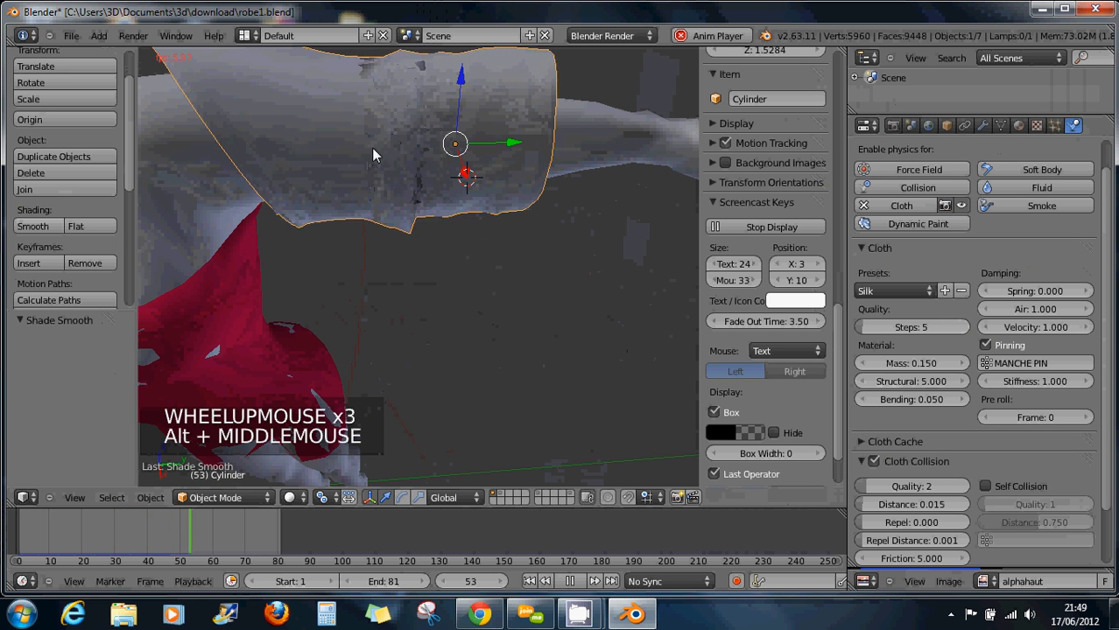
pyautogui.scroll(-2, 385, 173)
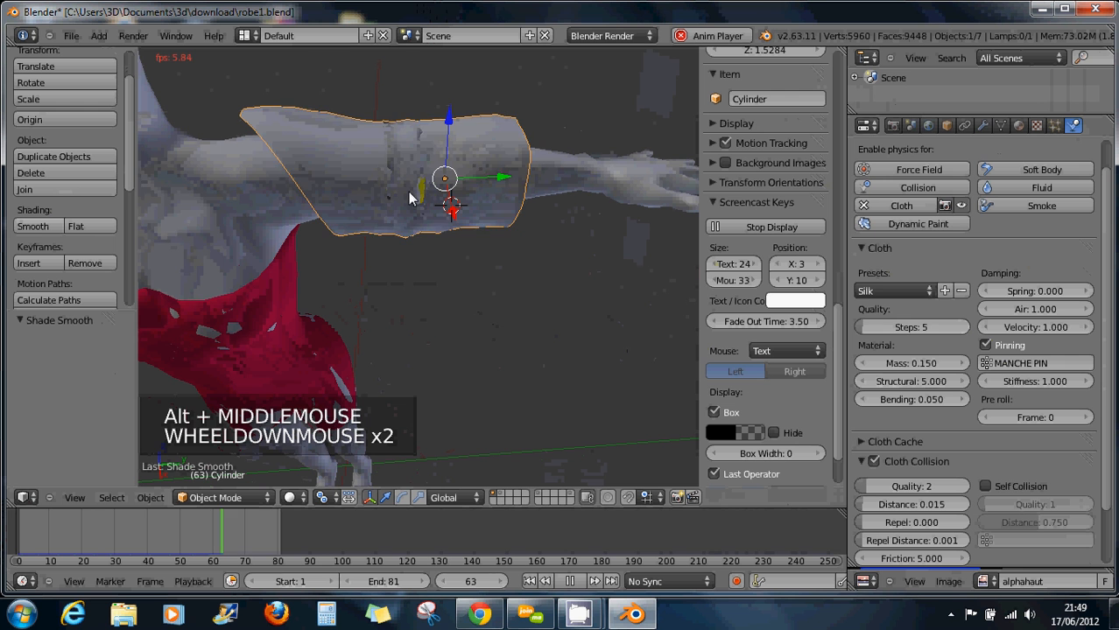
# Try the Denim cloth preset on the sleeve and switch back to Silk
pyautogui.click(880, 289)
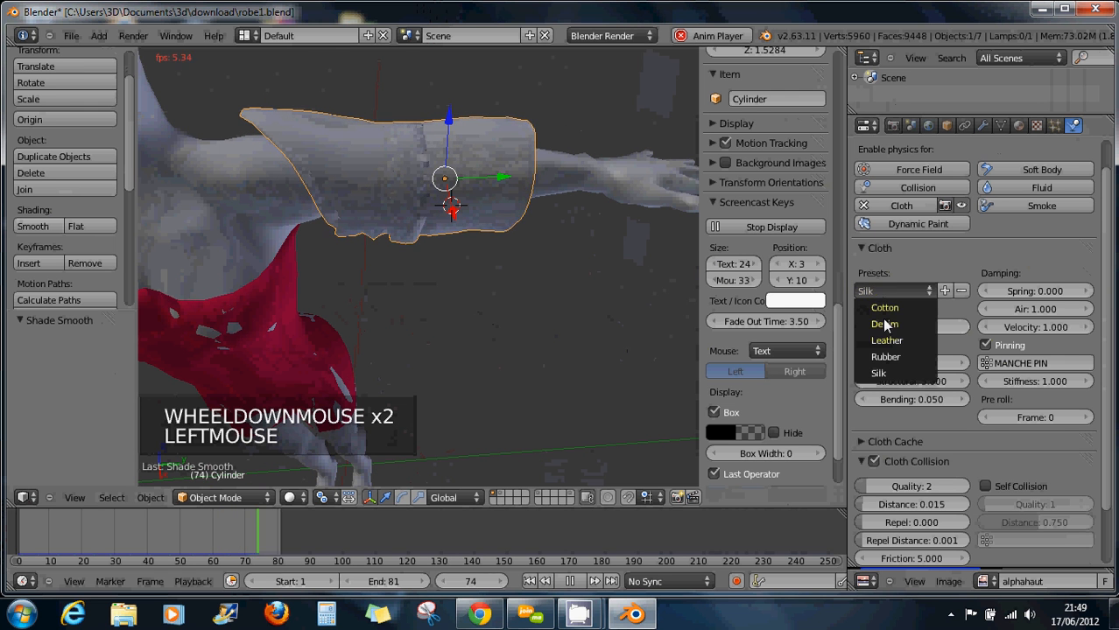
pyautogui.click(884, 324)
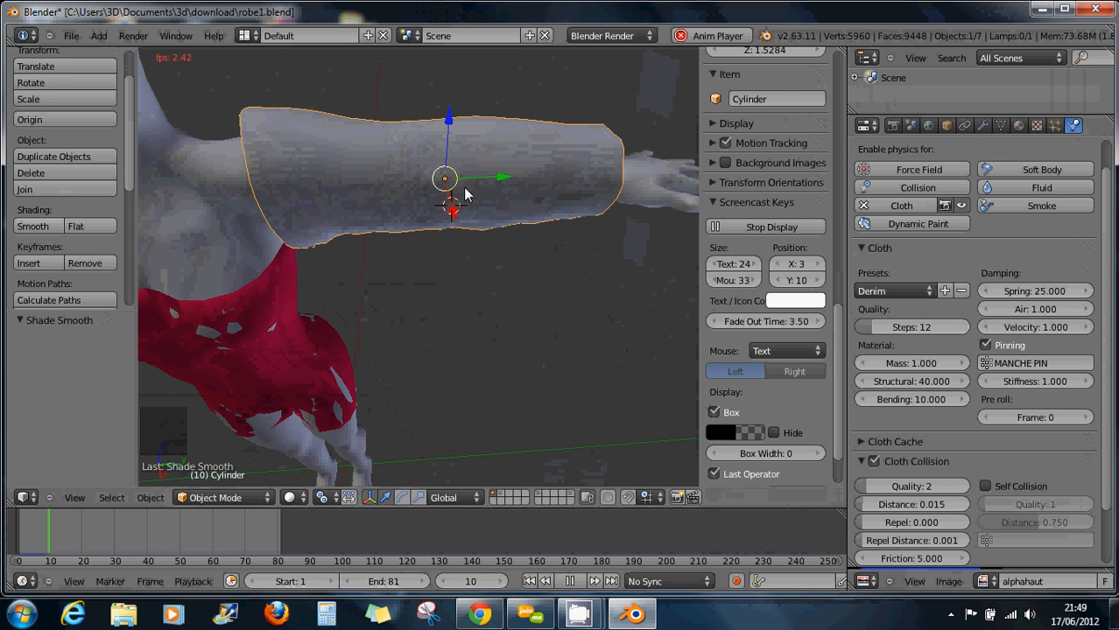
pyautogui.click(888, 295)
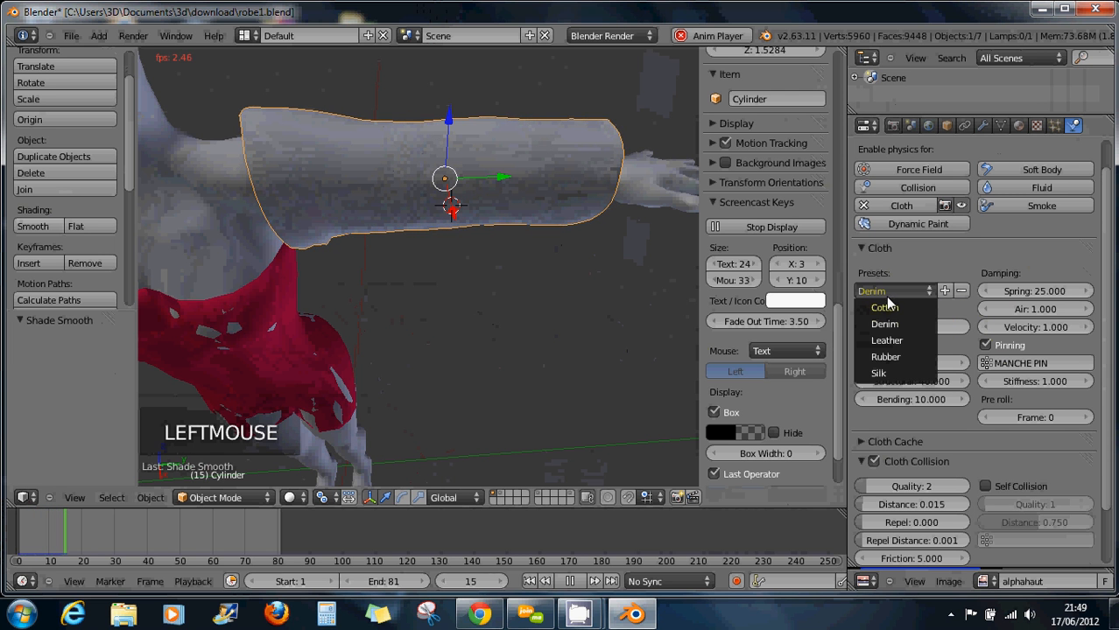
pyautogui.click(893, 375)
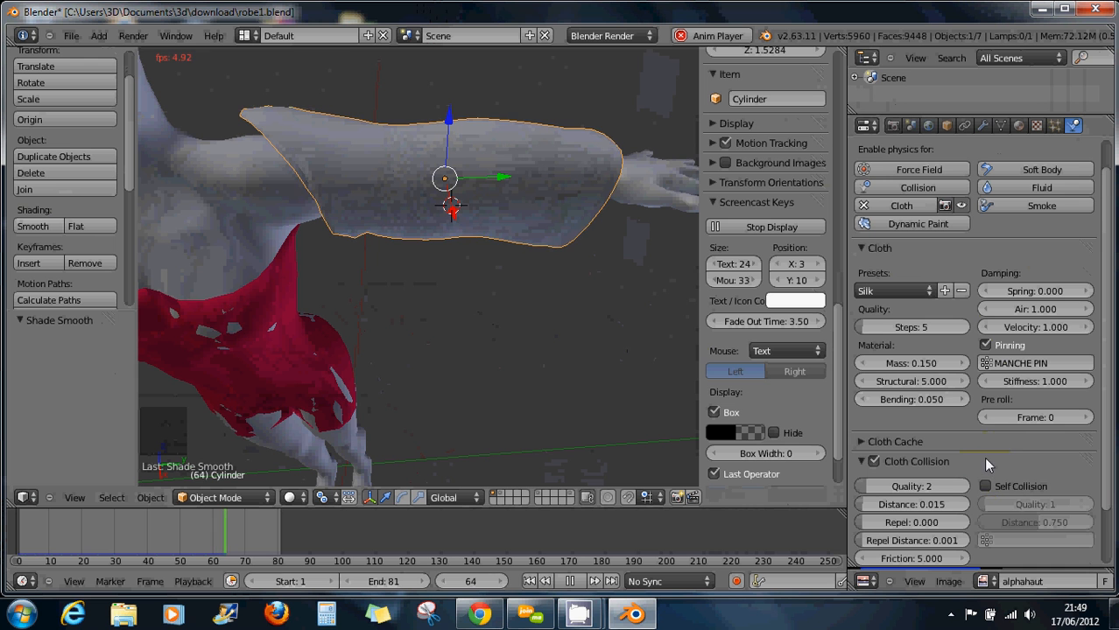
# Enable Self Collision for the sleeve cloth, try a collision Distance of 0.07334, set it to 0.001 and check the drape around the arm
pyautogui.scroll(-1, 983, 457)
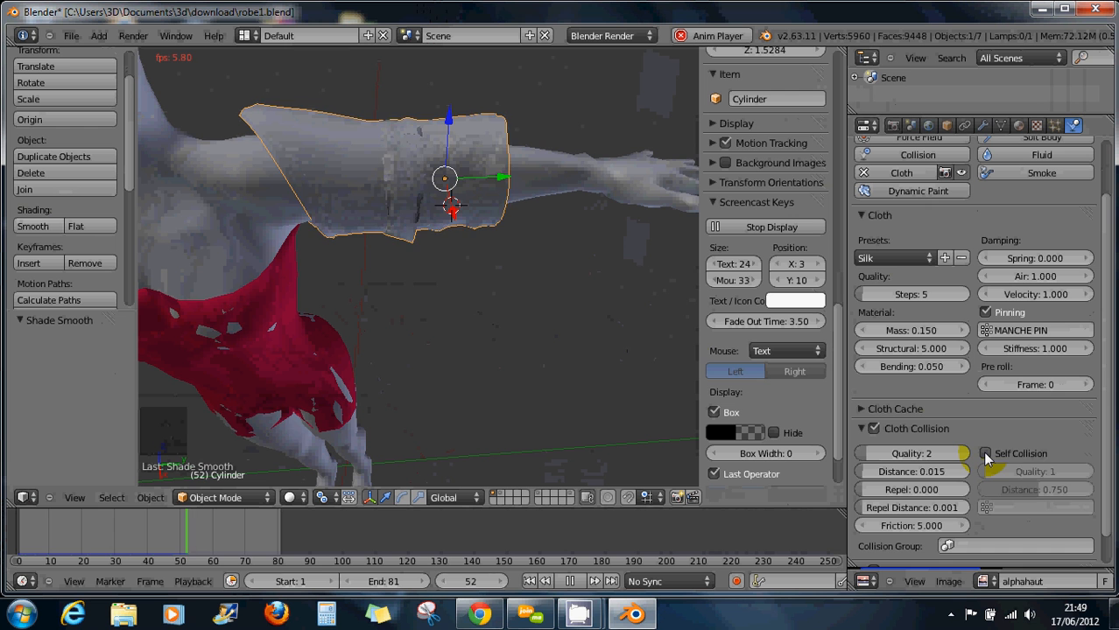
pyautogui.click(986, 455)
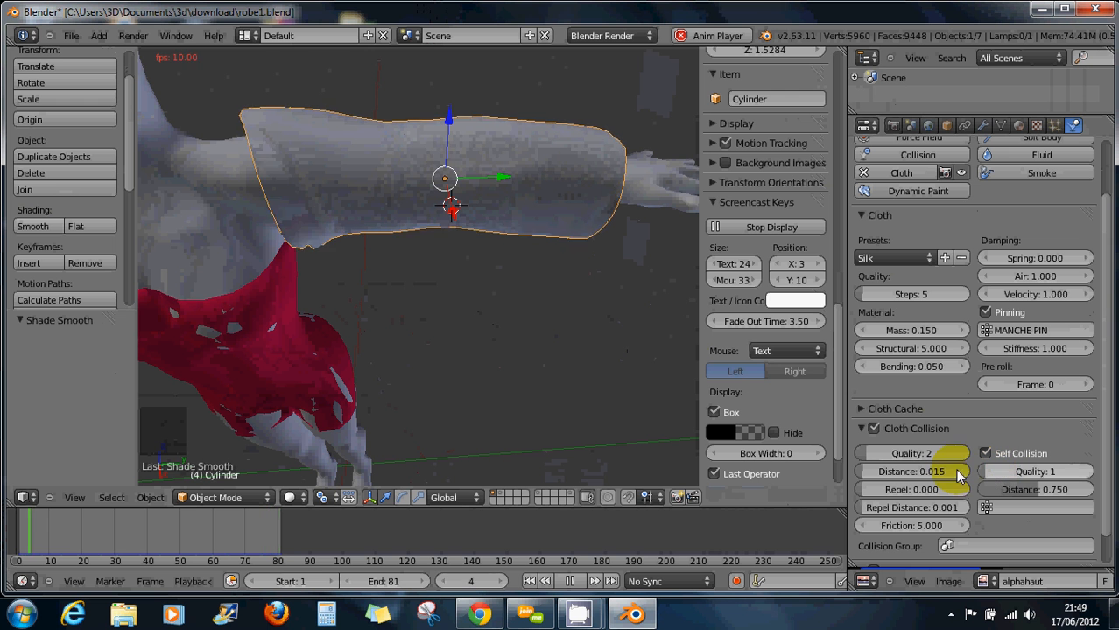
pyautogui.moveTo(861, 470); pyautogui.dragTo(867, 471)
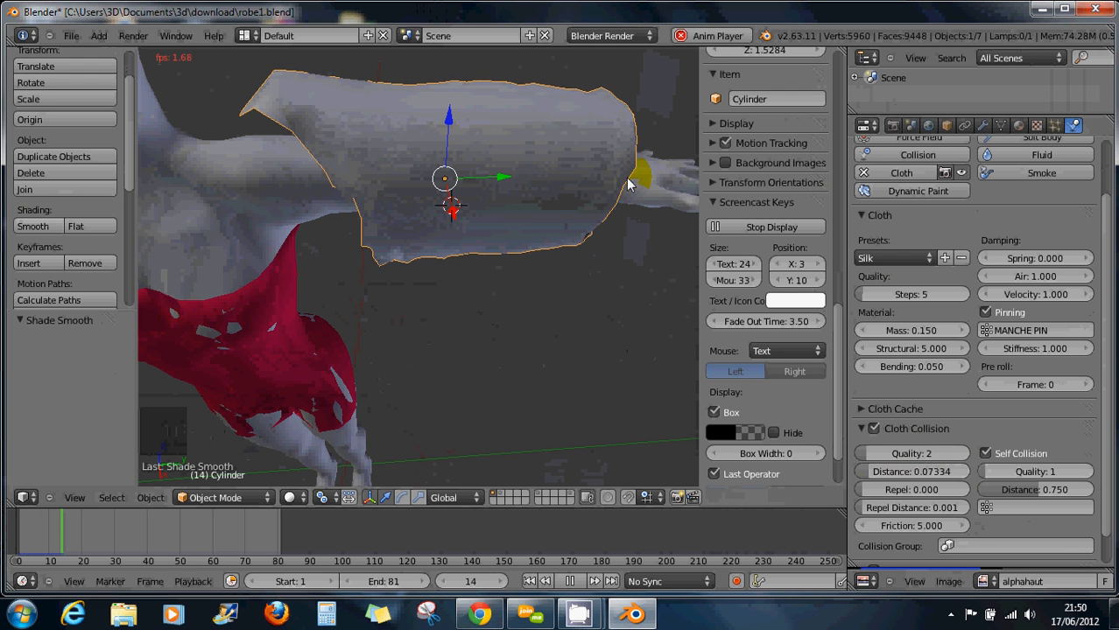
pyautogui.click(863, 479)
pyautogui.click(858, 473)
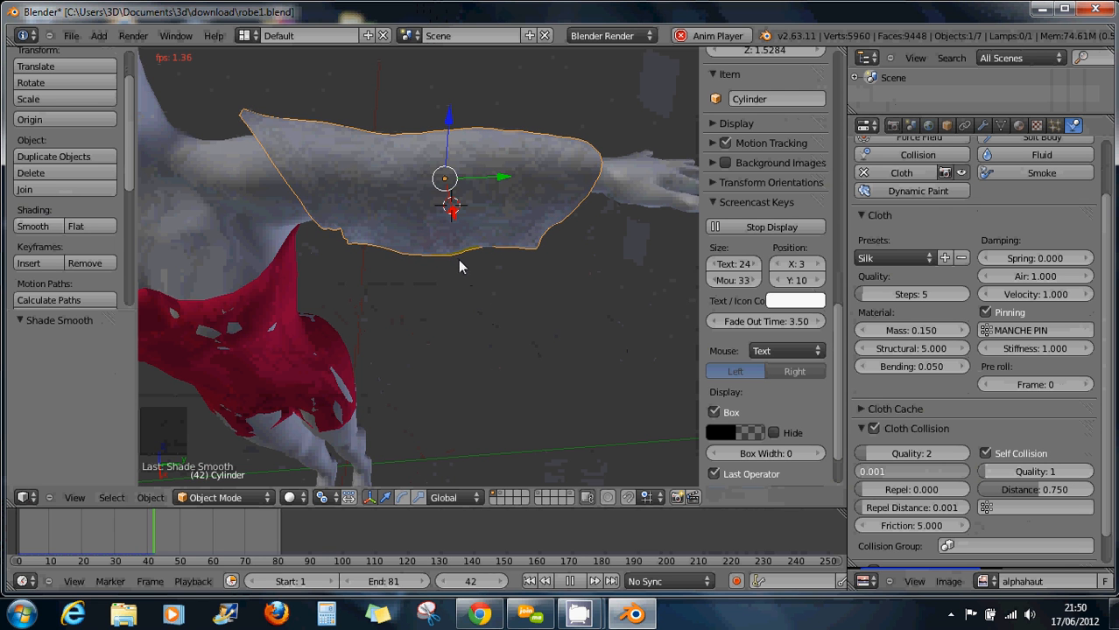
pyautogui.middleClick(437, 237)
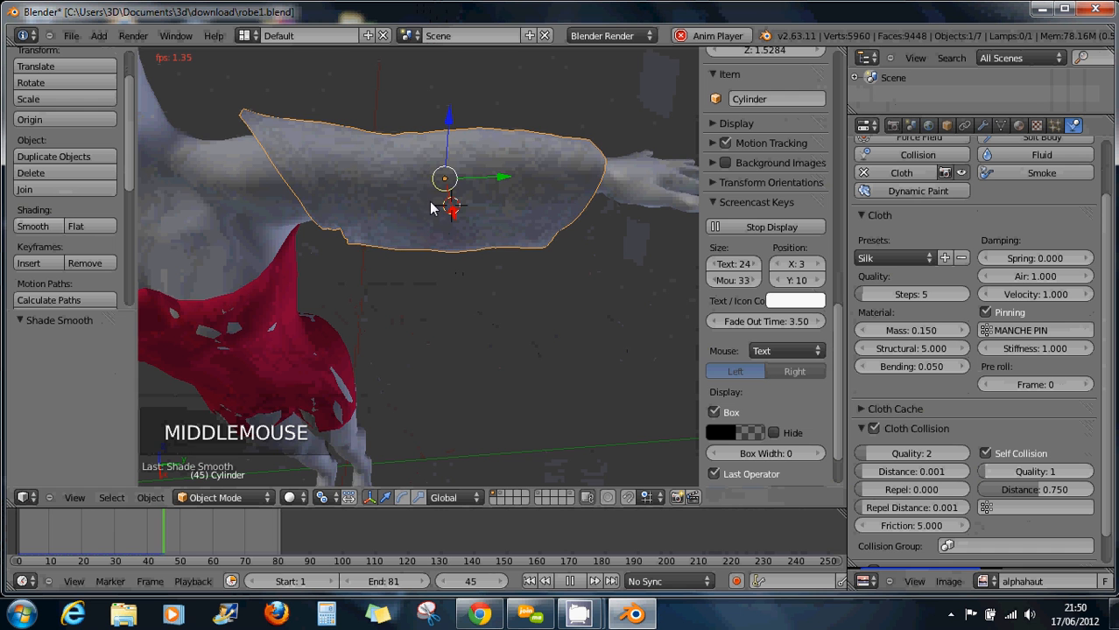
pyautogui.middleClick(439, 243)
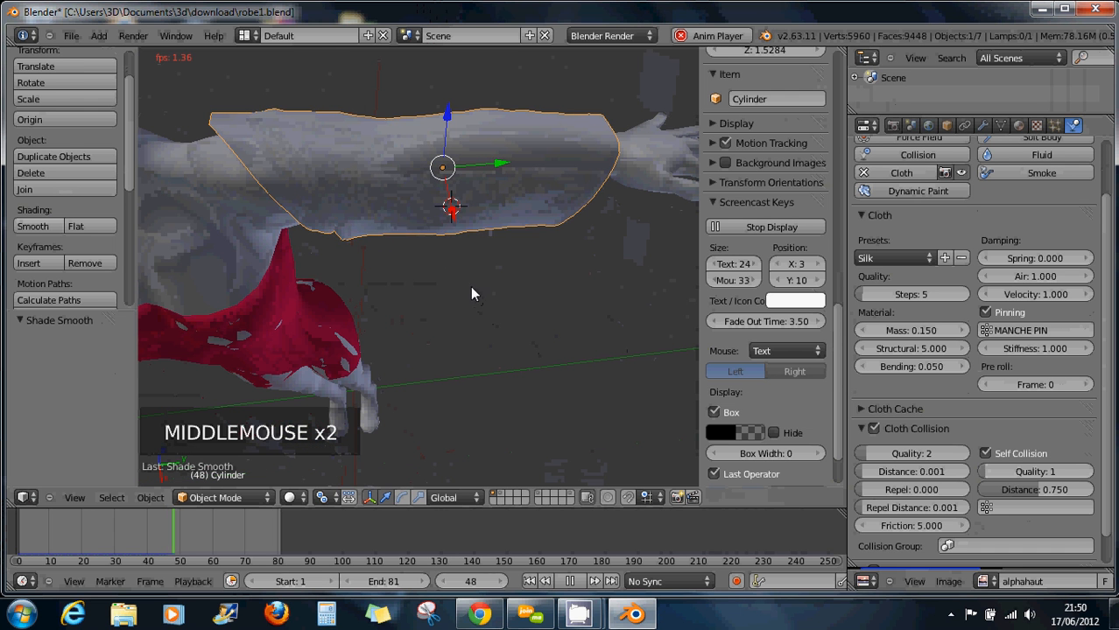
pyautogui.middleClick(451, 244)
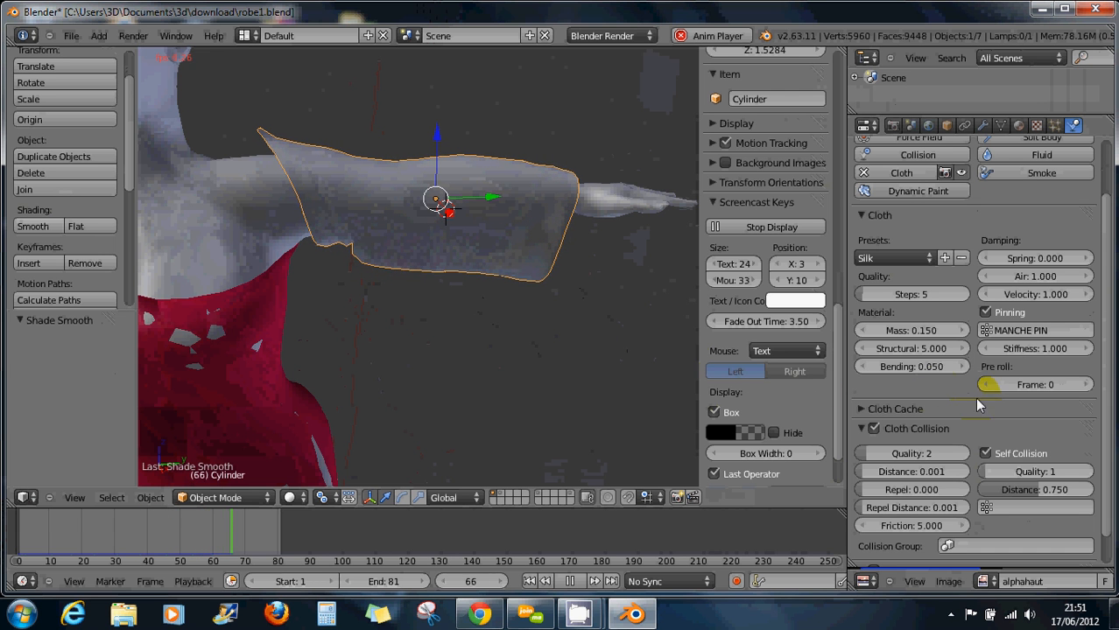
# Collapse the Cloth Collision settings and reduce the sleeve's cloth field weights to 0.551 for Turbulence and 0.445 for Wind
pyautogui.scroll(-1, 959, 391)
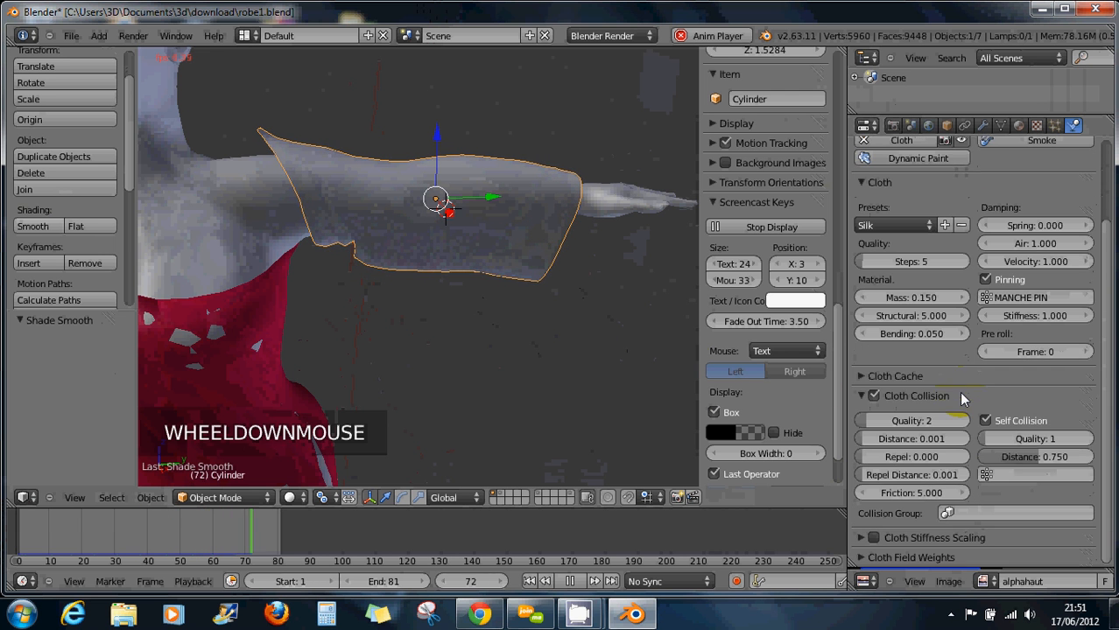
pyautogui.click(860, 395)
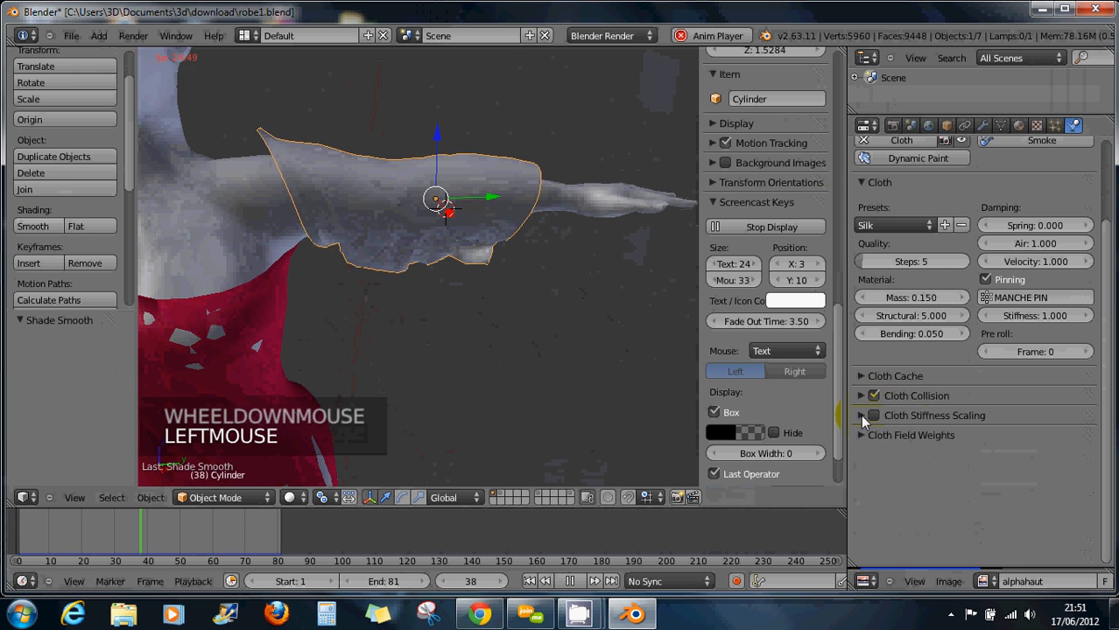
pyautogui.click(860, 434)
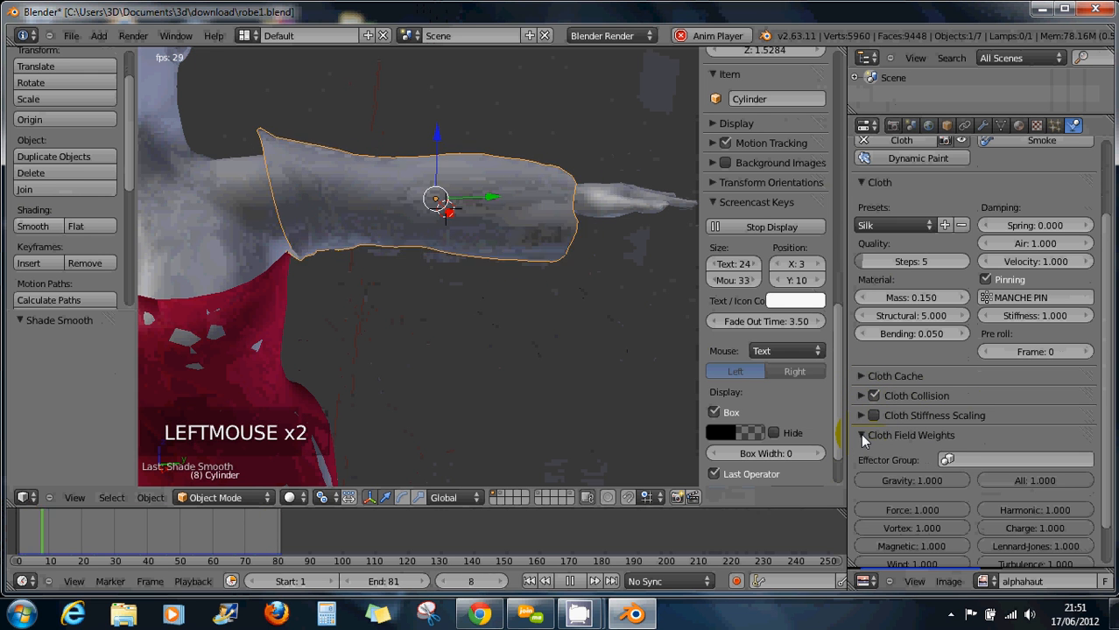
pyautogui.scroll(-5, 926, 448)
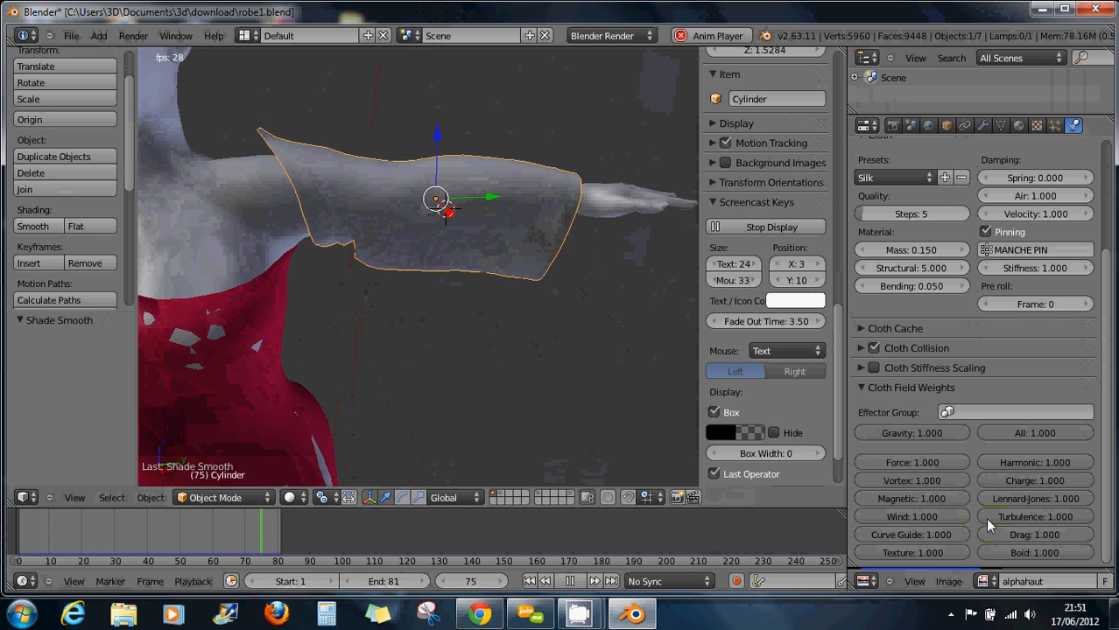
pyautogui.click(1068, 518)
pyautogui.moveTo(1066, 516); pyautogui.dragTo(1016, 516)
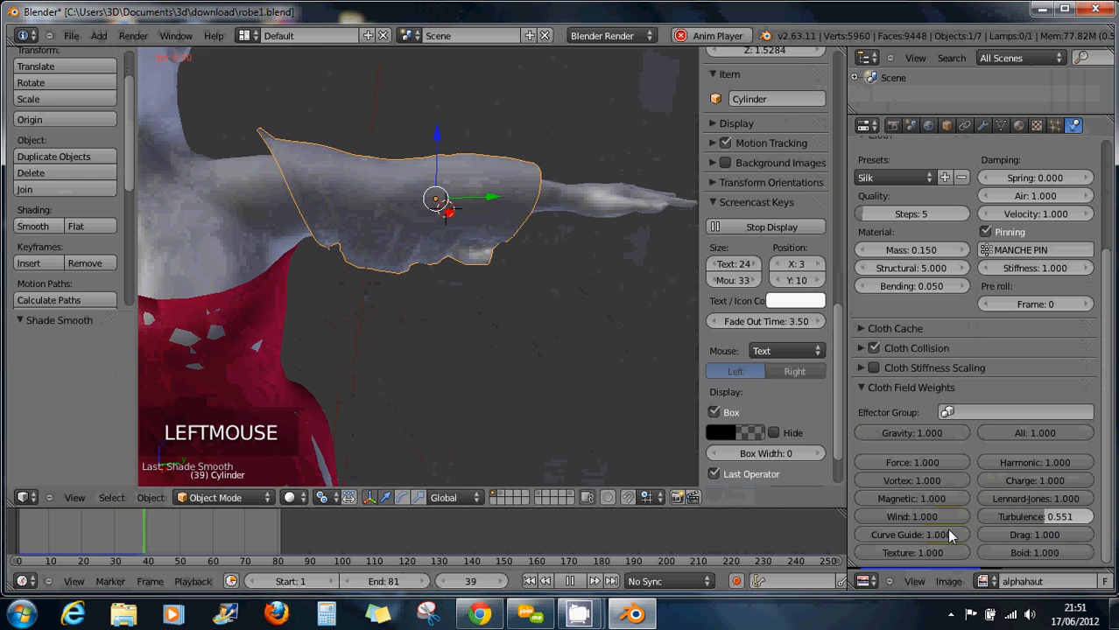
pyautogui.moveTo(936, 514); pyautogui.dragTo(874, 512)
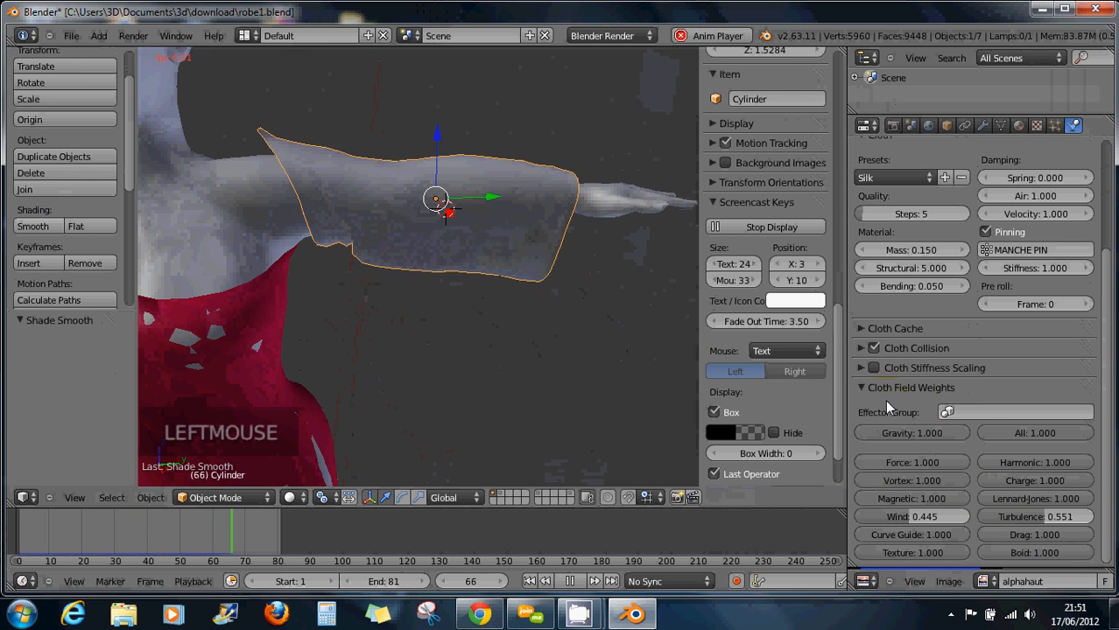
# Test the sleeve with a Gravity field weight of 0.270 and raise it to 0.978
pyautogui.scroll(2, 957, 457)
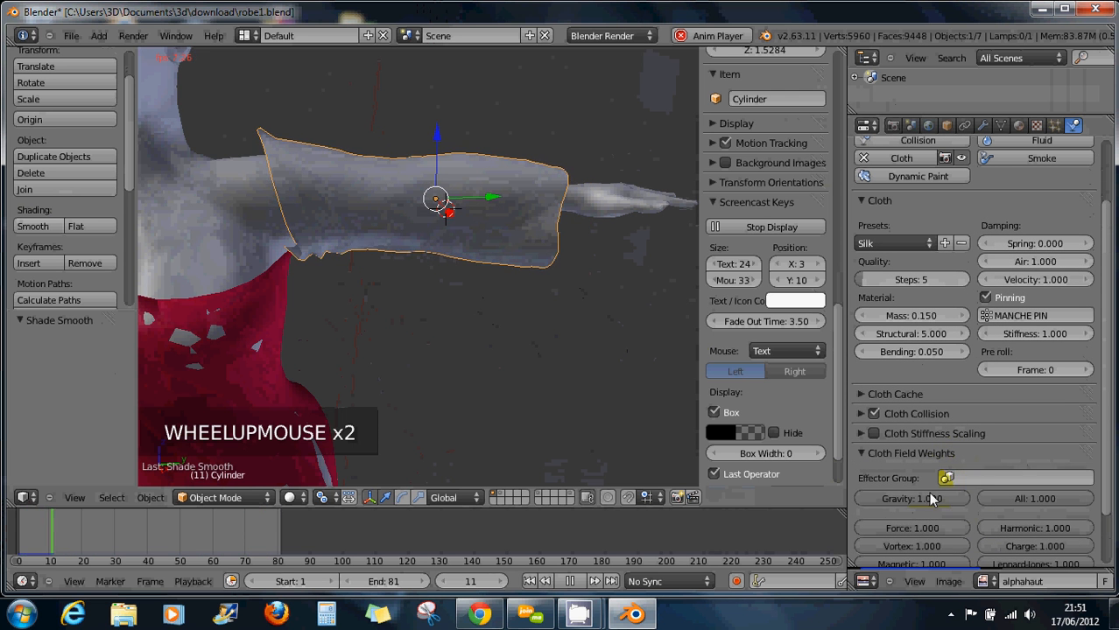
pyautogui.click(931, 499)
pyautogui.moveTo(904, 498); pyautogui.dragTo(847, 497)
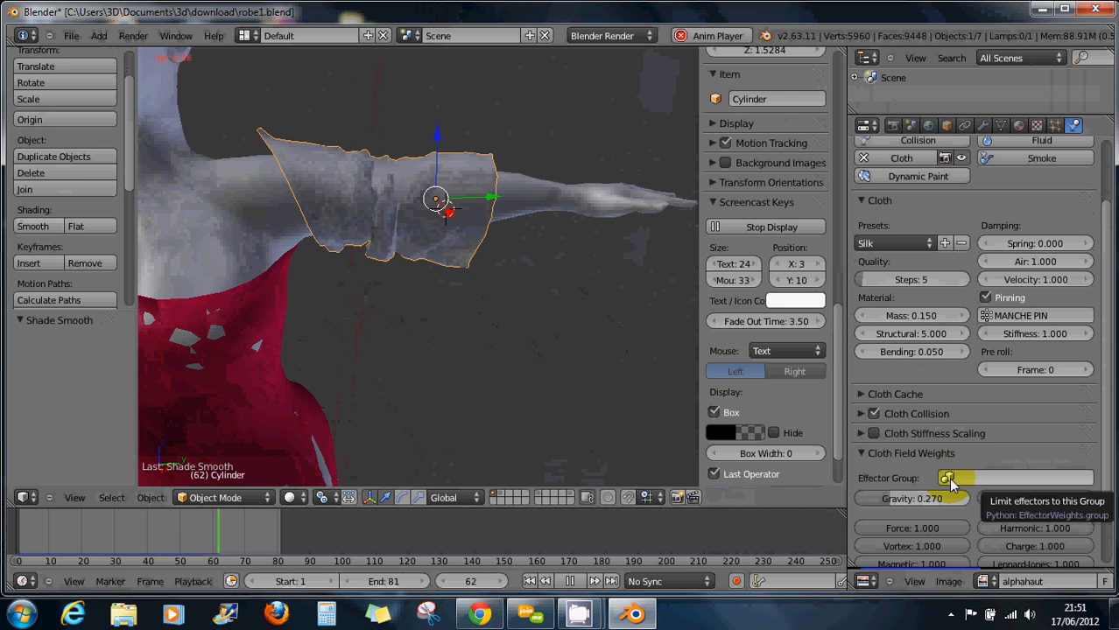
pyautogui.moveTo(886, 500); pyautogui.dragTo(987, 500)
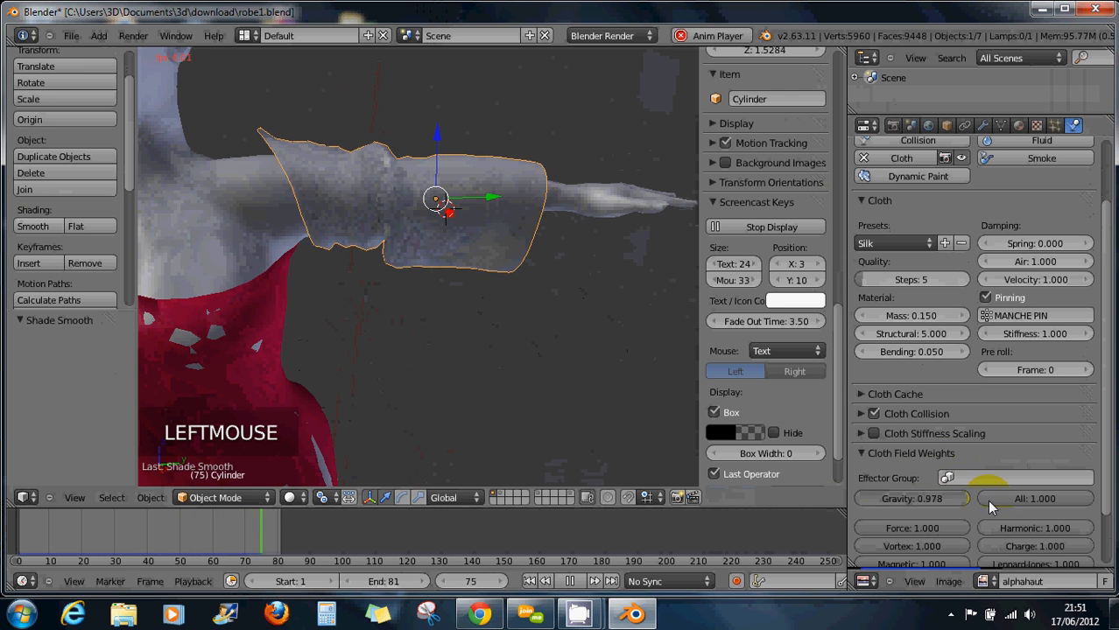
# Test the sleeve's cloth Mass at 0.000, 2.400 and 2.900, and raise it to 5.000
pyautogui.scroll(1, 957, 420)
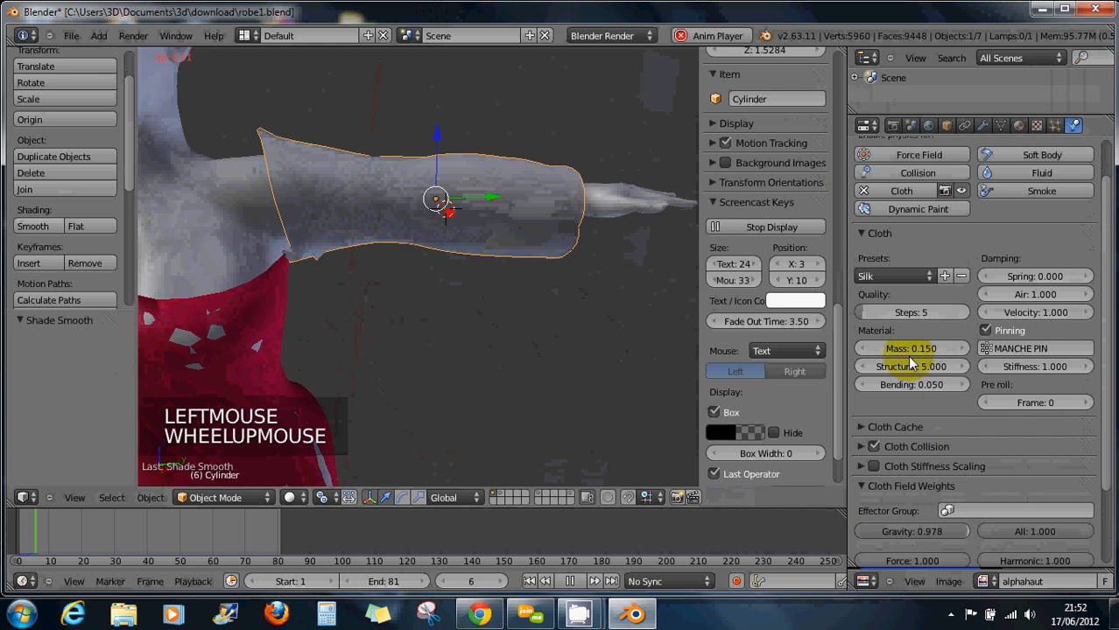
pyautogui.click(938, 347)
pyautogui.moveTo(933, 345); pyautogui.dragTo(907, 348)
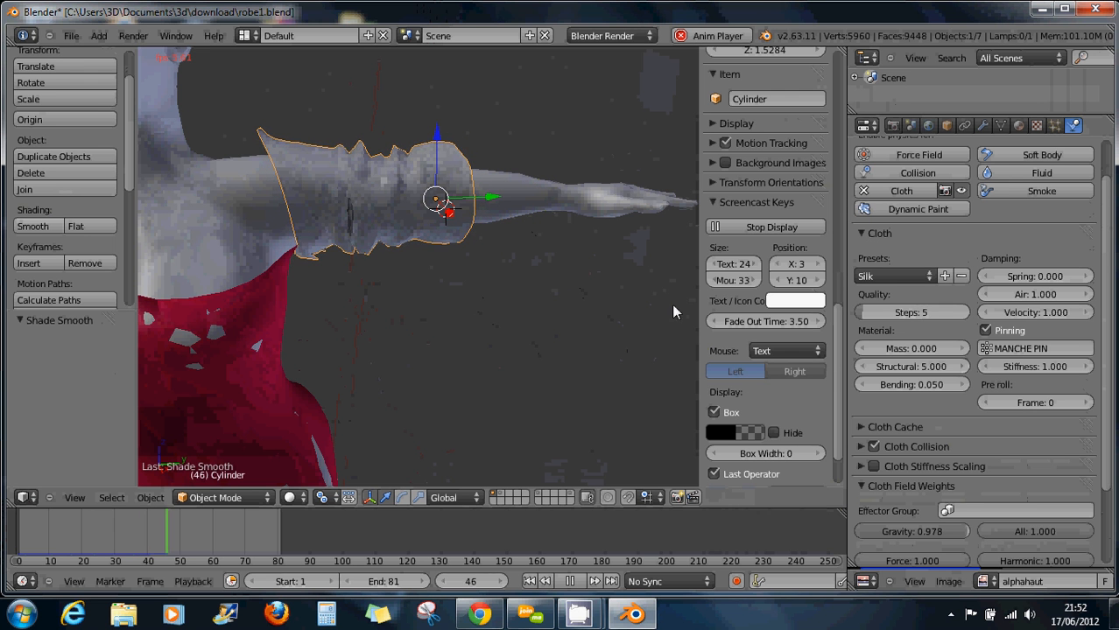
pyautogui.moveTo(867, 350); pyautogui.dragTo(897, 350)
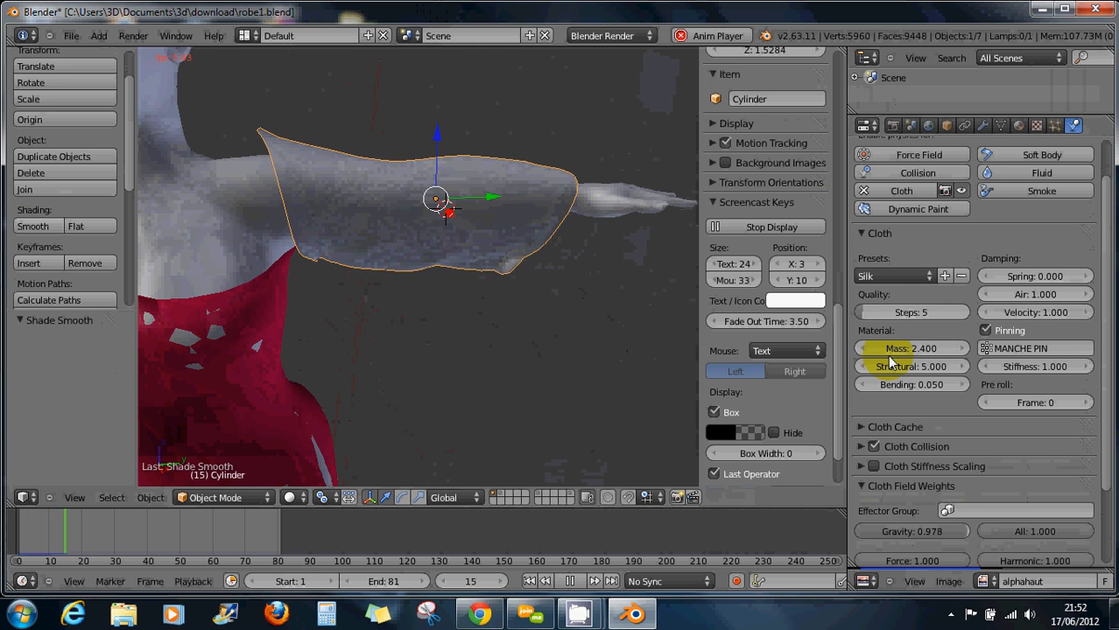
pyautogui.click(963, 351)
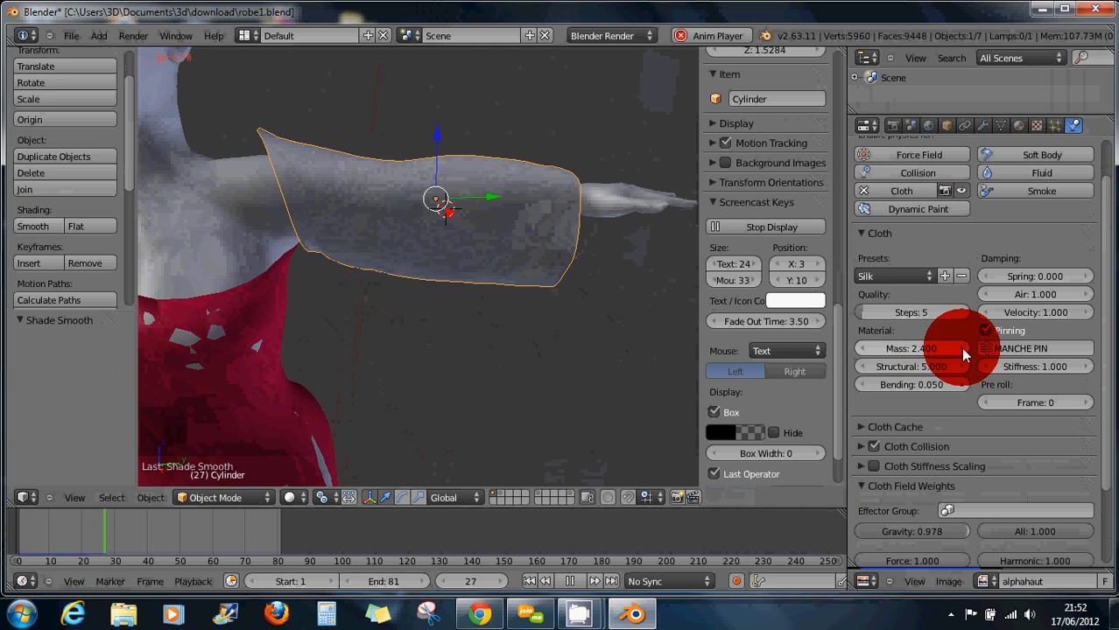
pyautogui.click(963, 351)
pyautogui.click(964, 352)
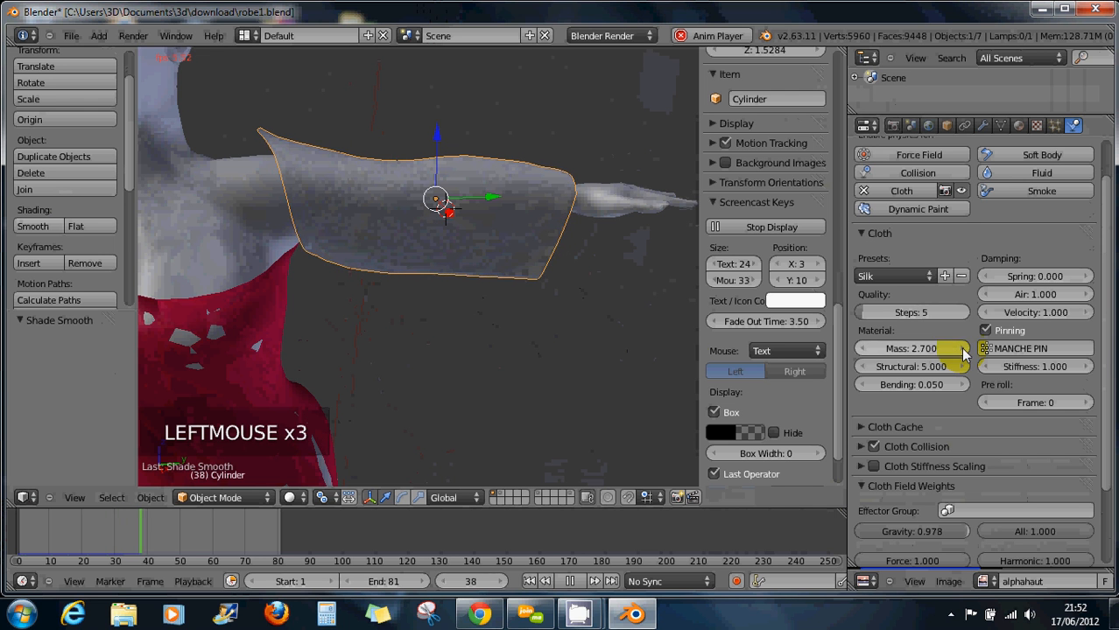
pyautogui.click(963, 351)
pyautogui.click(963, 351)
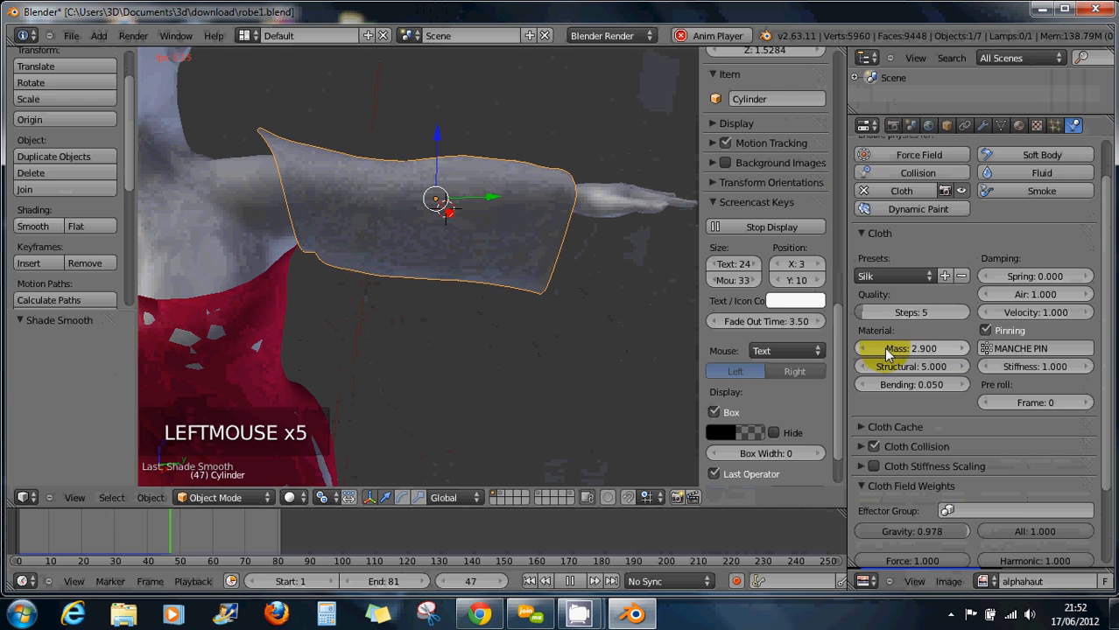
pyautogui.moveTo(888, 350); pyautogui.dragTo(920, 353)
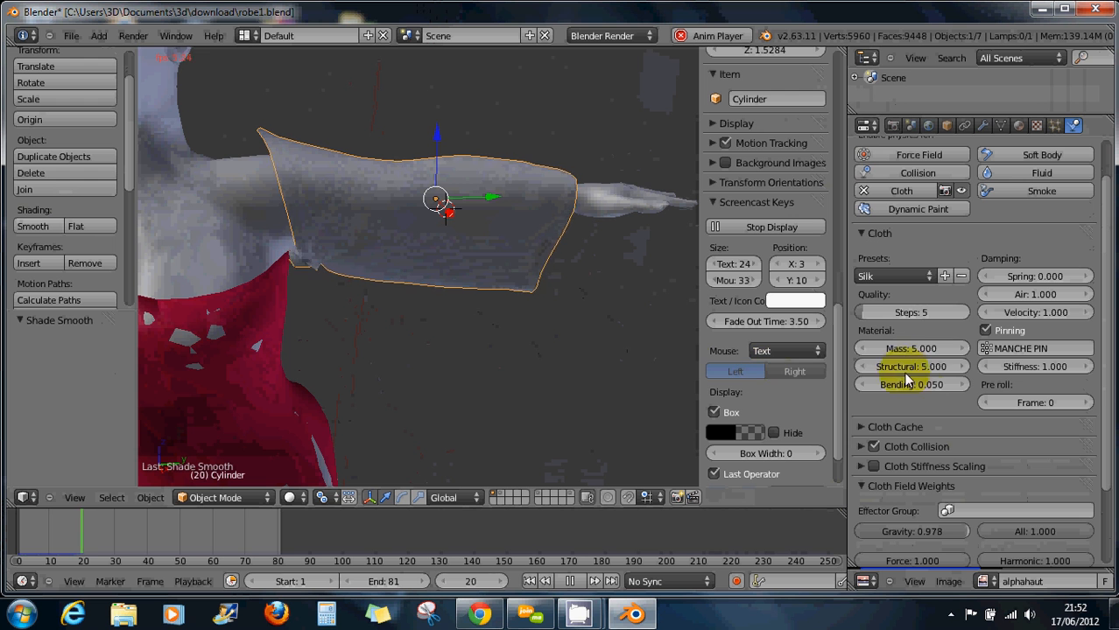
# Raise the sleeve's cloth Mass to 10.000 and its Structural stiffness to 8.000
pyautogui.moveTo(876, 346); pyautogui.dragTo(615, 347)
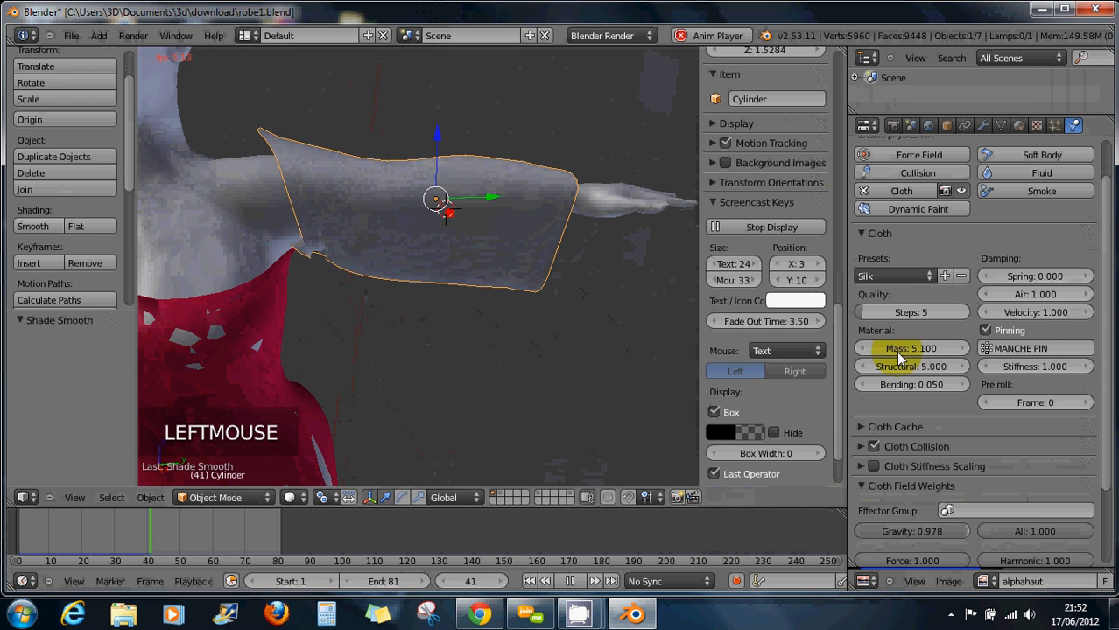
pyautogui.moveTo(933, 346); pyautogui.dragTo(1042, 347)
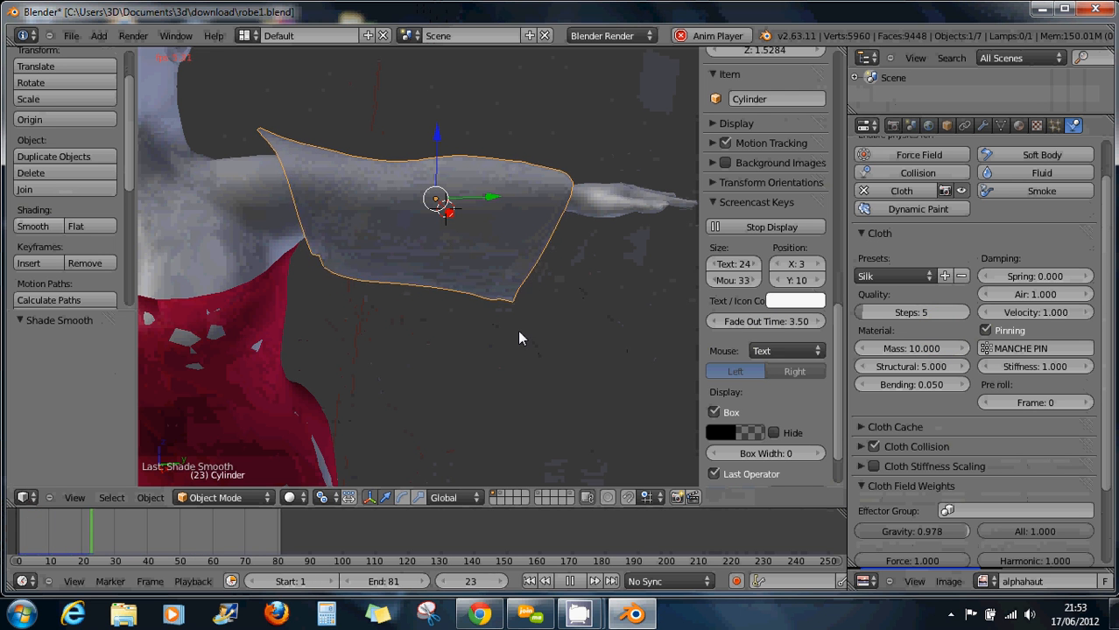
pyautogui.click(872, 367)
pyautogui.moveTo(872, 371); pyautogui.dragTo(902, 366)
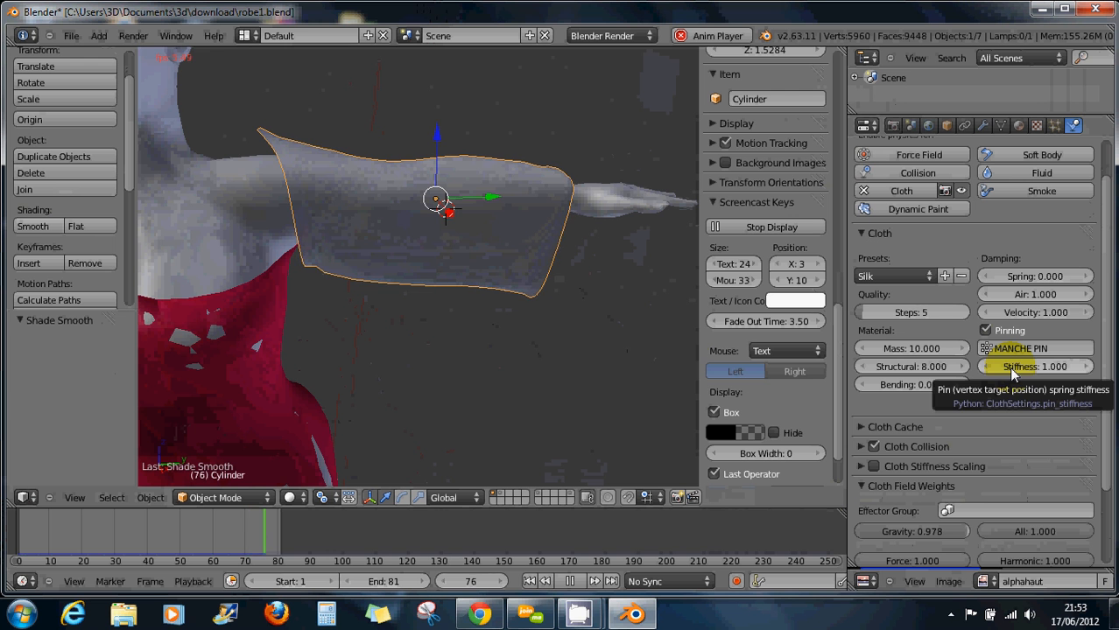
# Set the sleeve's pinning Stiffness to 0.000, stop the simulation playback and return to frame 9
pyautogui.moveTo(1012, 367)
pyautogui.mouseDown()
pyautogui.moveTo(1047, 361)
pyautogui.moveTo(932, 369)
pyautogui.moveTo(1058, 367)
pyautogui.moveTo(1009, 368)
pyautogui.mouseUp()
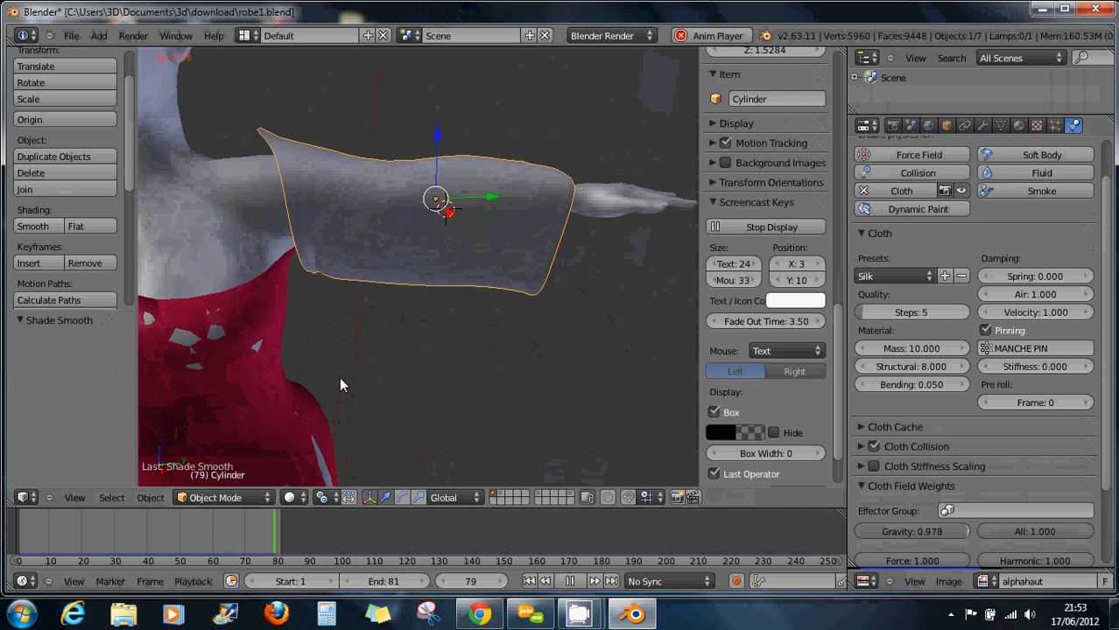
pyautogui.press('Escape')
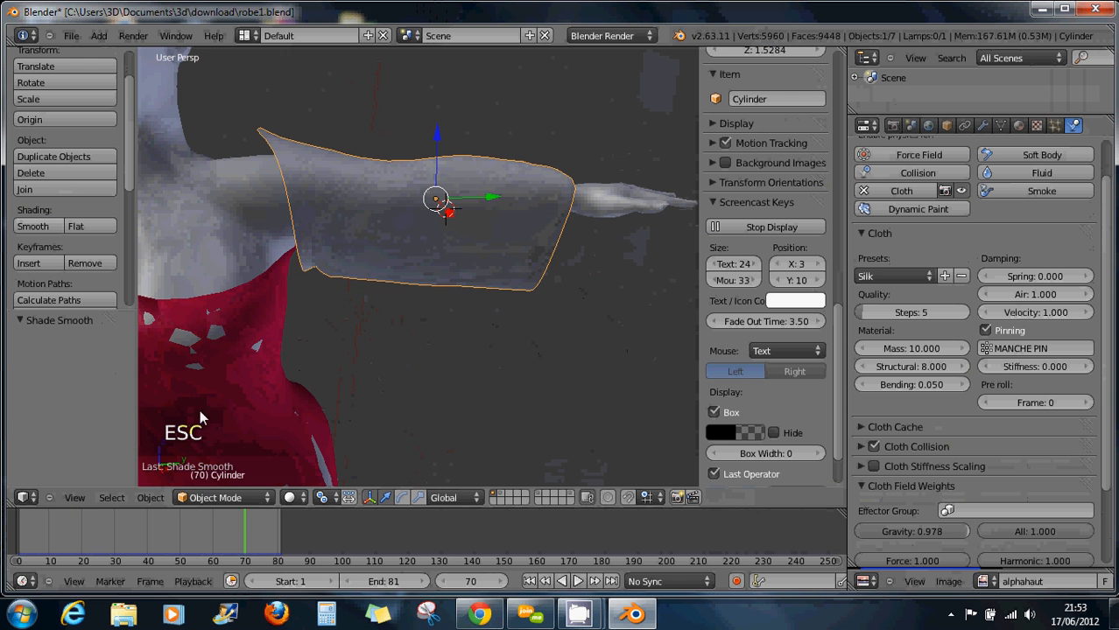
pyautogui.moveTo(236, 535); pyautogui.dragTo(47, 543)
pyautogui.click(137, 543)
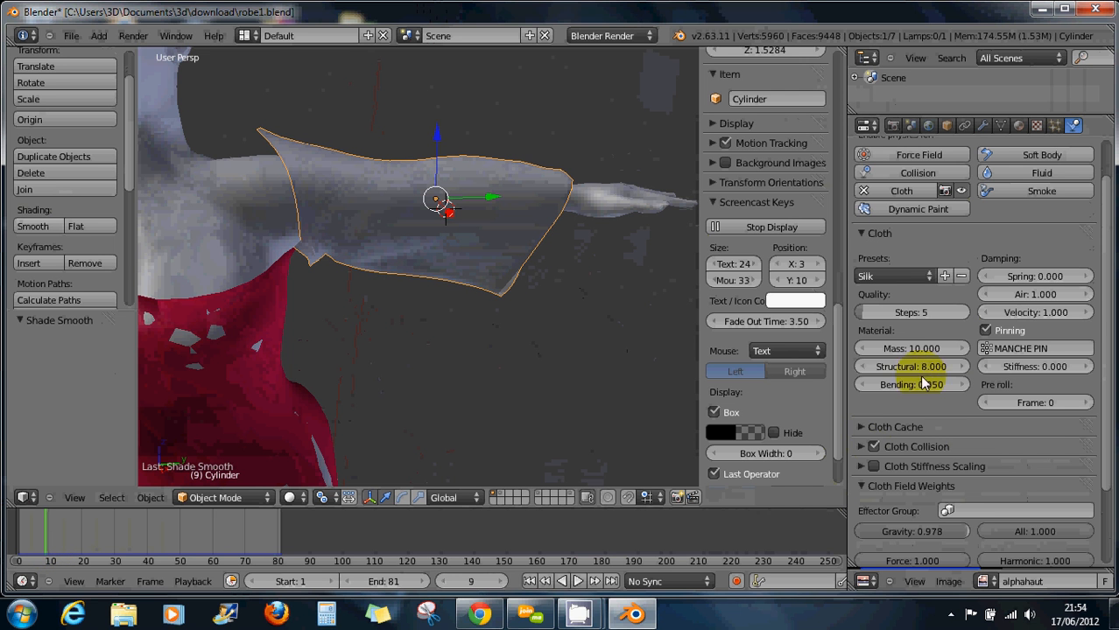
# Lower the sleeve's cloth Mass to 2.100 and replay the simulation to check the drape
pyautogui.moveTo(945, 347); pyautogui.dragTo(876, 356)
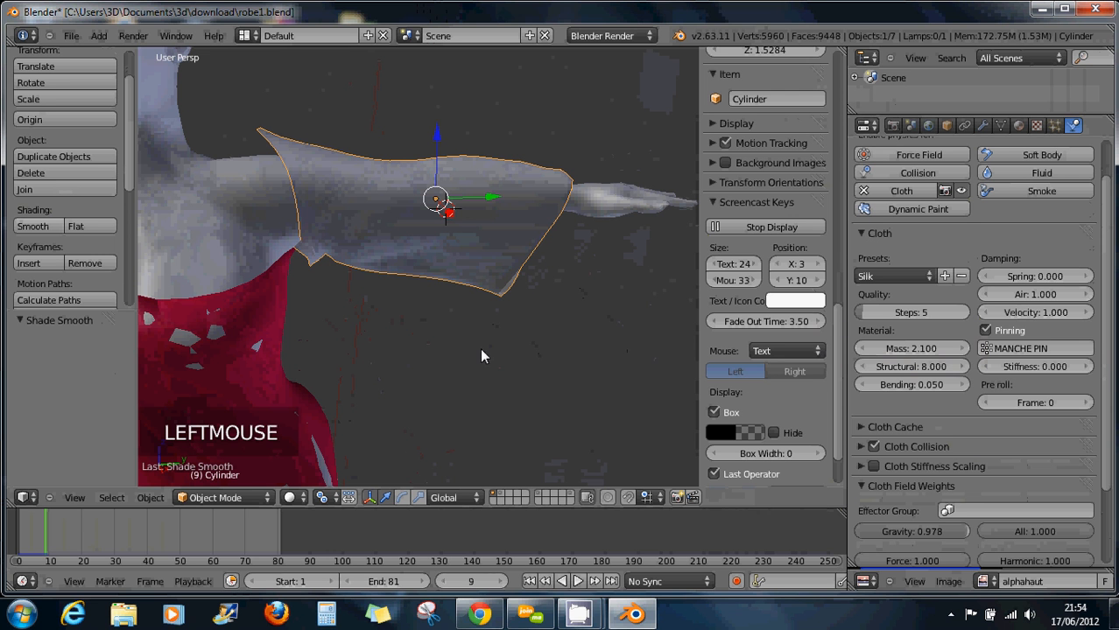
pyautogui.hotkey('alt', 'a')
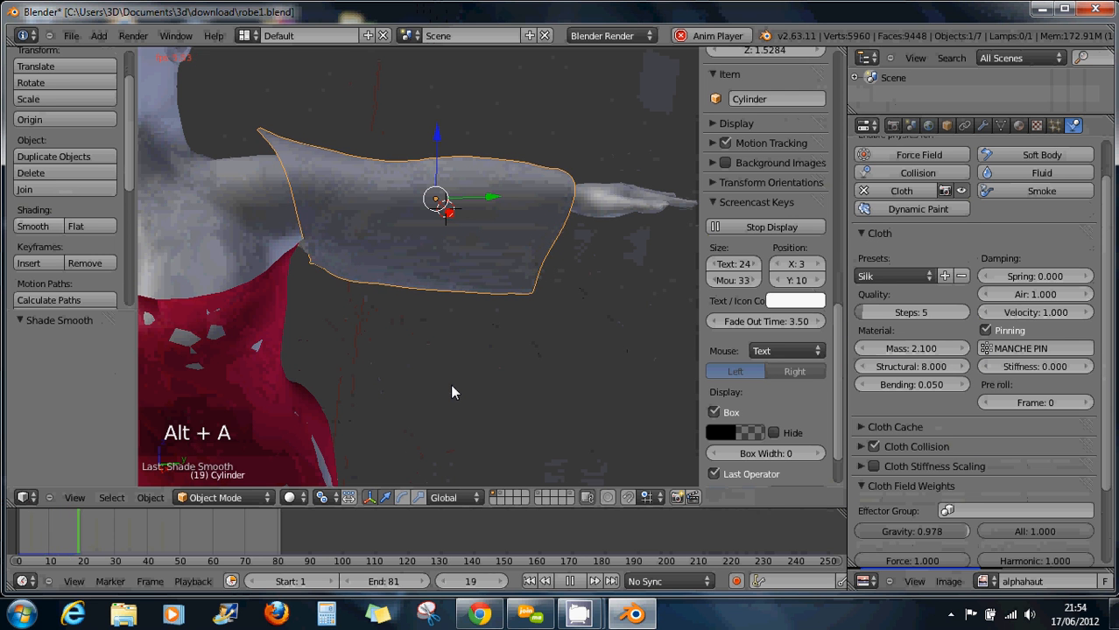
pyautogui.click(269, 532)
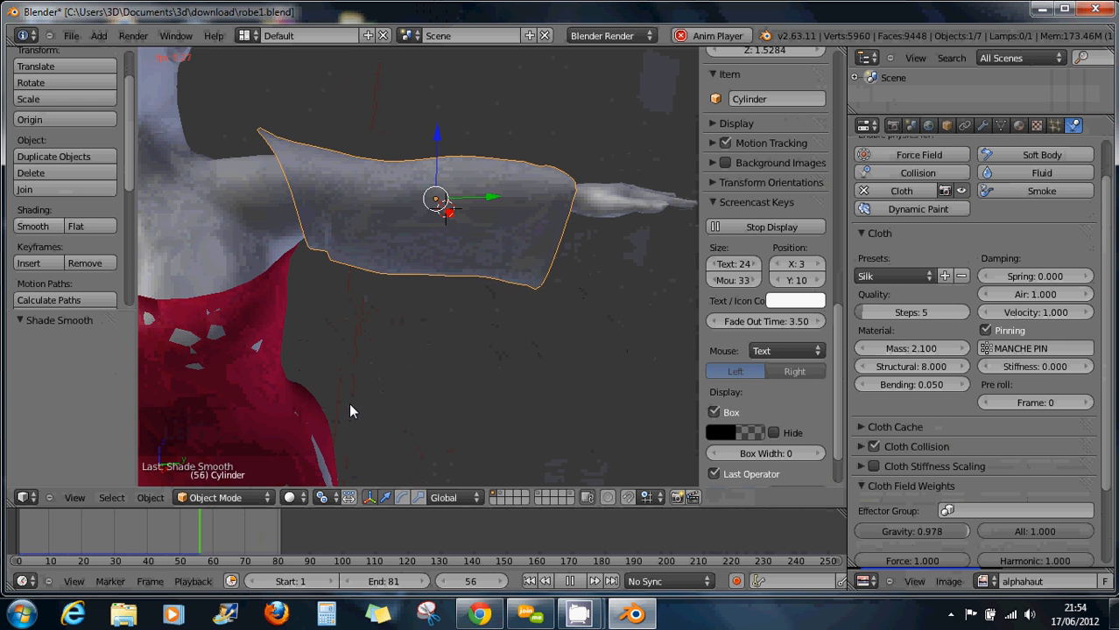
pyautogui.press('Escape')
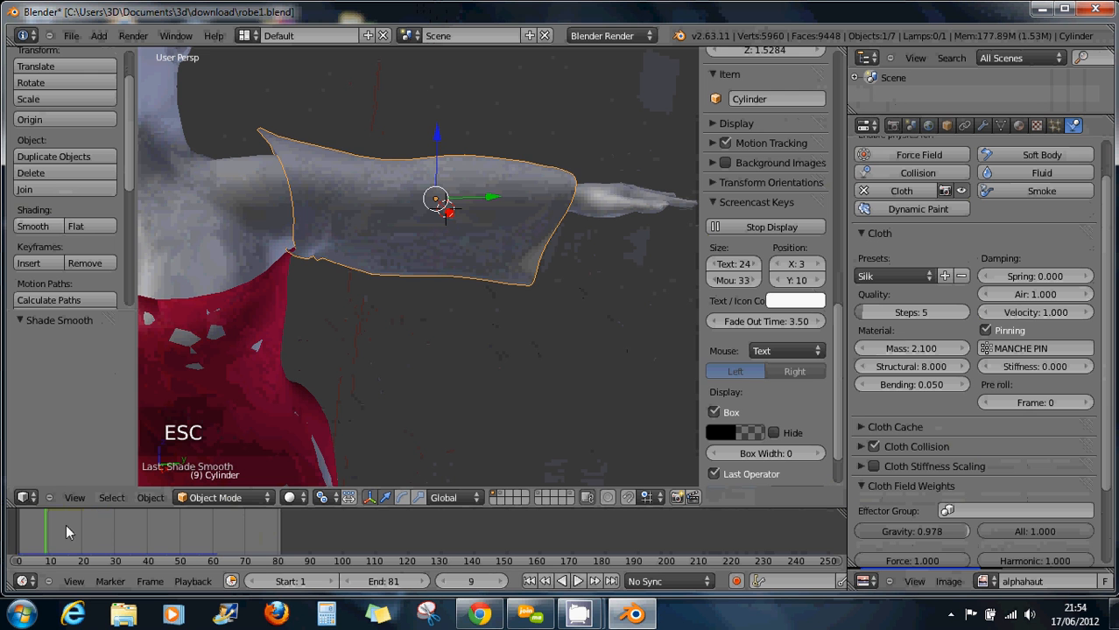
# Compare the sleeve's drape between frames 9 and 14 of the simulation and settle on frame 10
pyautogui.moveTo(48, 525)
pyautogui.mouseDown()
pyautogui.moveTo(170, 552)
pyautogui.moveTo(56, 545)
pyautogui.mouseUp()
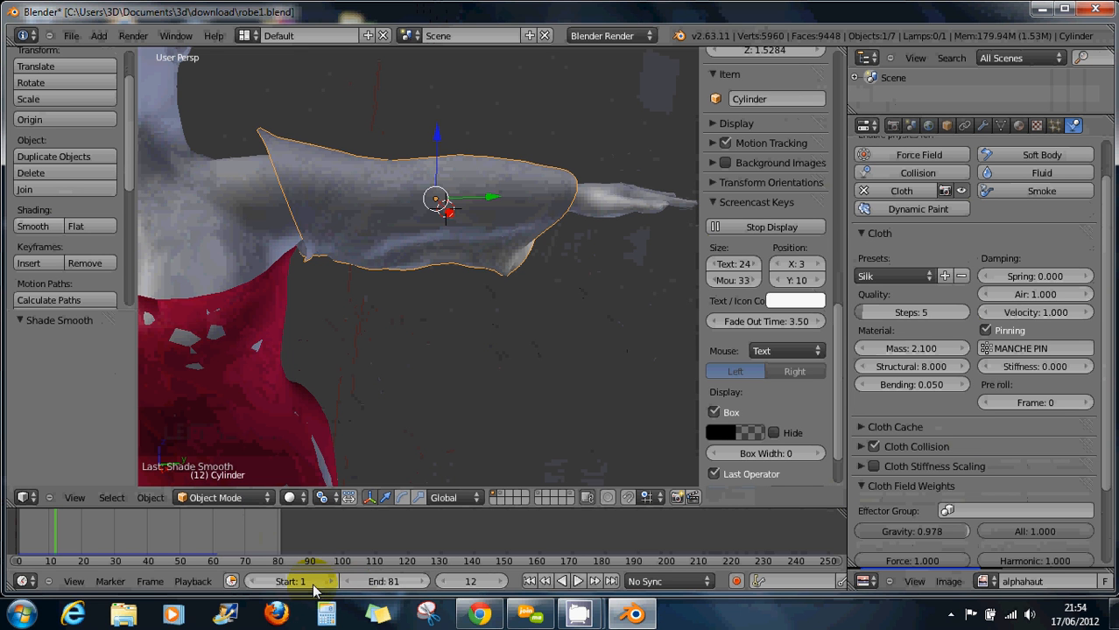
pyautogui.click(500, 583)
pyautogui.click(500, 582)
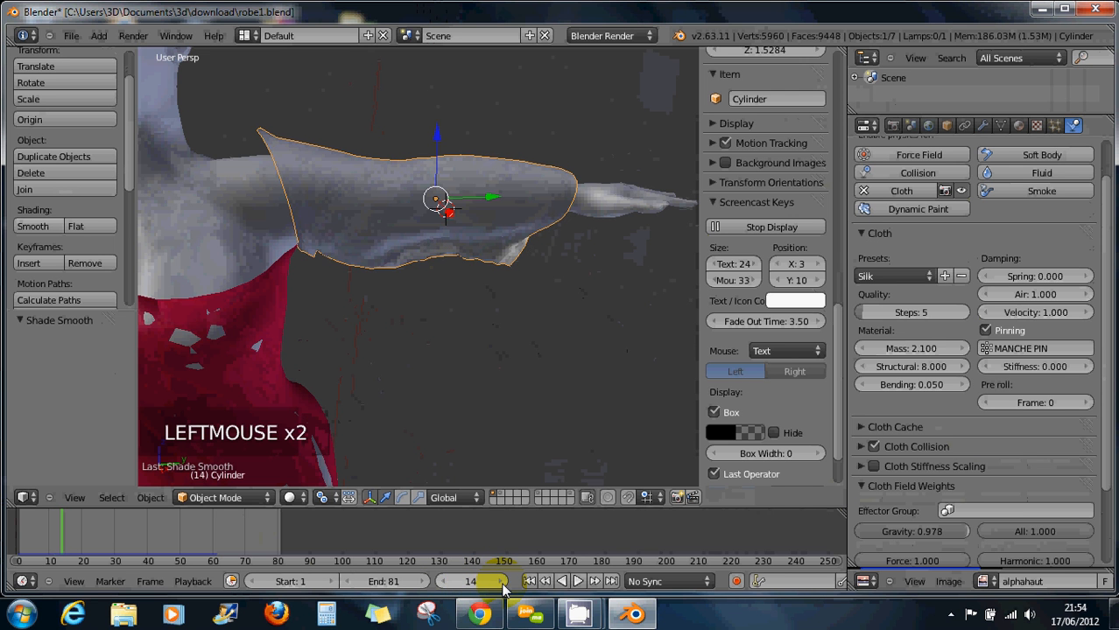
pyautogui.click(500, 582)
pyautogui.click(444, 583)
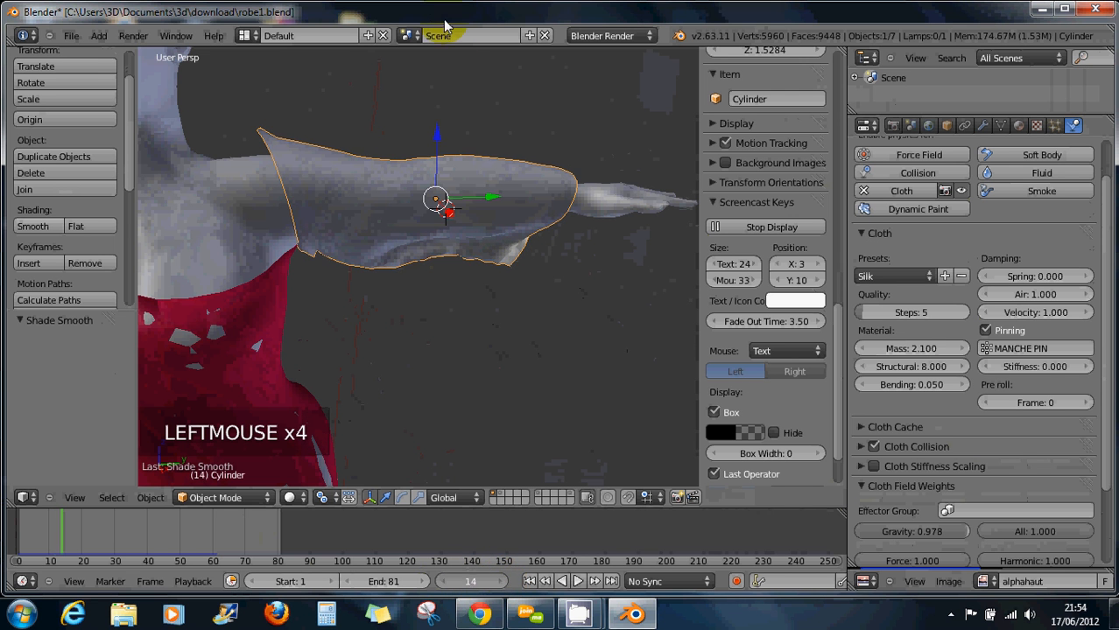
pyautogui.click(444, 582)
pyautogui.click(444, 582)
pyautogui.click(444, 583)
pyautogui.click(444, 583)
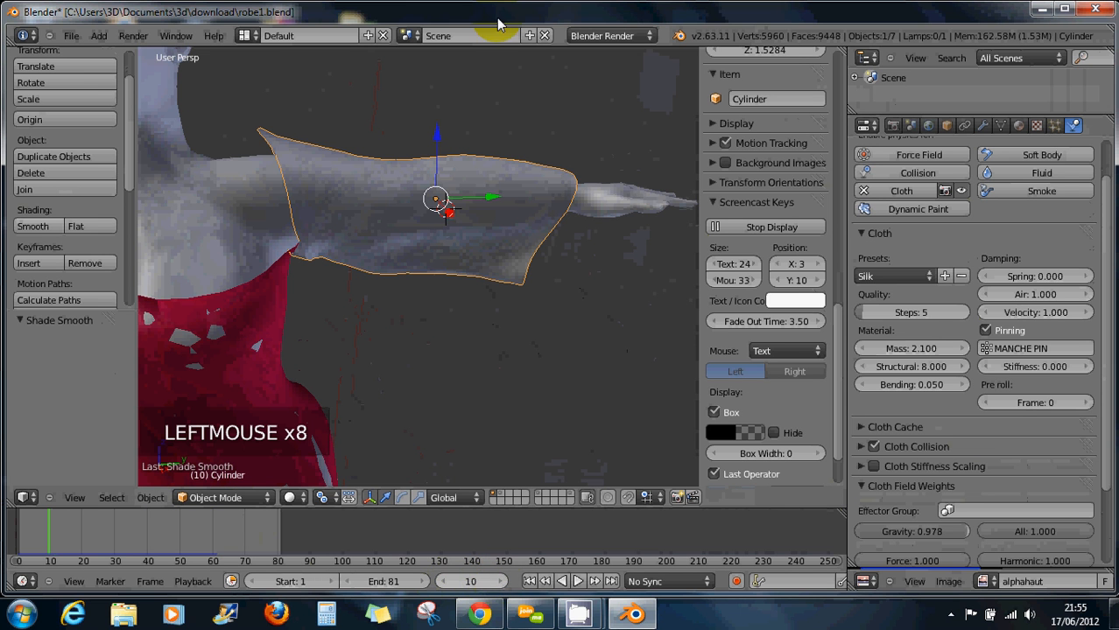
pyautogui.click(498, 582)
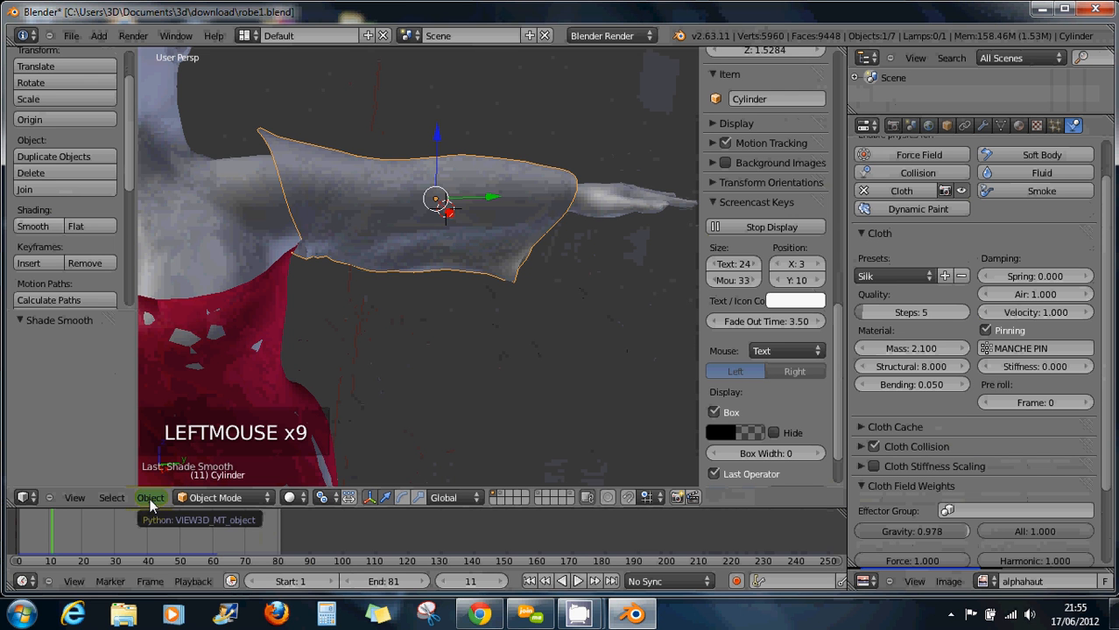
pyautogui.click(443, 582)
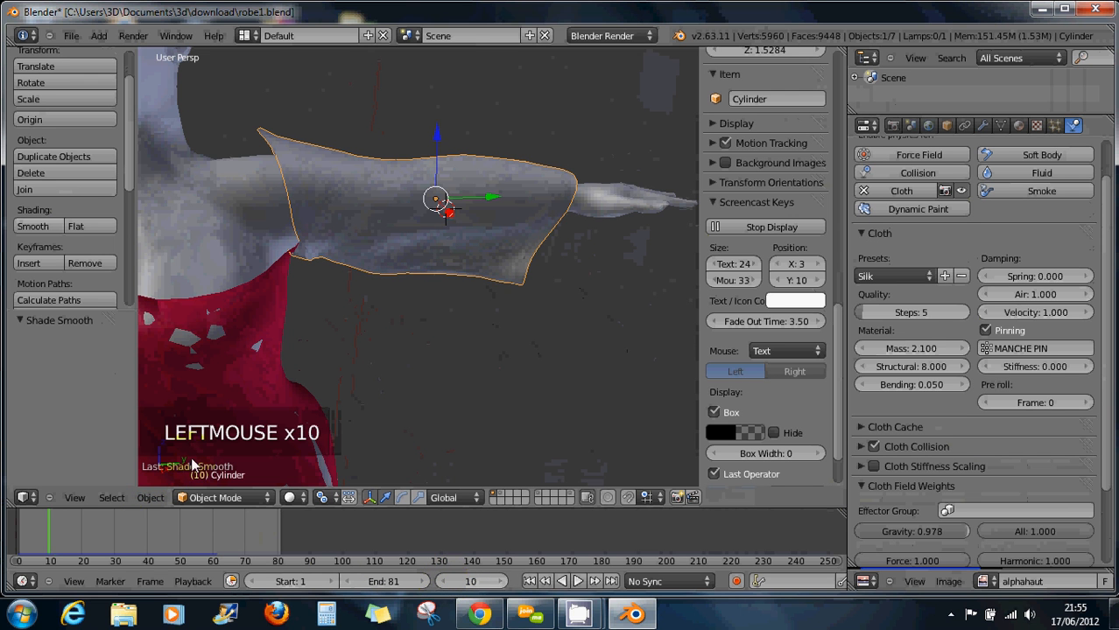
# Convert the draped sleeve to a plain mesh and move it about 0.0088 along the Y axis
pyautogui.click(151, 498)
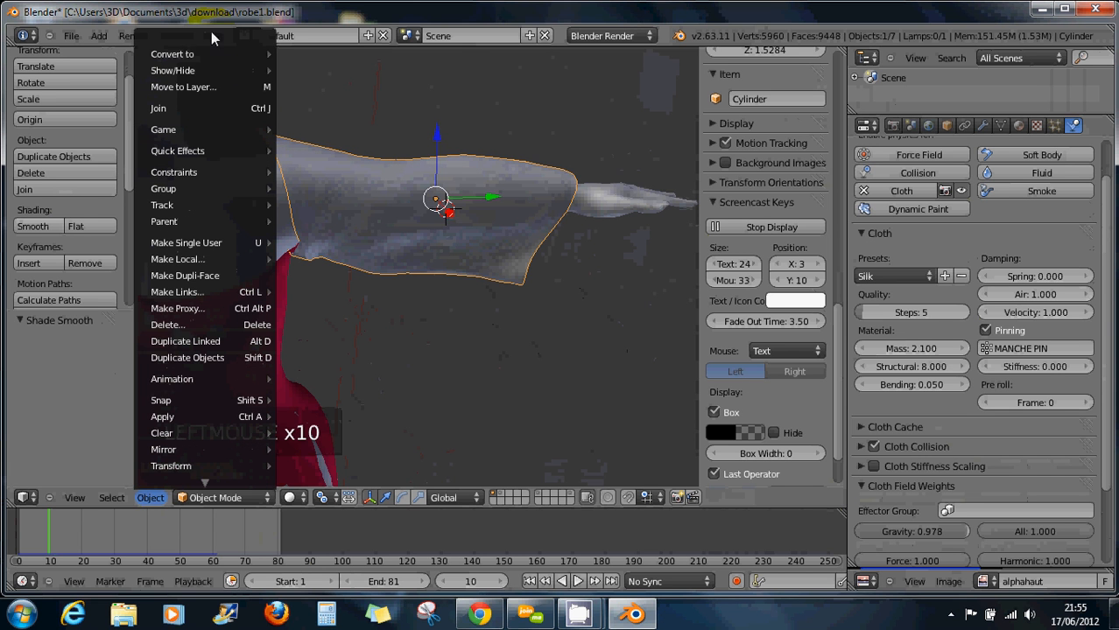
pyautogui.moveTo(209, 54)
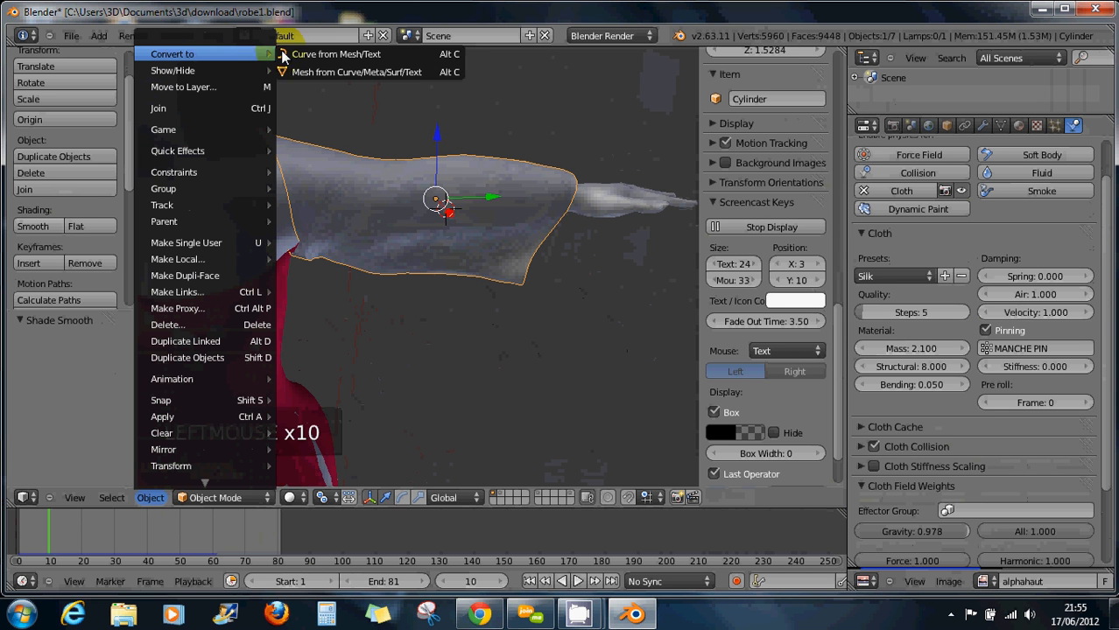
pyautogui.click(423, 71)
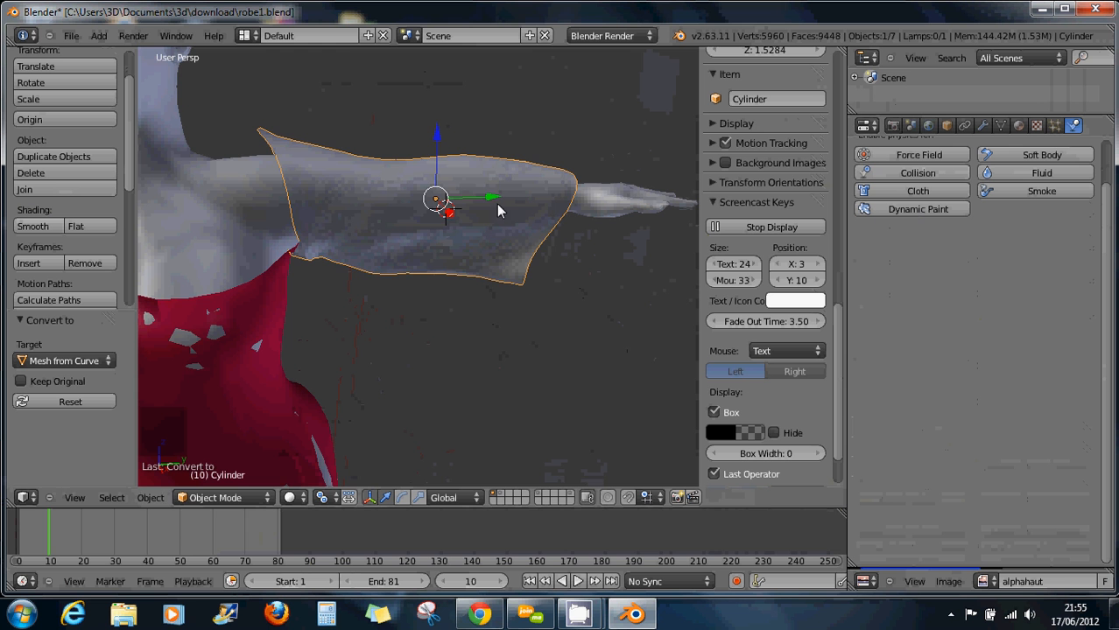
pyautogui.moveTo(490, 199)
pyautogui.mouseDown()
pyautogui.moveTo(545, 200)
pyautogui.moveTo(492, 200)
pyautogui.moveTo(486, 213)
pyautogui.mouseUp()
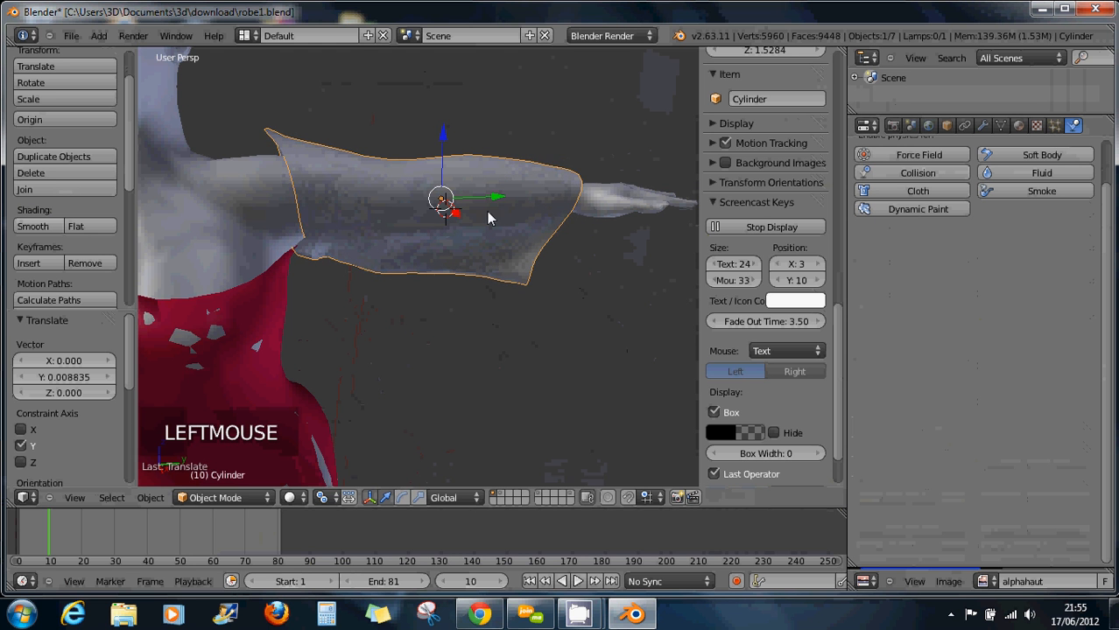
# Examine the converted sleeve's mesh and several of its edges in Edit Mode, and return to Object Mode
pyautogui.click(218, 497)
pyautogui.click(215, 465)
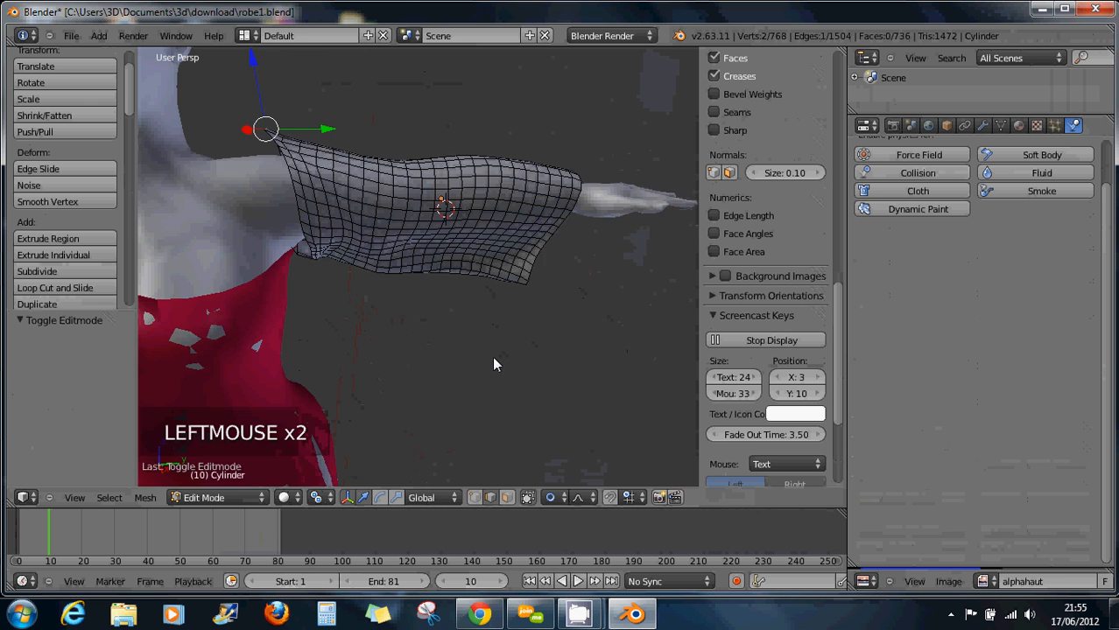
pyautogui.moveTo(494, 364); pyautogui.dragTo(475, 324, button='middle')
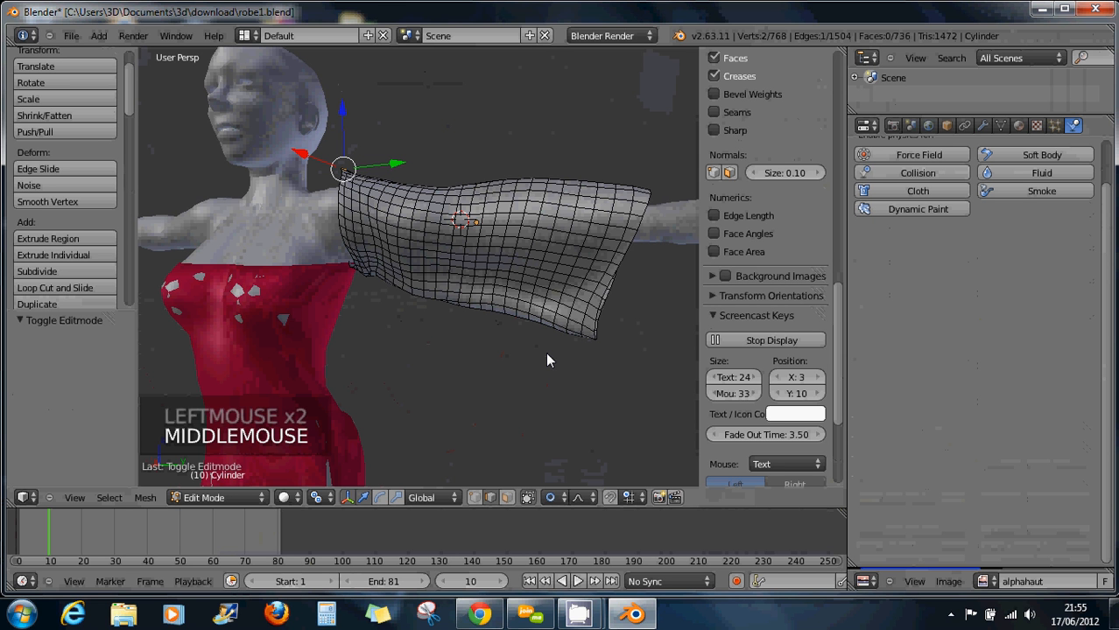
pyautogui.moveTo(435, 310); pyautogui.dragTo(381, 260, button='middle')
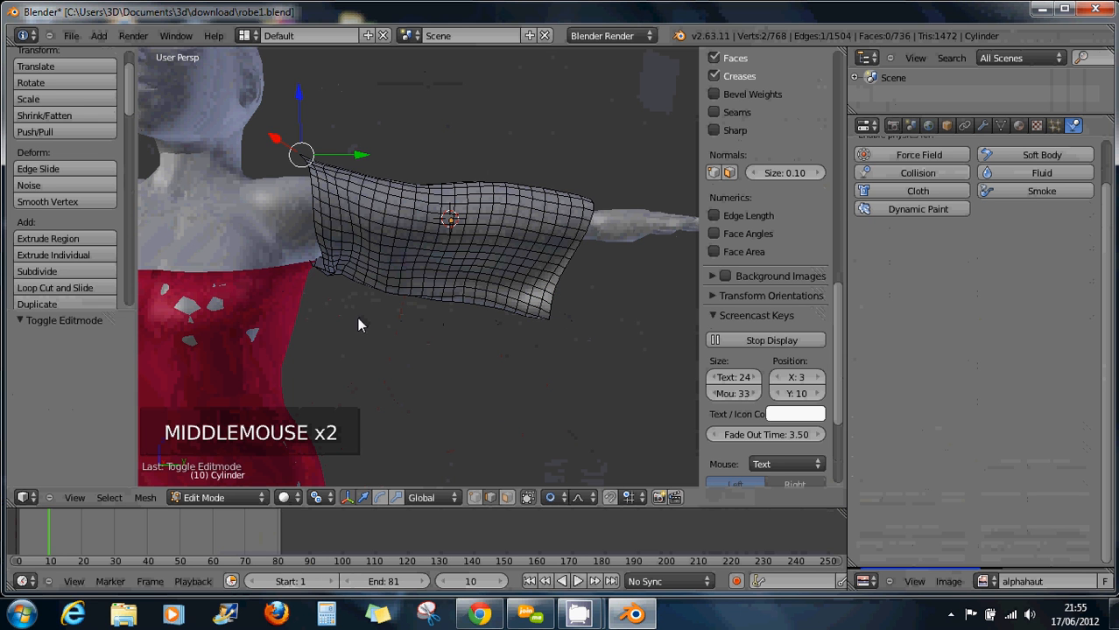
pyautogui.moveTo(330, 275); pyautogui.dragTo(535, 311, button='middle')
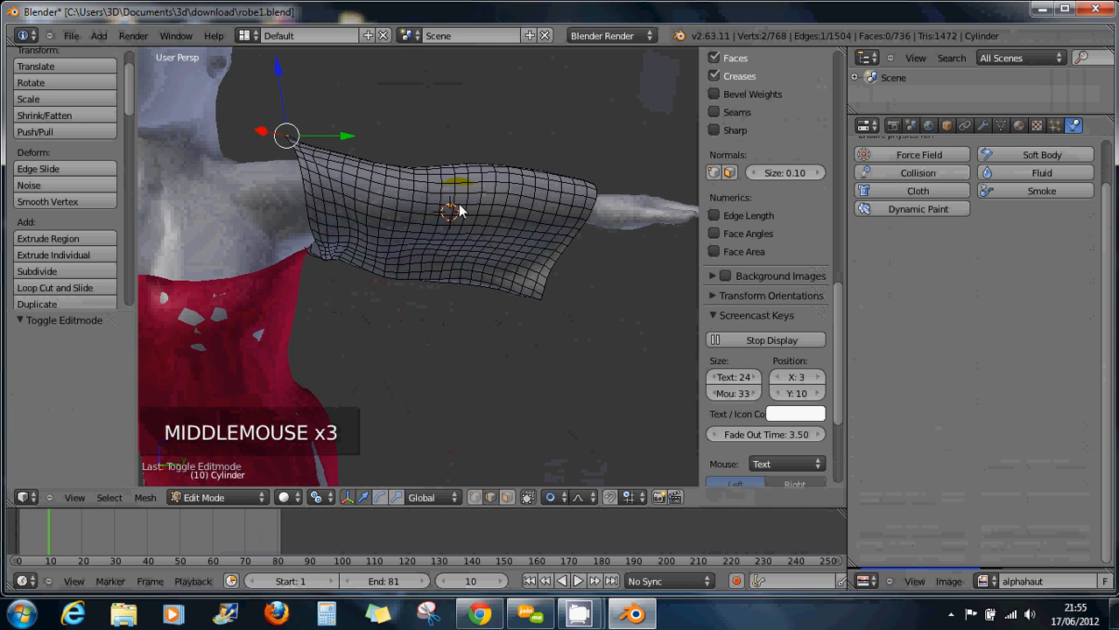
pyautogui.moveTo(459, 212); pyautogui.dragTo(445, 200, button='middle')
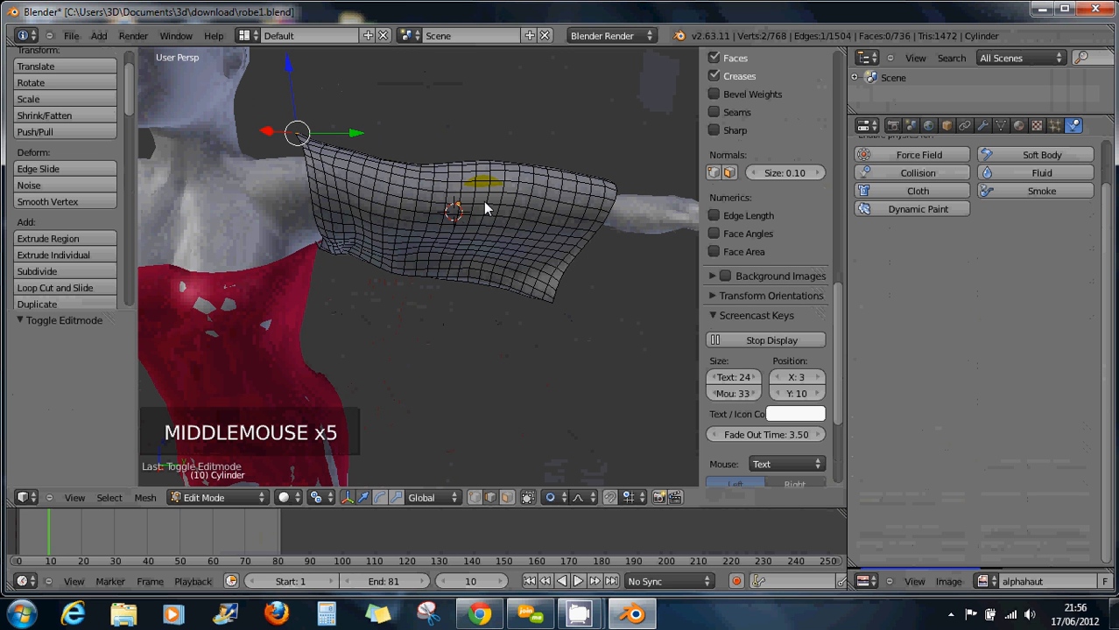
pyautogui.rightClick(548, 289)
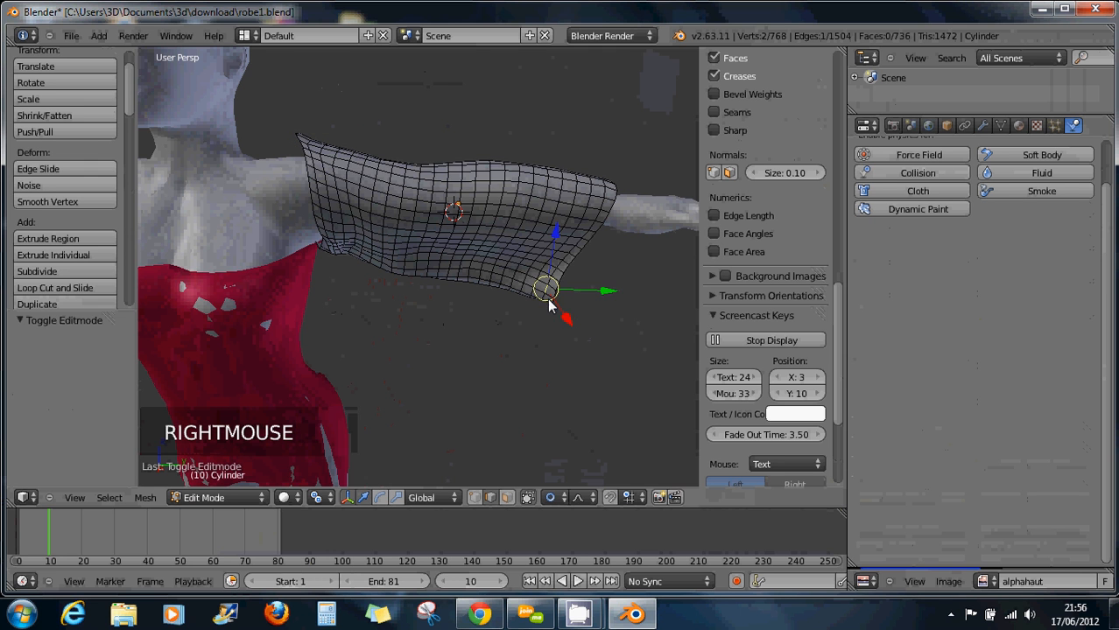
pyautogui.rightClick(451, 171)
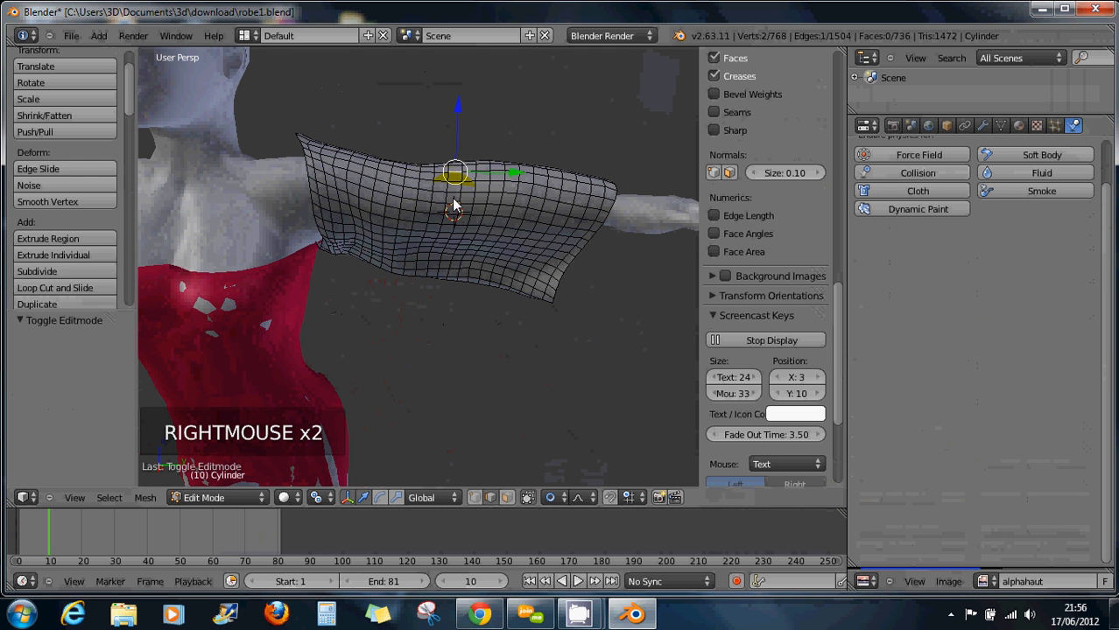
pyautogui.rightClick(427, 173)
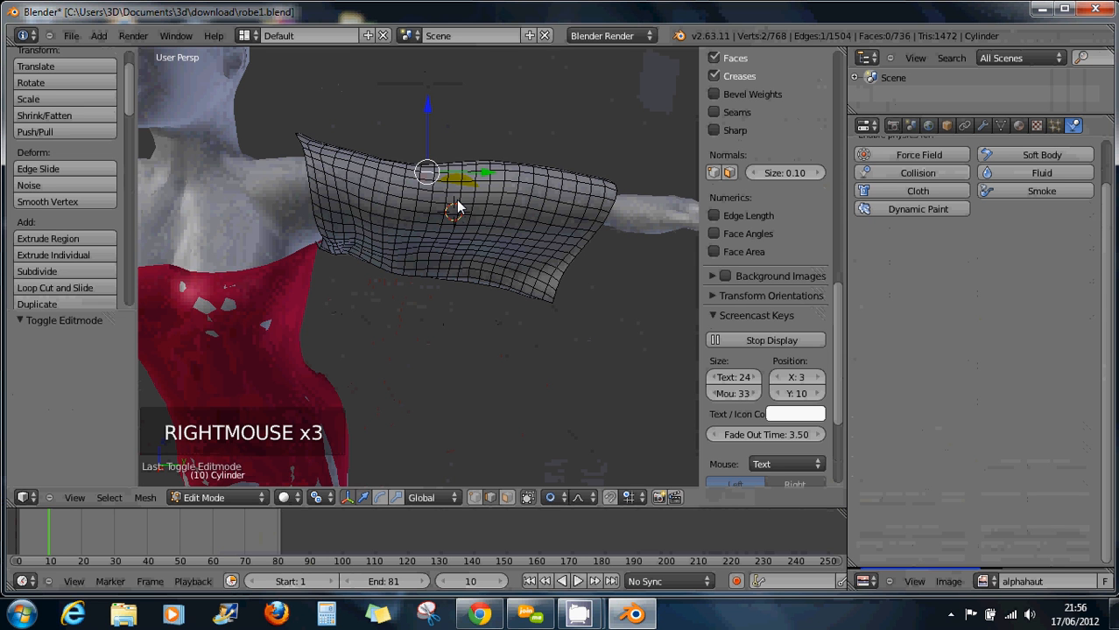
pyautogui.click(216, 499)
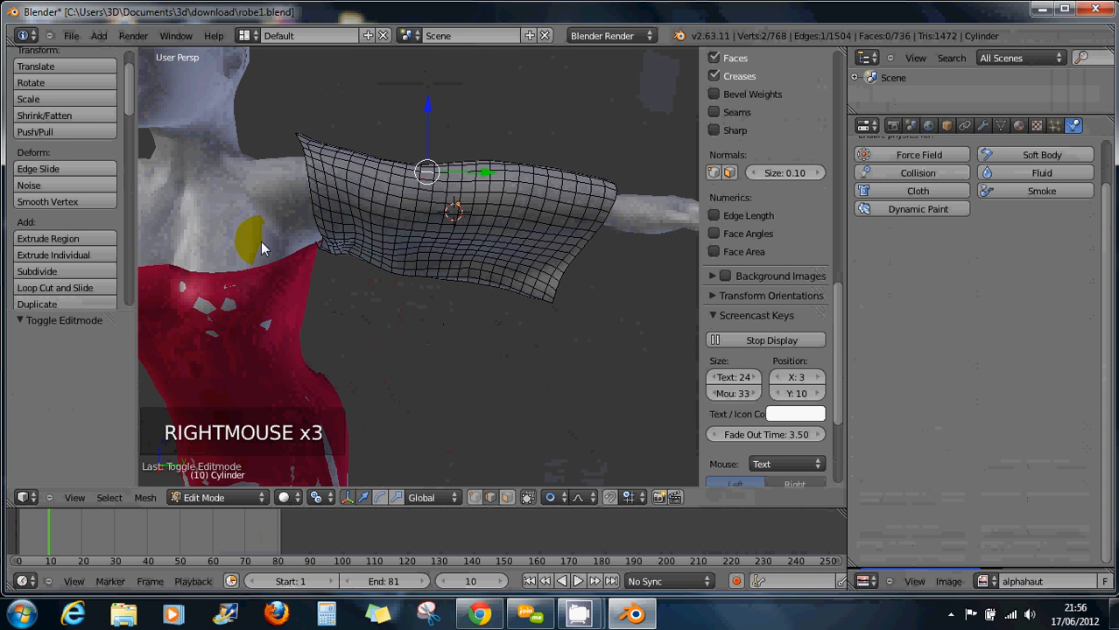
pyautogui.click(217, 498)
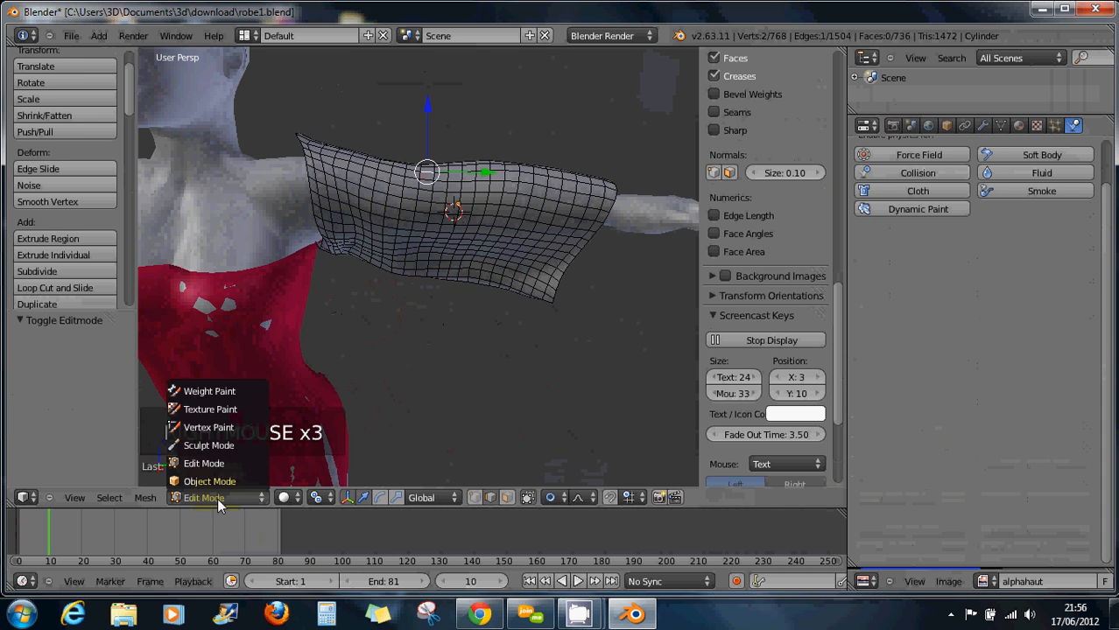
pyautogui.click(210, 481)
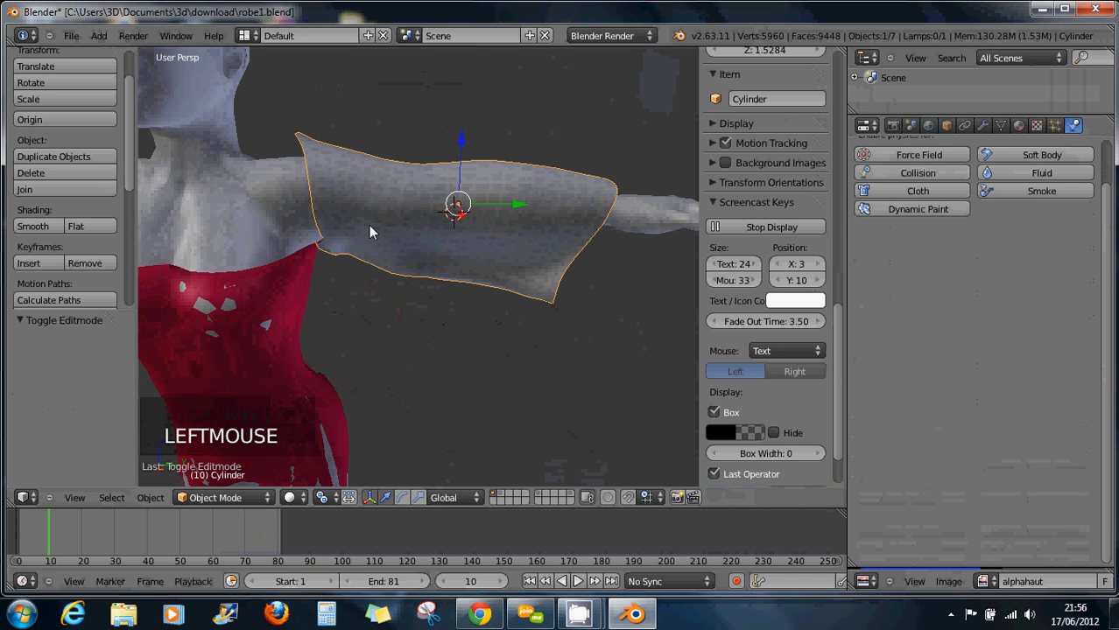
# Remove the Collision physics from the avatar's upperBody.001 object and add it again
pyautogui.rightClick(260, 219)
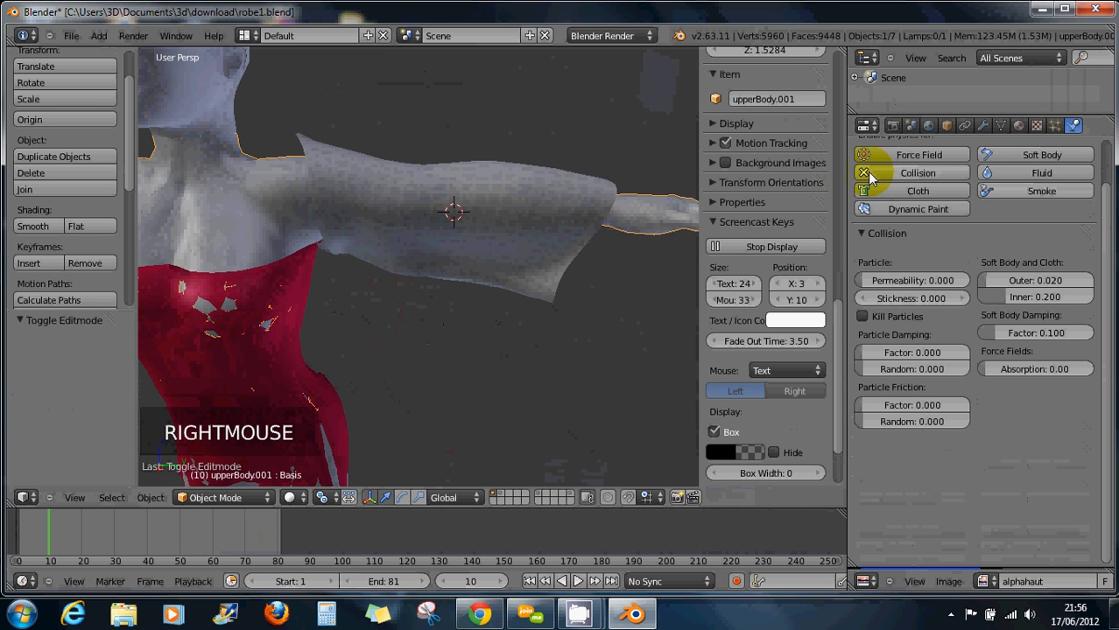
pyautogui.click(897, 177)
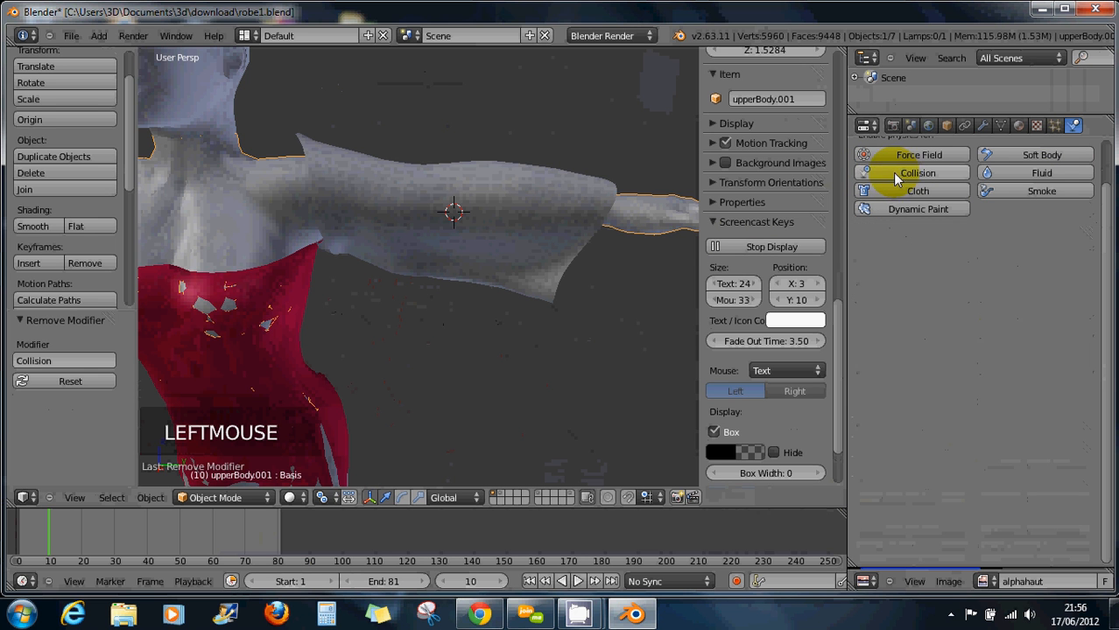
pyautogui.click(898, 175)
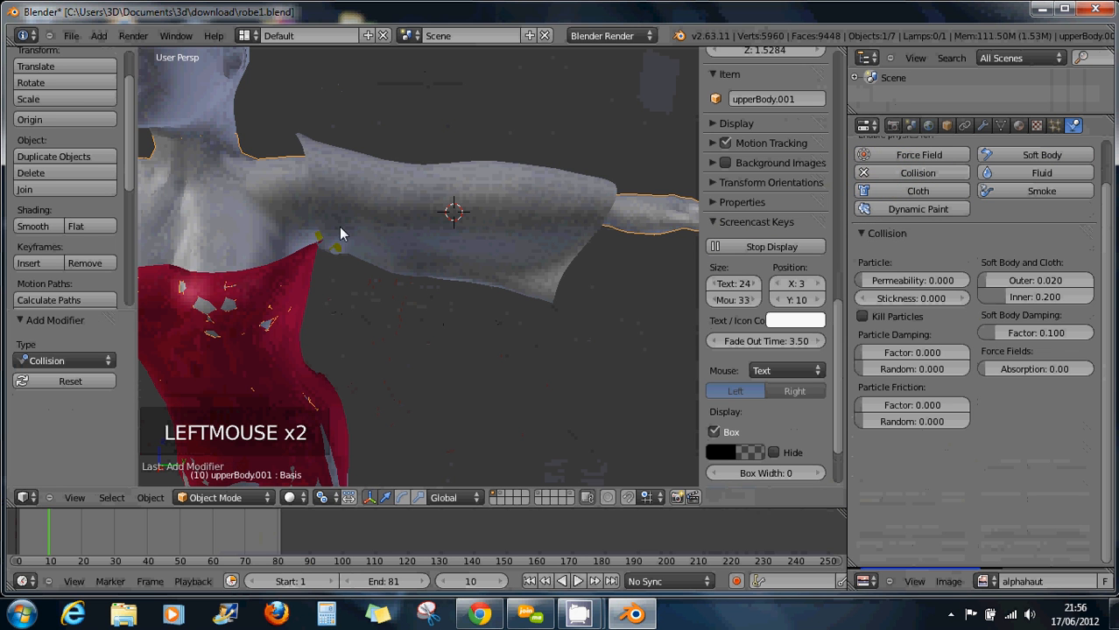
pyautogui.scroll(-2, 309, 231)
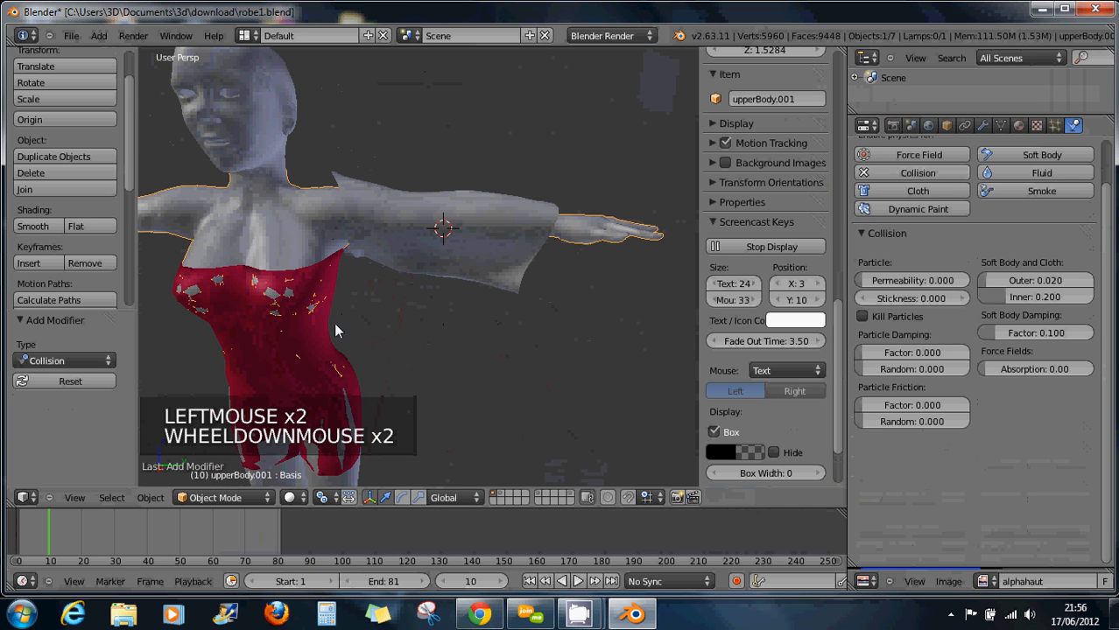
# Add Collision physics to the avatar's lower-body object upperBody, and reselect upperBody.001
pyautogui.keyDown('shift'); pyautogui.moveTo(328, 315); pyautogui.dragTo(383, 295, button='middle'); pyautogui.keyUp('shift')
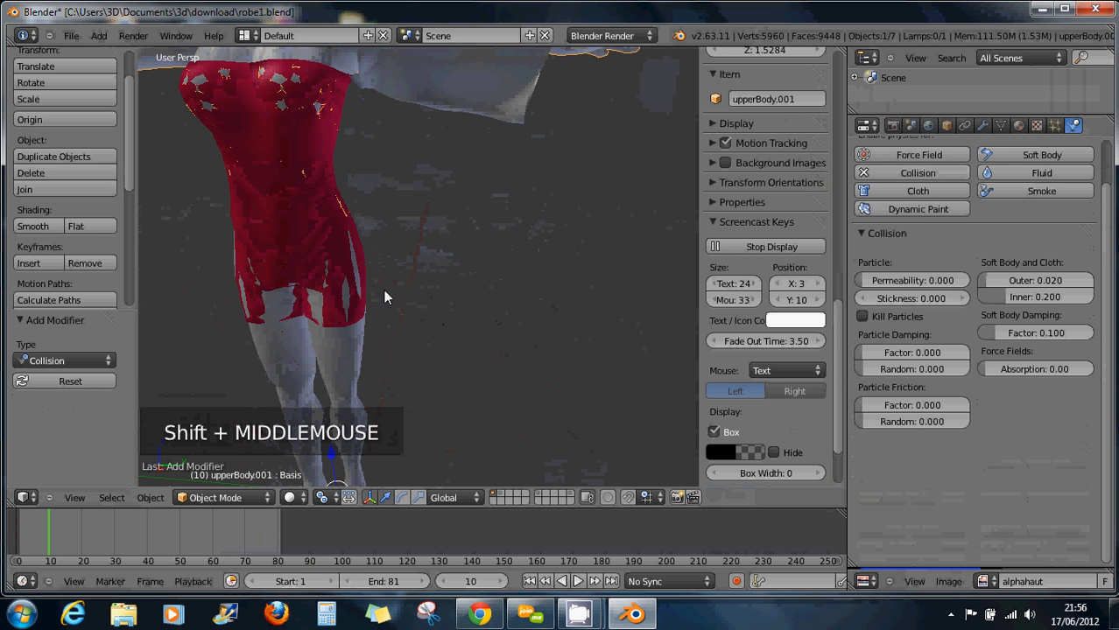
pyautogui.rightClick(347, 375)
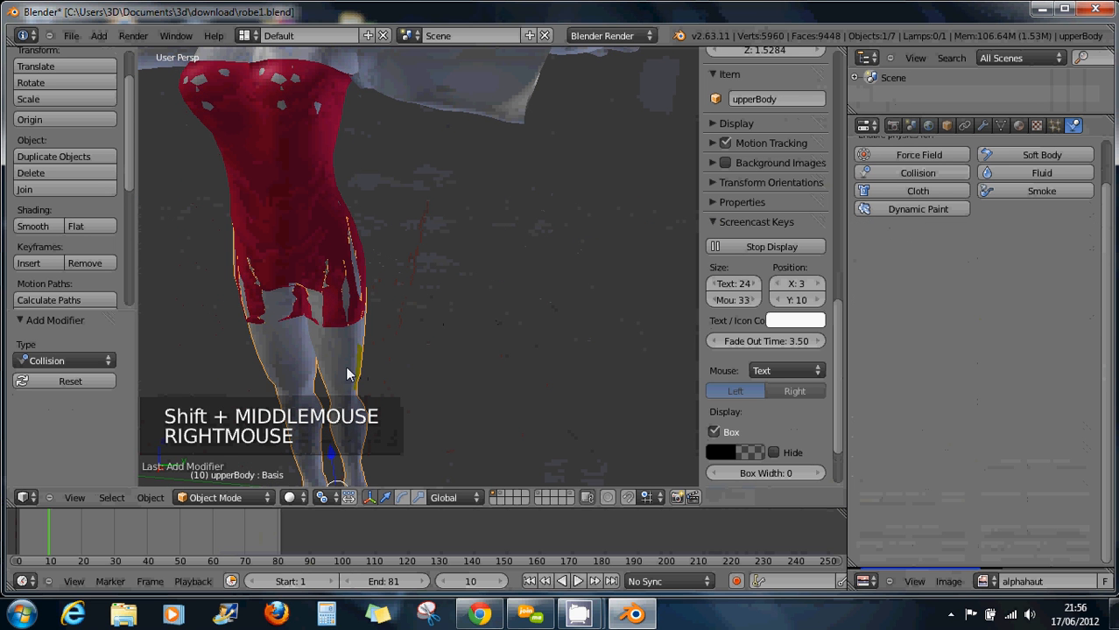
pyautogui.click(917, 173)
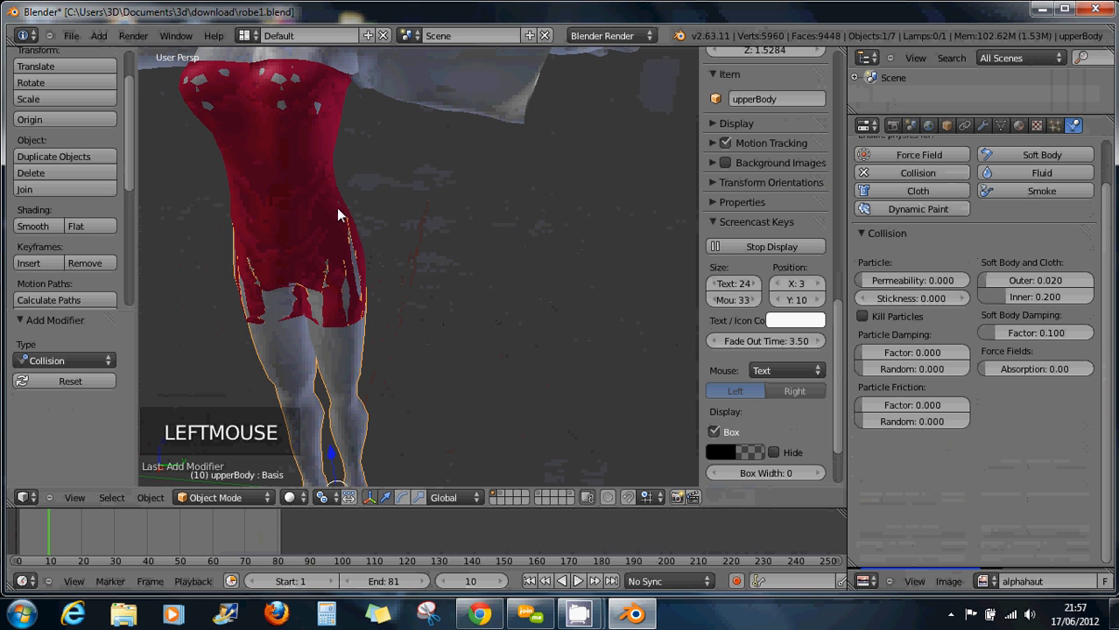
pyautogui.keyDown('shift'); pyautogui.moveTo(338, 215); pyautogui.dragTo(330, 312, button='middle'); pyautogui.keyUp('shift')
pyautogui.rightClick(316, 201)
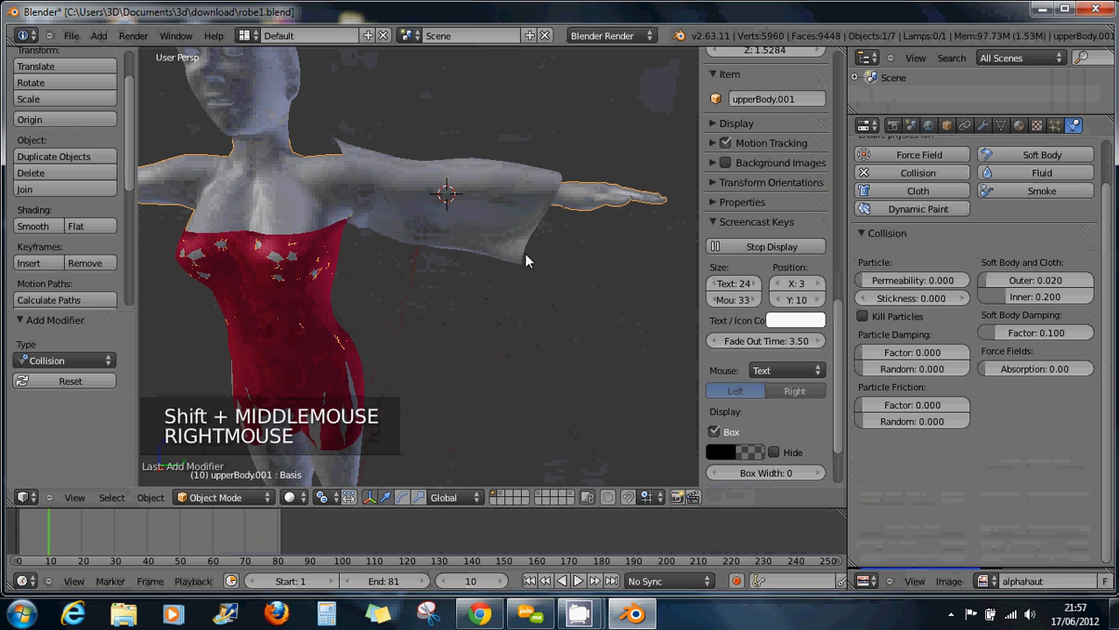
pyautogui.moveTo(555, 238); pyautogui.dragTo(421, 371, button='middle')
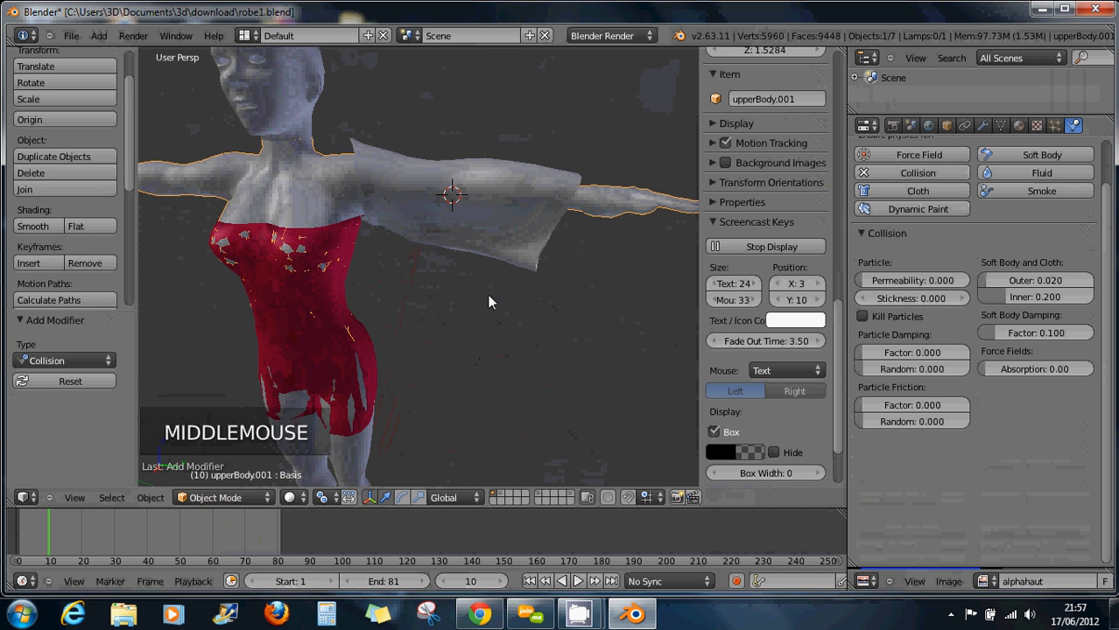
pyautogui.moveTo(492, 302); pyautogui.dragTo(623, 300, button='middle')
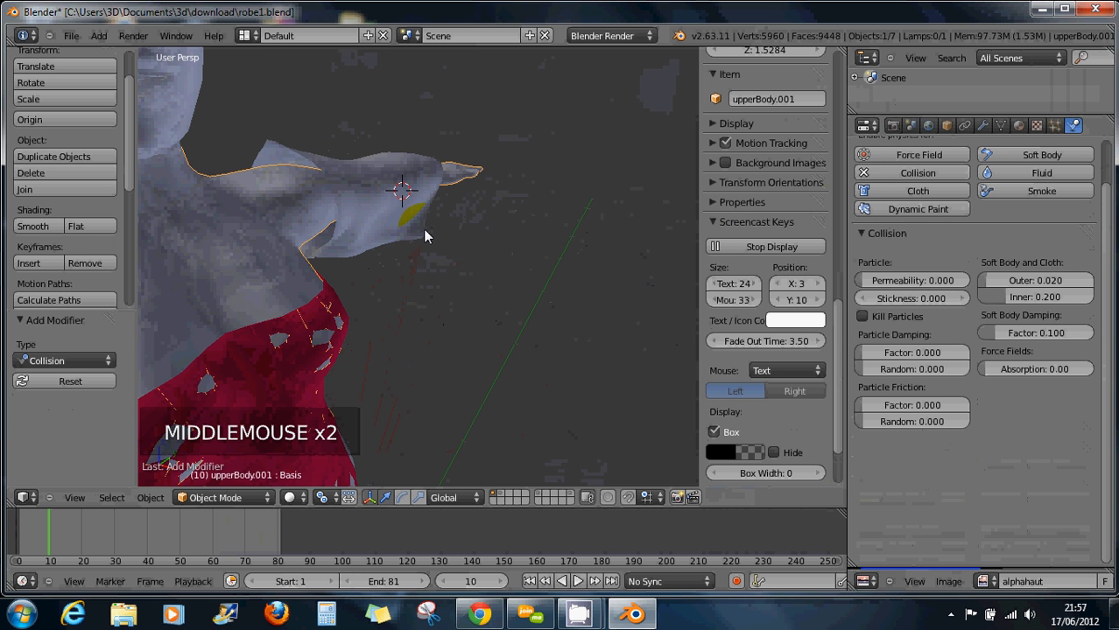
pyautogui.moveTo(421, 236); pyautogui.dragTo(181, 245, button='middle')
pyautogui.moveTo(415, 211); pyautogui.dragTo(517, 226, button='middle')
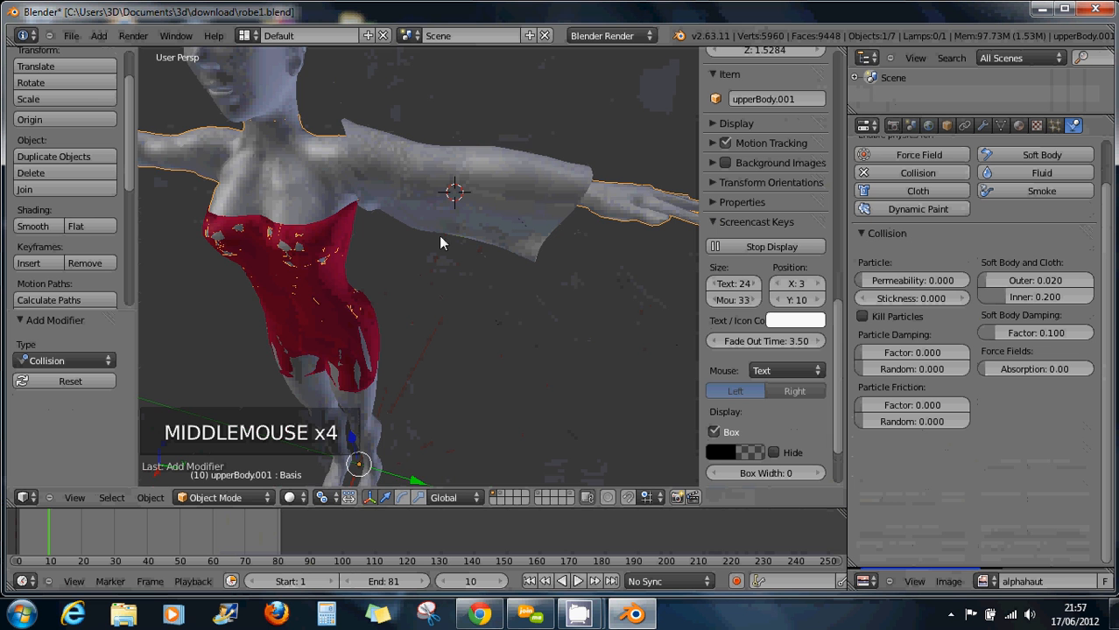
pyautogui.moveTo(440, 243); pyautogui.dragTo(435, 208, button='middle')
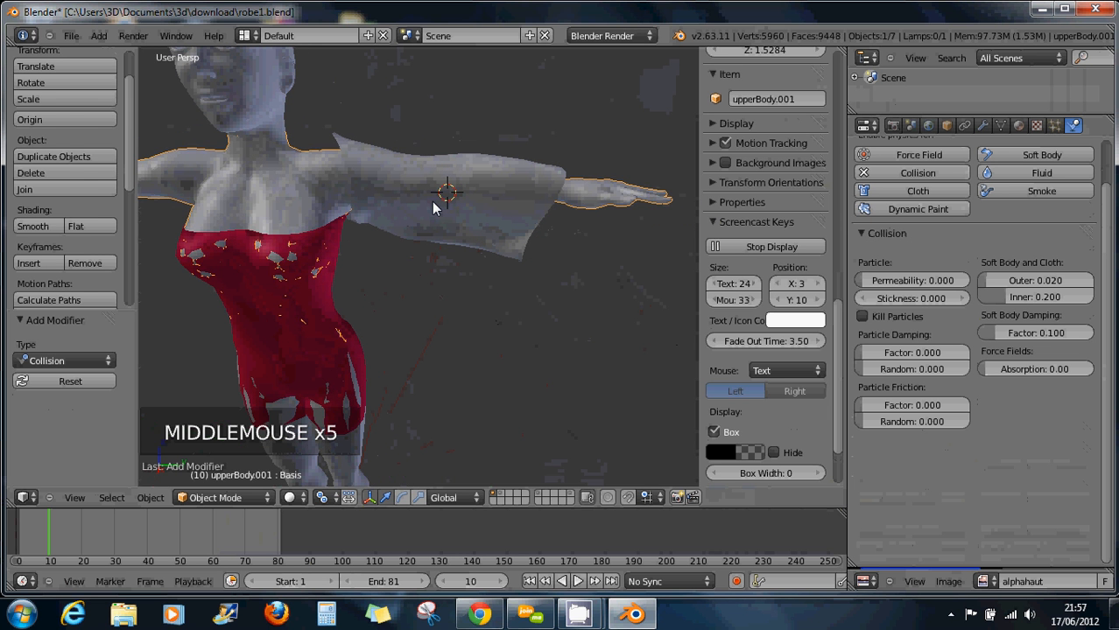
pyautogui.press('Tab')
pyautogui.rightClick(434, 206)
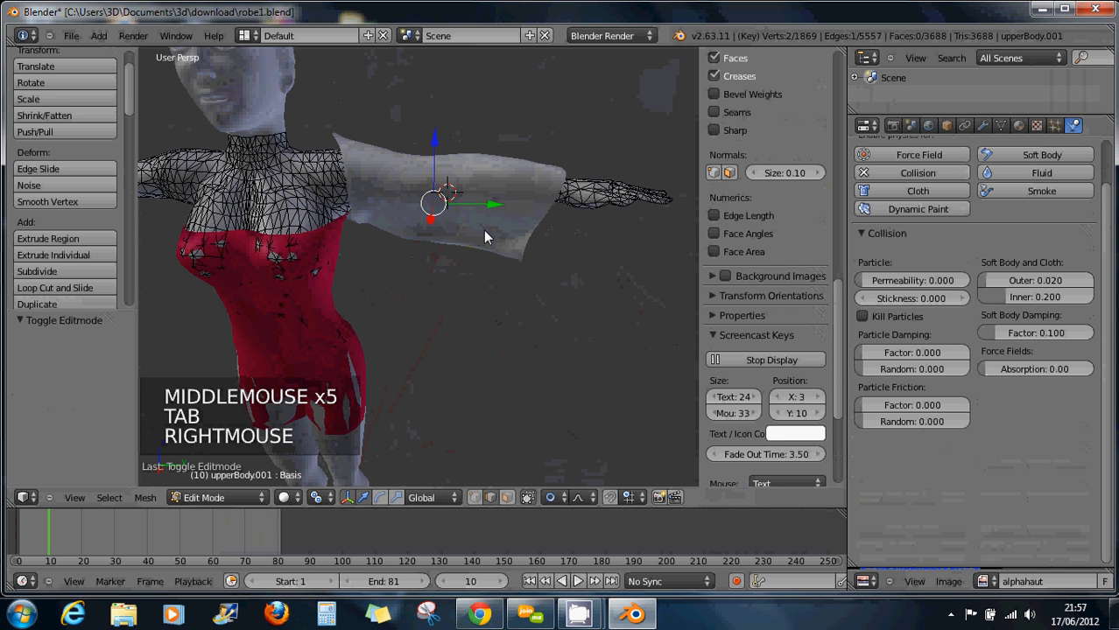
pyautogui.rightClick(483, 231)
pyautogui.press('Tab')
pyautogui.press('Tab')
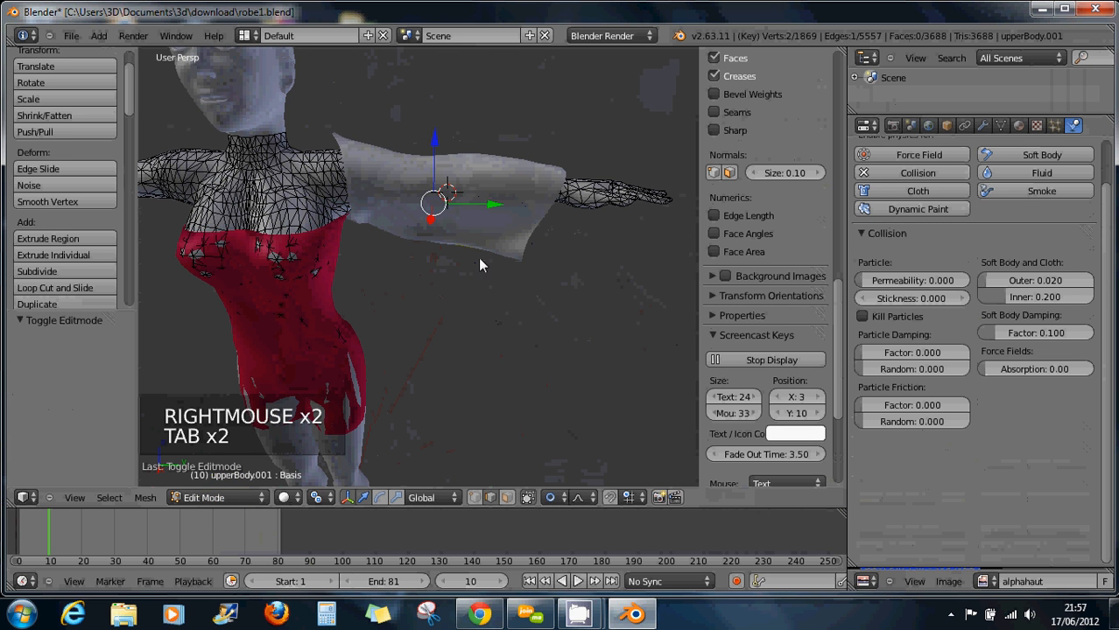
pyautogui.click(232, 497)
pyautogui.click(228, 482)
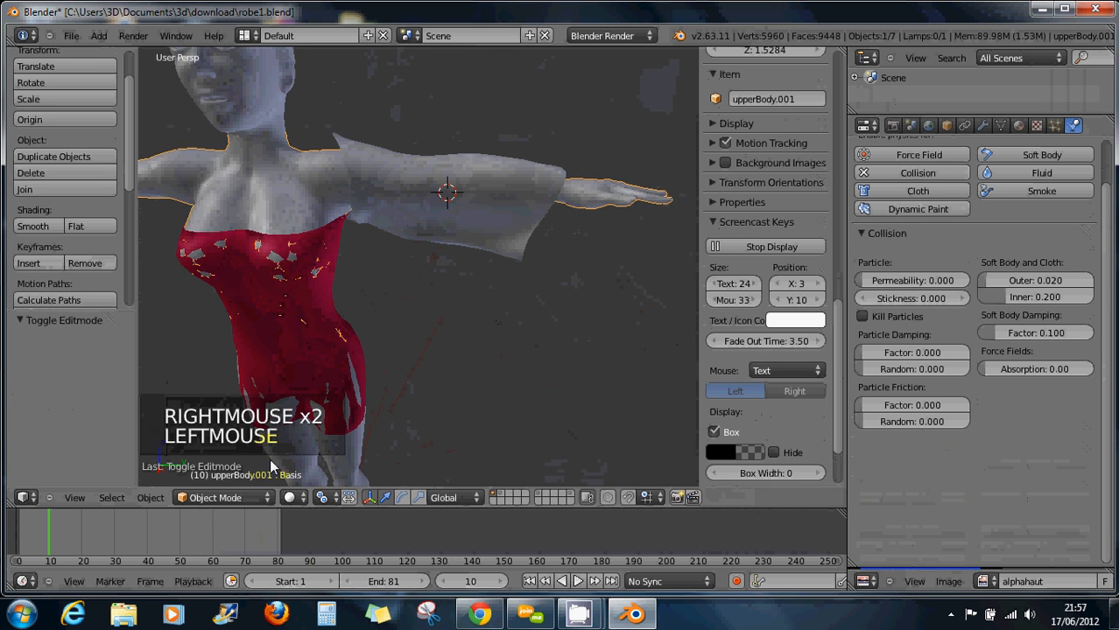
# In the sleeve's Edit Mode, pull a hem edge near the wrist downward and a mid-hem edge about 0.081 down along Z
pyautogui.rightClick(500, 220)
pyautogui.moveTo(514, 238); pyautogui.dragTo(506, 278, button='middle')
pyautogui.press('Tab')
pyautogui.rightClick(560, 289)
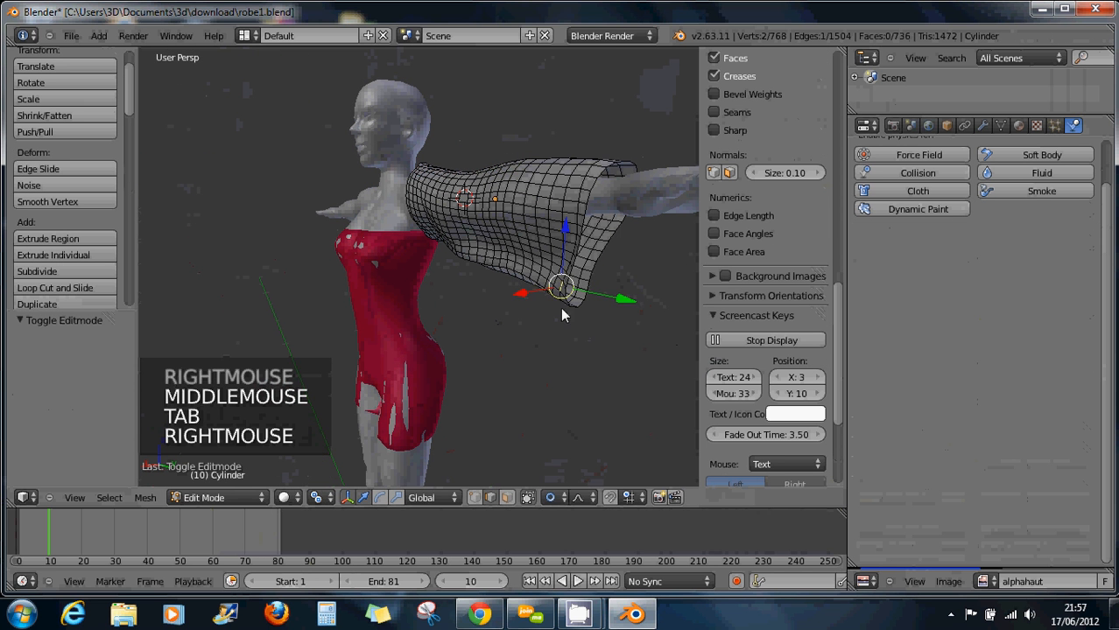
pyautogui.moveTo(559, 293); pyautogui.dragTo(535, 358)
pyautogui.rightClick(454, 263)
pyautogui.moveTo(455, 266); pyautogui.dragTo(451, 298)
# Examine the reshaped sleeve hem from several angles and select the edge at its outer lower tip
pyautogui.moveTo(482, 324); pyautogui.dragTo(607, 331, button='middle')
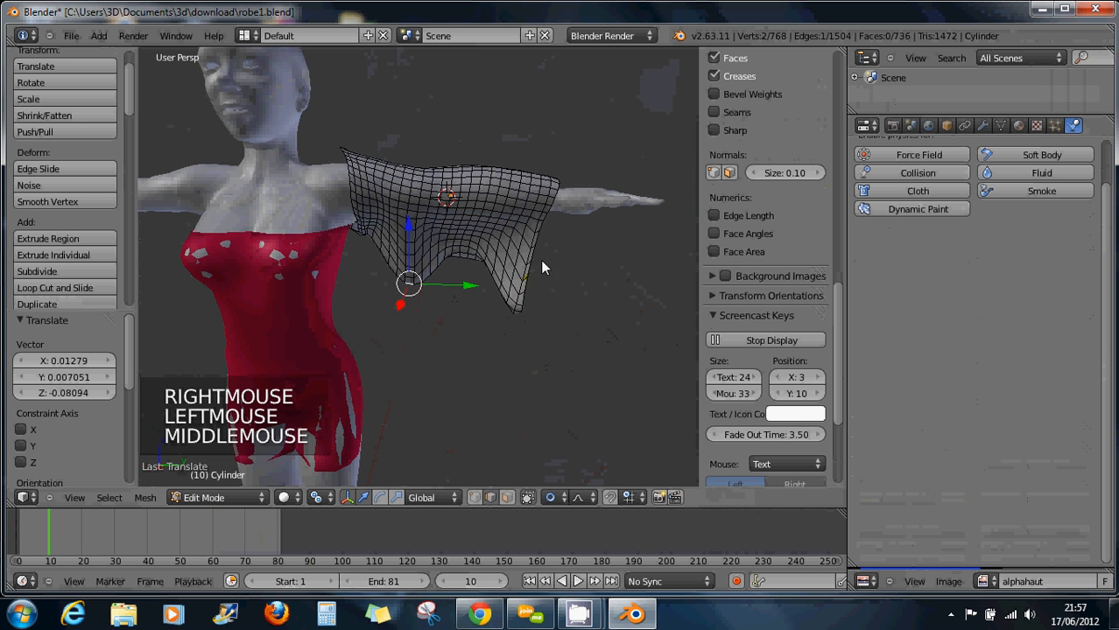
pyautogui.moveTo(541, 267); pyautogui.dragTo(517, 278, button='middle')
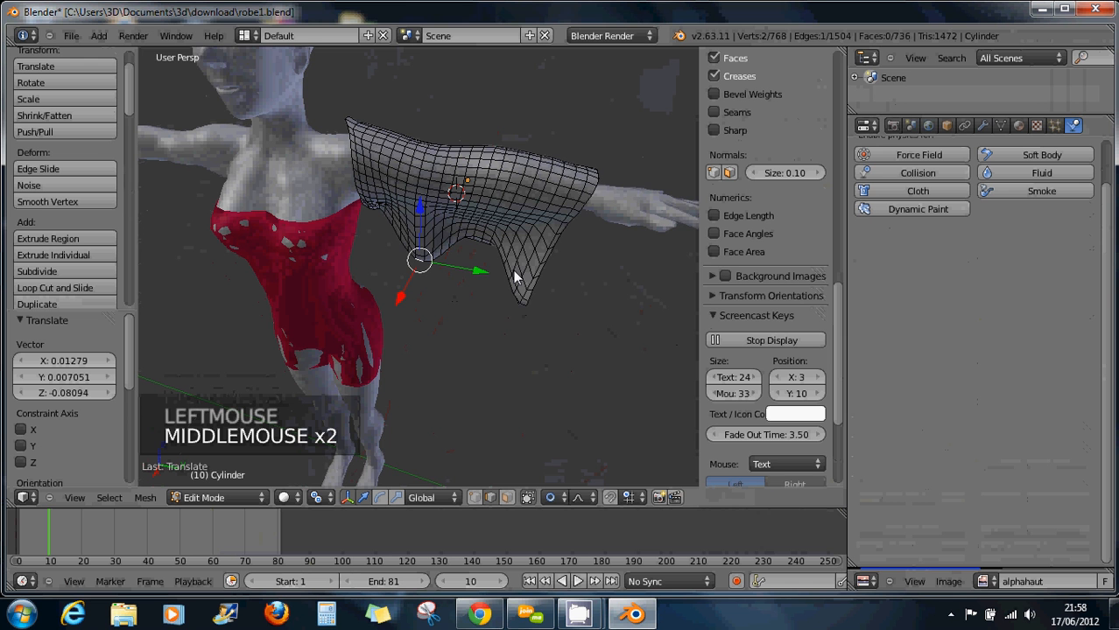
pyautogui.moveTo(498, 243); pyautogui.dragTo(483, 275, button='middle')
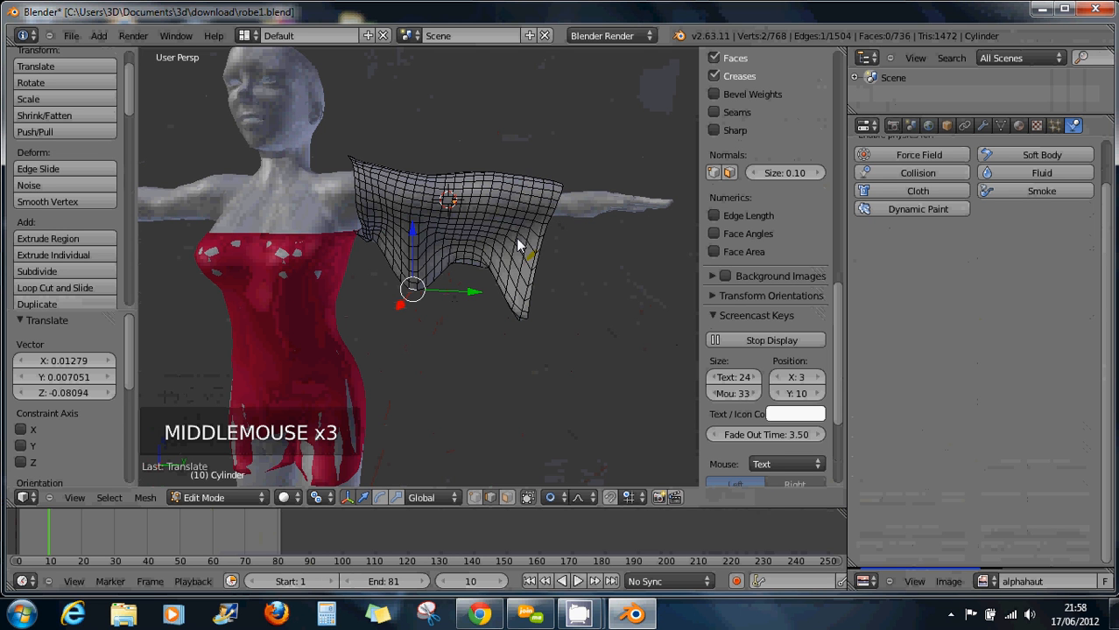
pyautogui.scroll(1, 530, 340)
pyautogui.rightClick(531, 337)
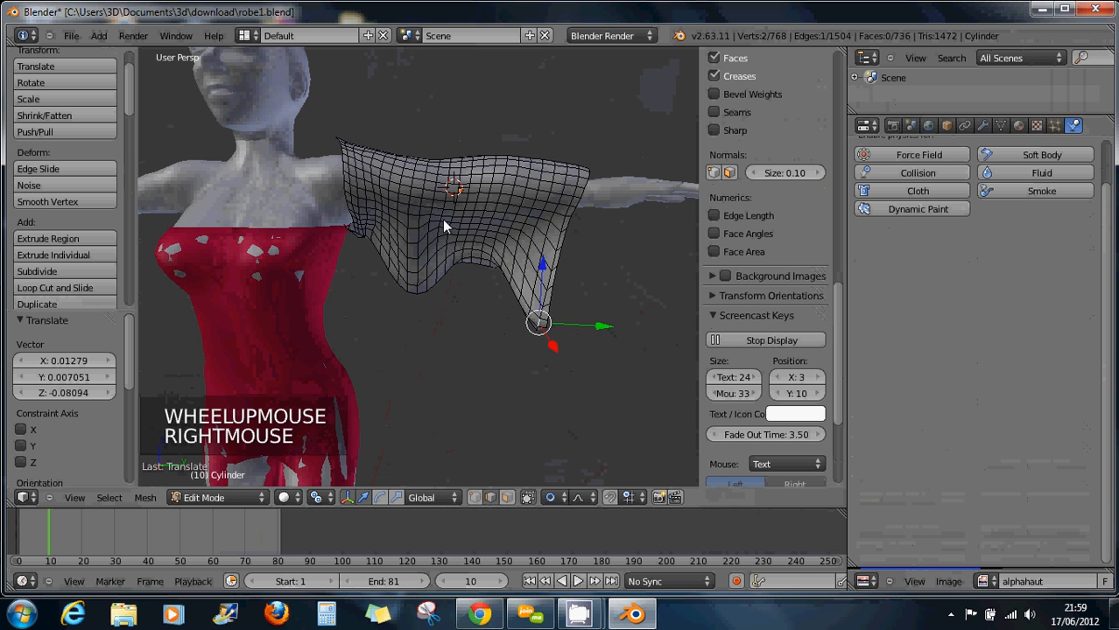
pyautogui.moveTo(471, 258); pyautogui.dragTo(471, 305, button='middle')
pyautogui.scroll(-2, 500, 273)
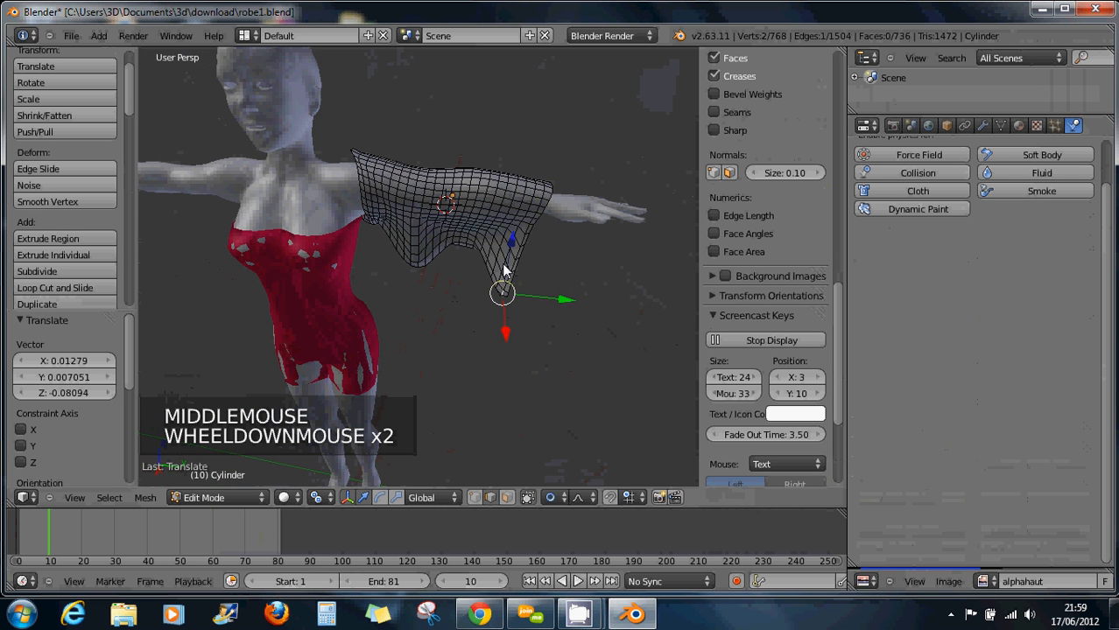
pyautogui.moveTo(502, 292); pyautogui.dragTo(399, 245, button='middle')
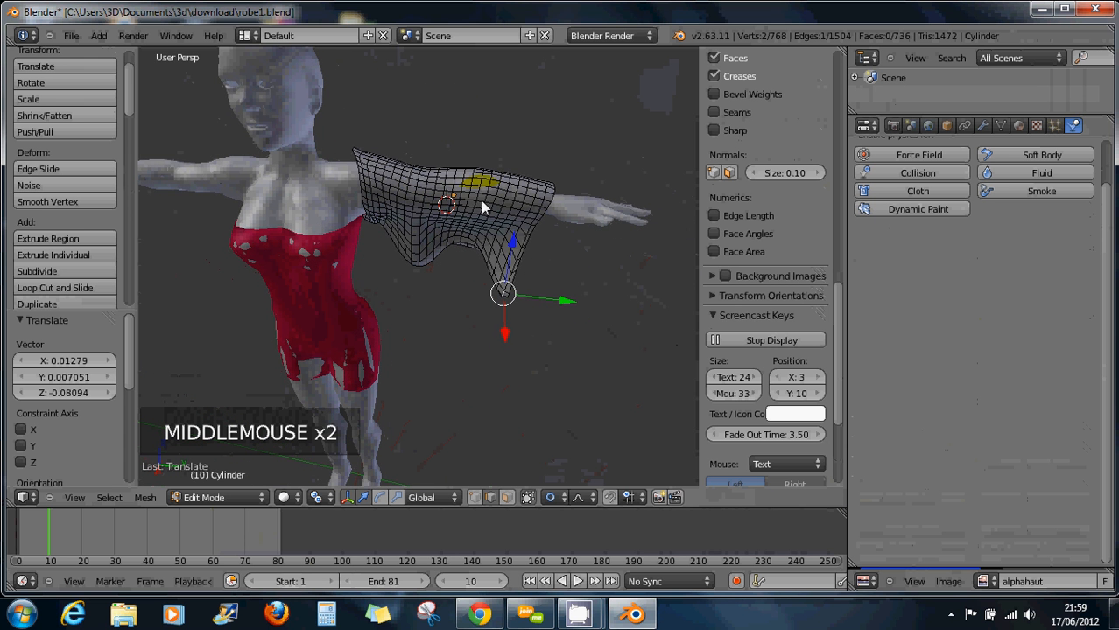
pyautogui.moveTo(483, 202); pyautogui.dragTo(489, 198, button='middle')
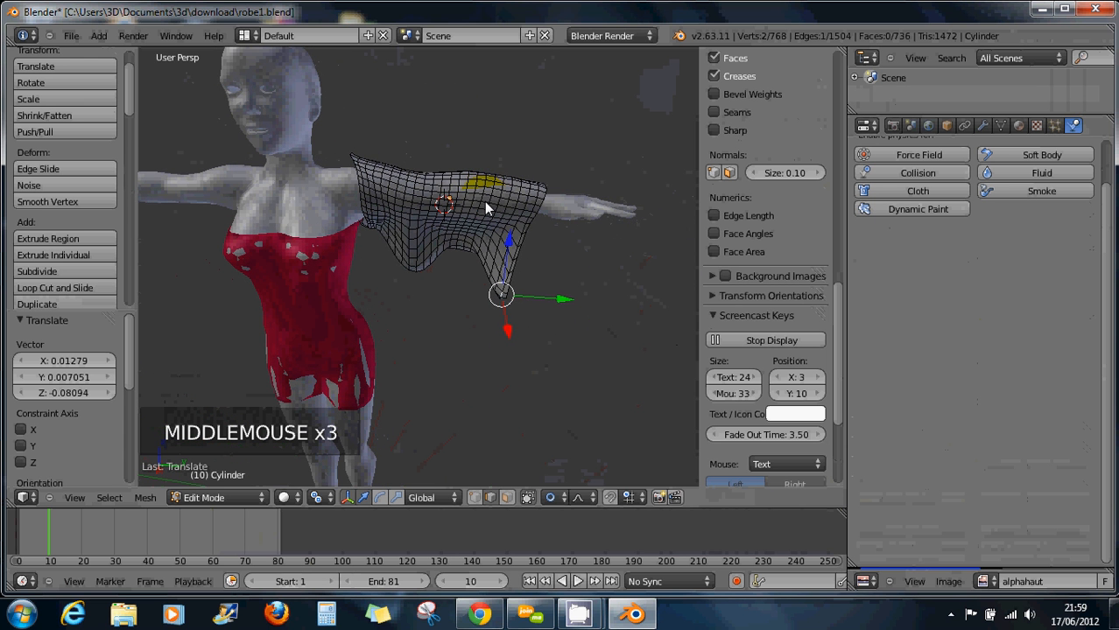
# Allow selection through the mesh, box-select the sleeve's wrist-side half and separate the selection into its own object
pyautogui.click(528, 498)
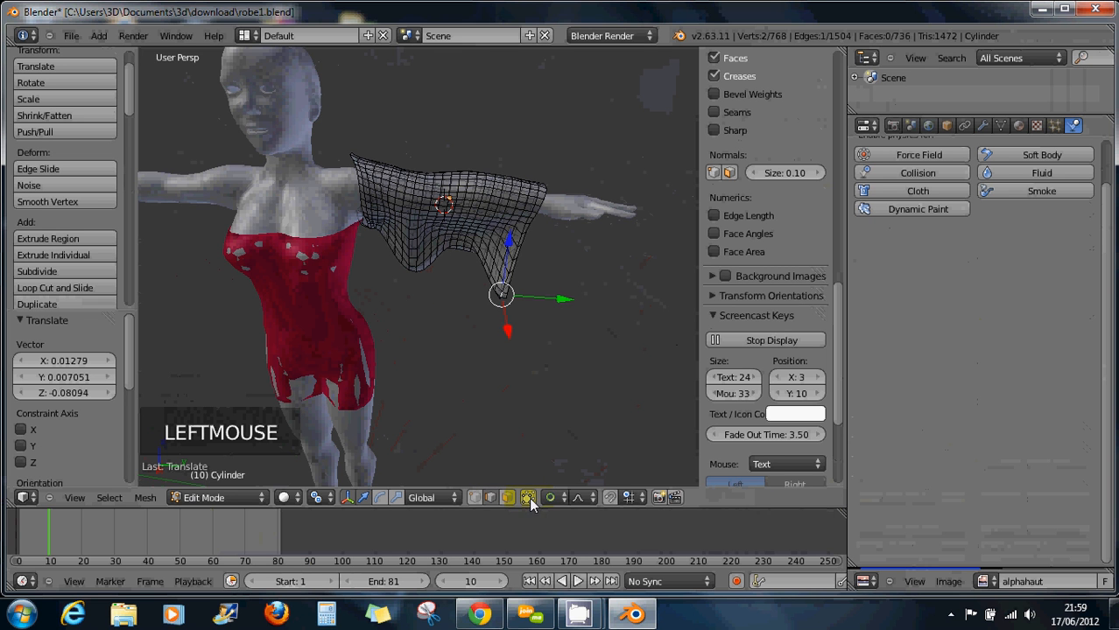
pyautogui.press('b')
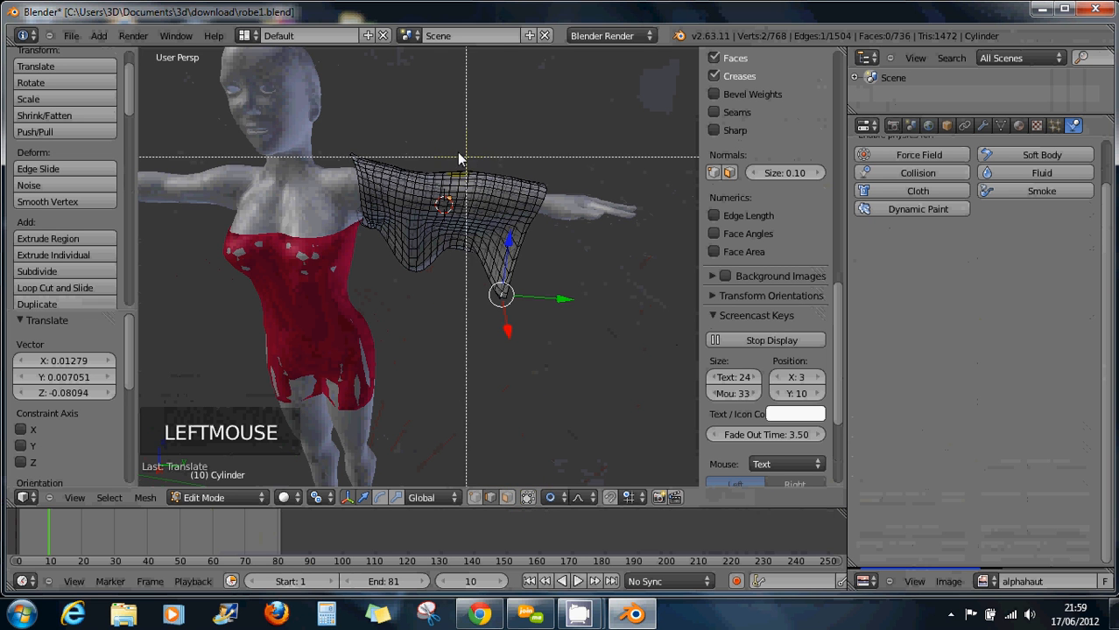
pyautogui.moveTo(446, 133); pyautogui.dragTo(562, 347)
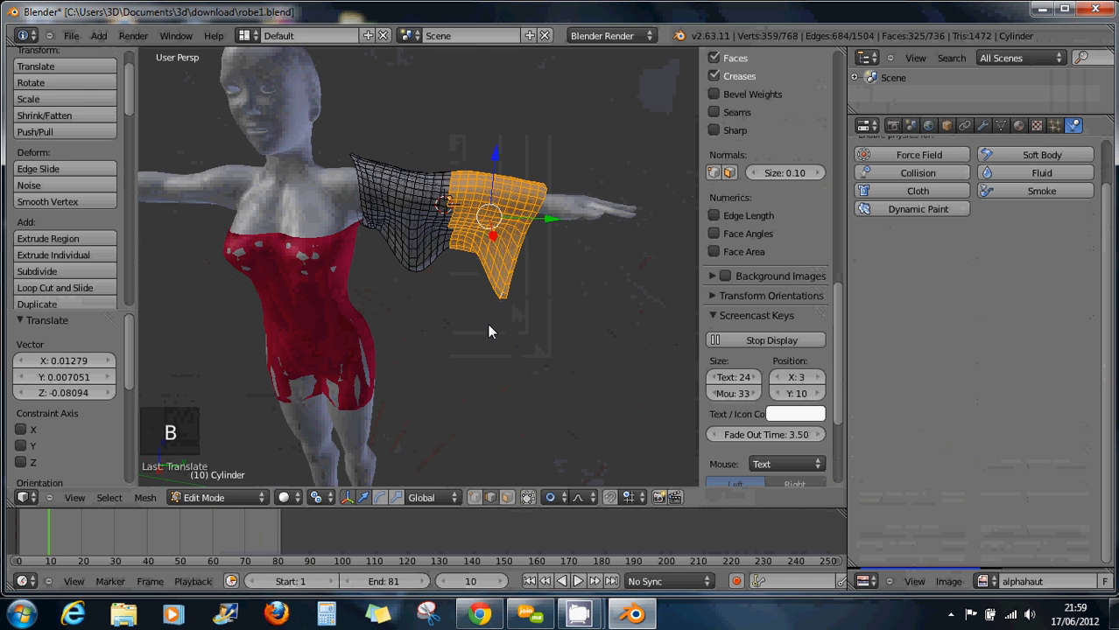
pyautogui.press('p')
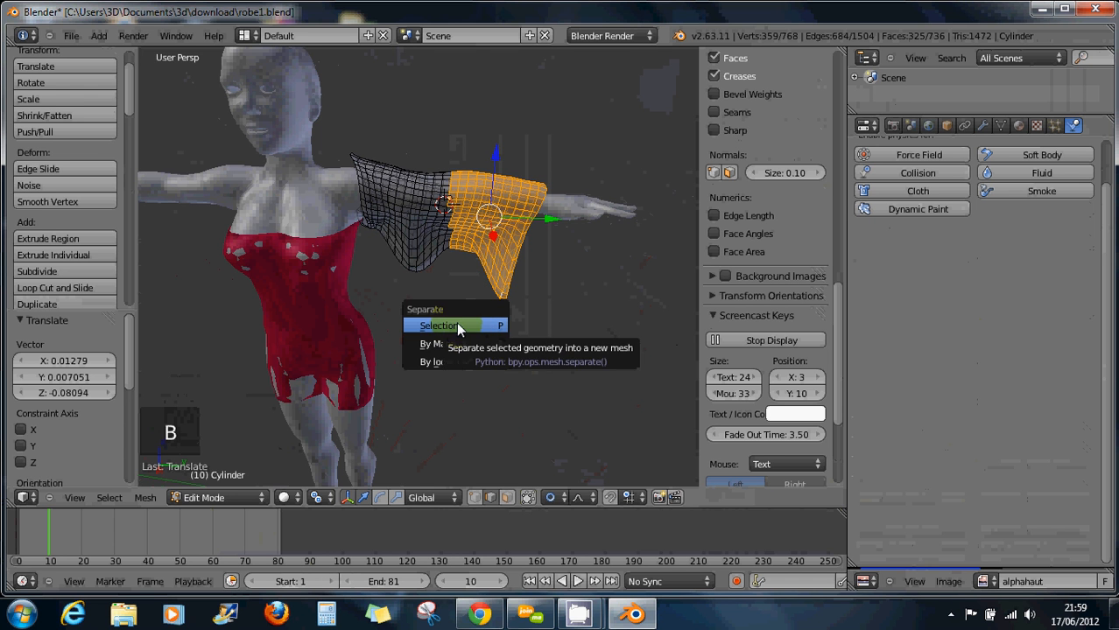
pyautogui.click(457, 326)
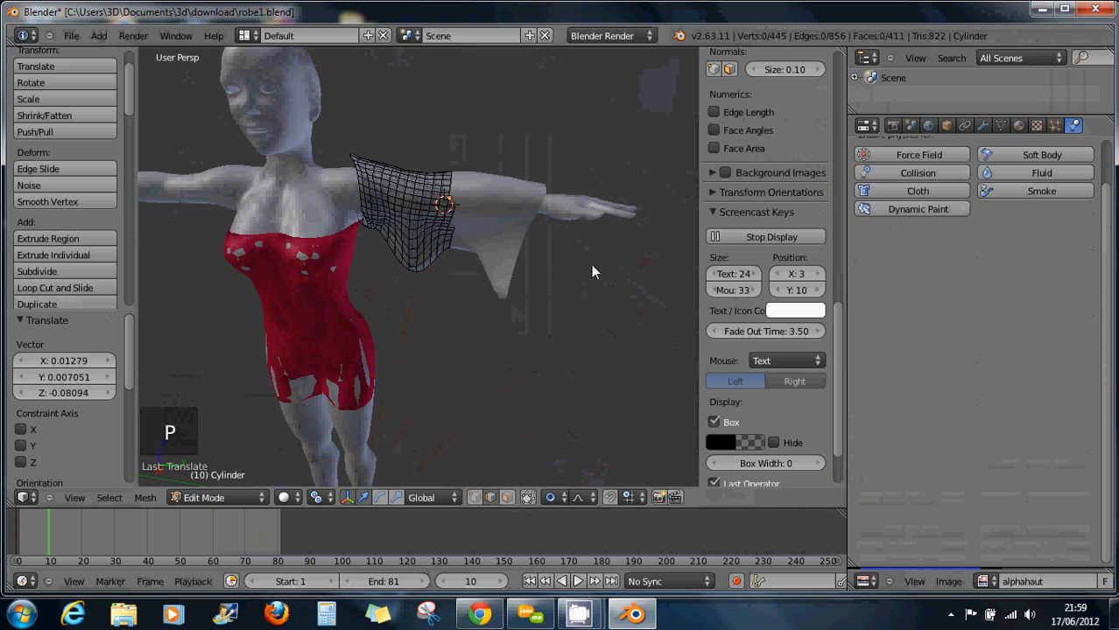
# Switch mesh editing from the shoulder-side sleeve piece to the separated wrist-side piece
pyautogui.scroll(2, 506, 256)
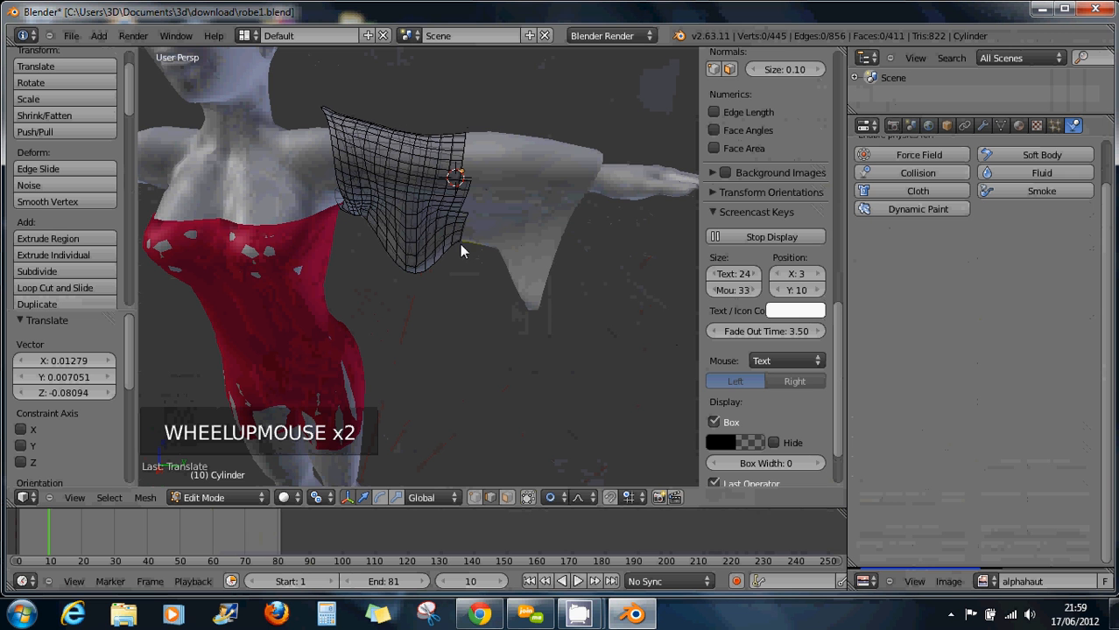
pyautogui.scroll(2, 465, 132)
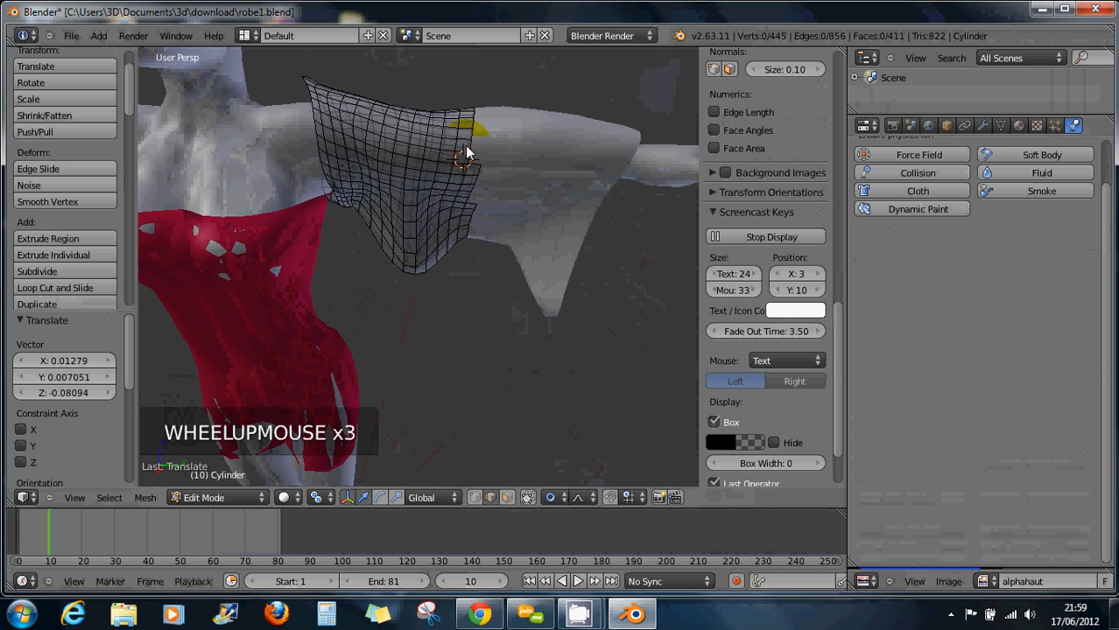
pyautogui.press('Tab')
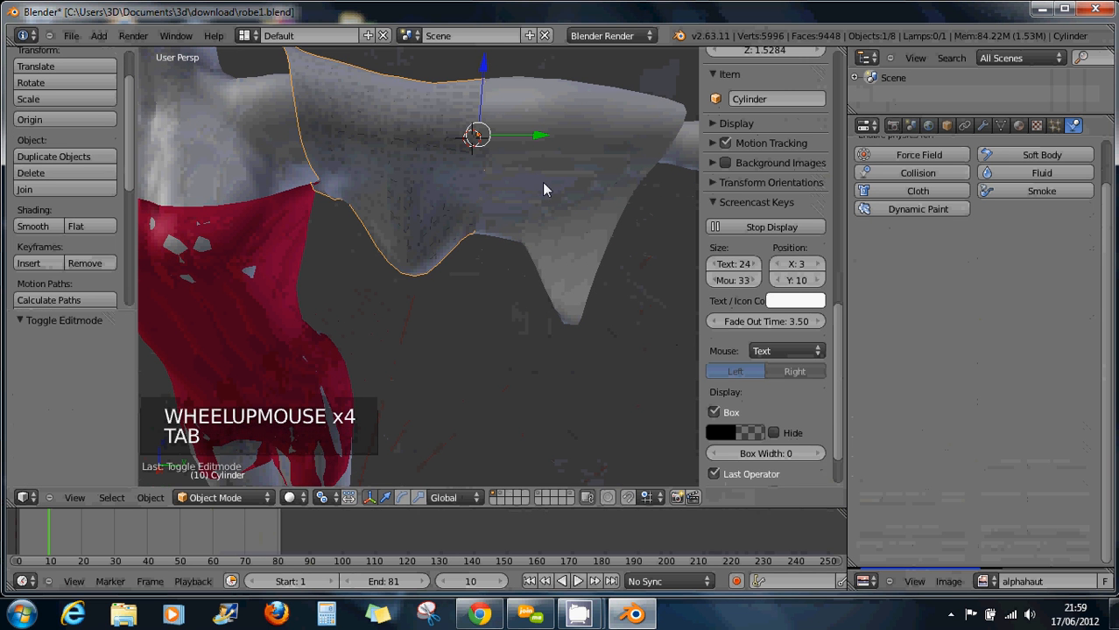
pyautogui.rightClick(545, 182)
pyautogui.press('Tab')
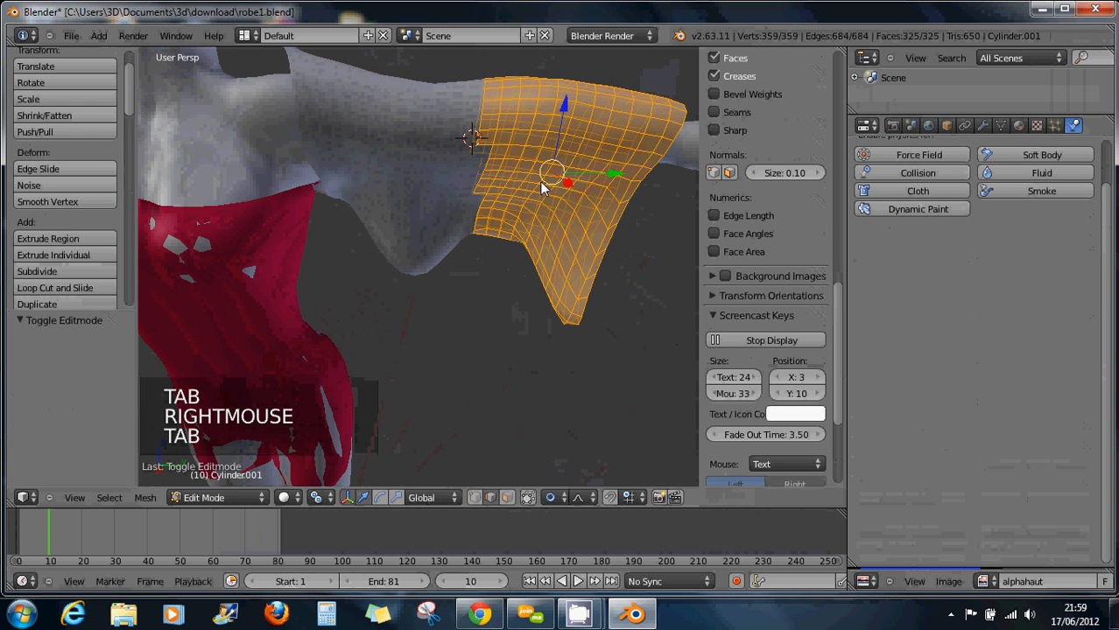
# Select the edge loop along the cut end of the wrist-side sleeve piece and assign it to a new vertex group
pyautogui.keyDown('alt'); pyautogui.rightClick(482, 114); pyautogui.keyUp('alt')
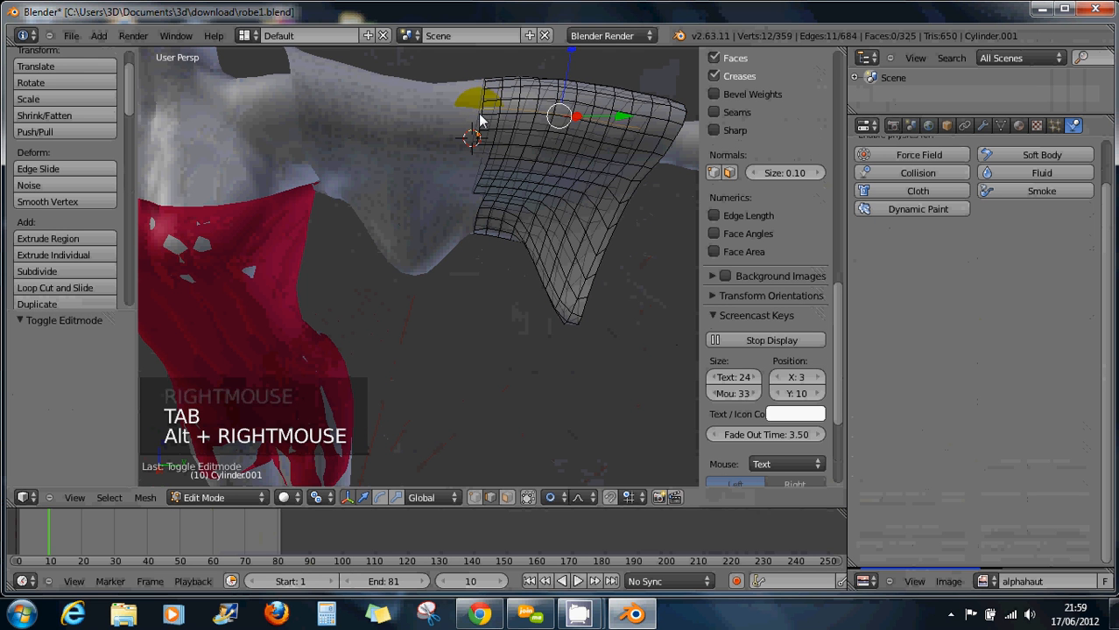
pyautogui.keyDown('alt'); pyautogui.rightClick(482, 121); pyautogui.keyUp('alt')
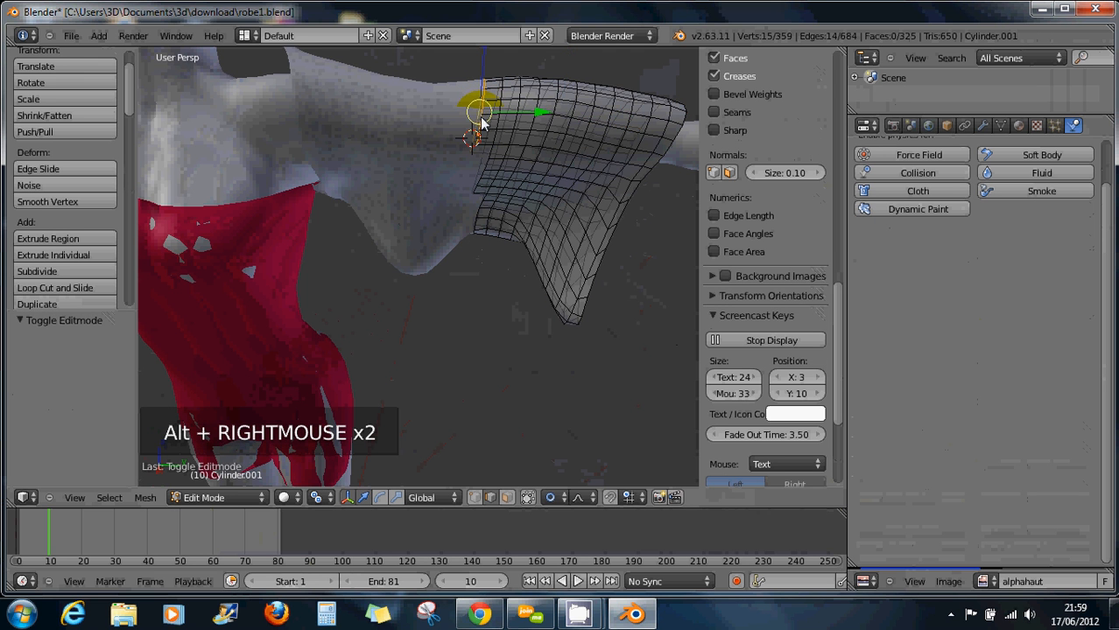
pyautogui.keyDown('alt'); pyautogui.rightClick(483, 179); pyautogui.keyUp('alt')
pyautogui.scroll(2, 483, 166)
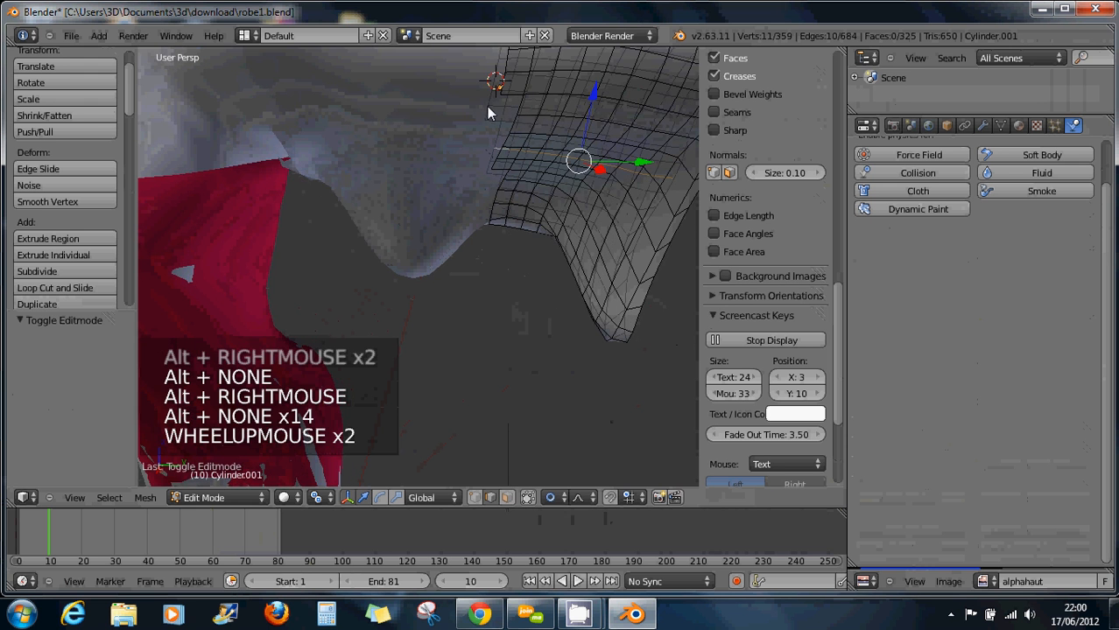
pyautogui.scroll(-2, 495, 115)
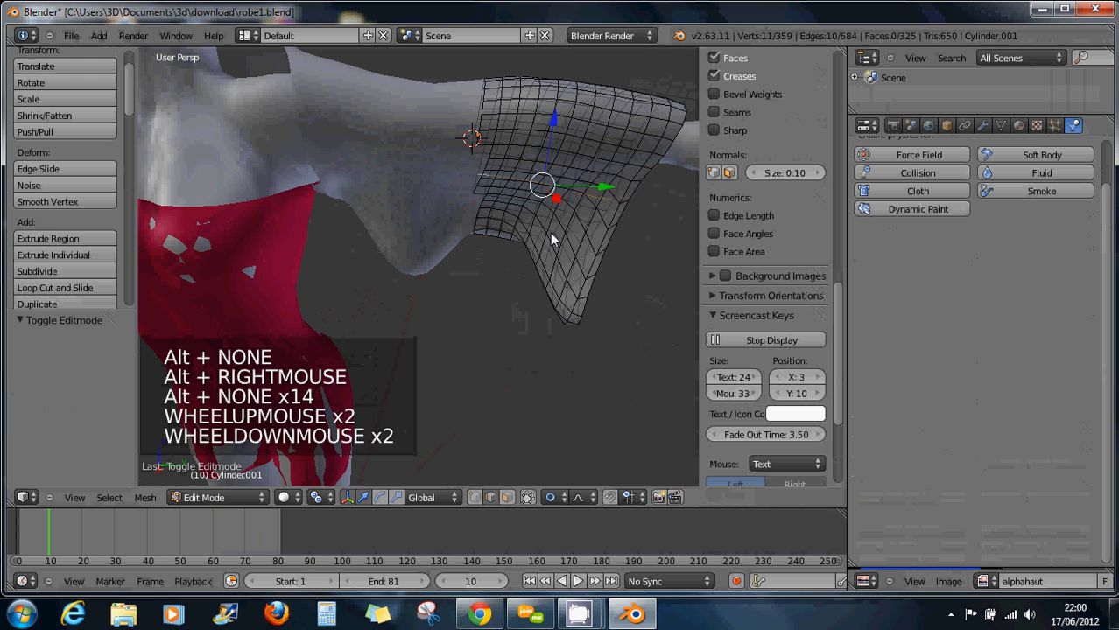
pyautogui.keyDown('alt'); pyautogui.rightClick(480, 111); pyautogui.keyUp('alt')
pyautogui.moveTo(530, 165); pyautogui.dragTo(497, 164, button='middle')
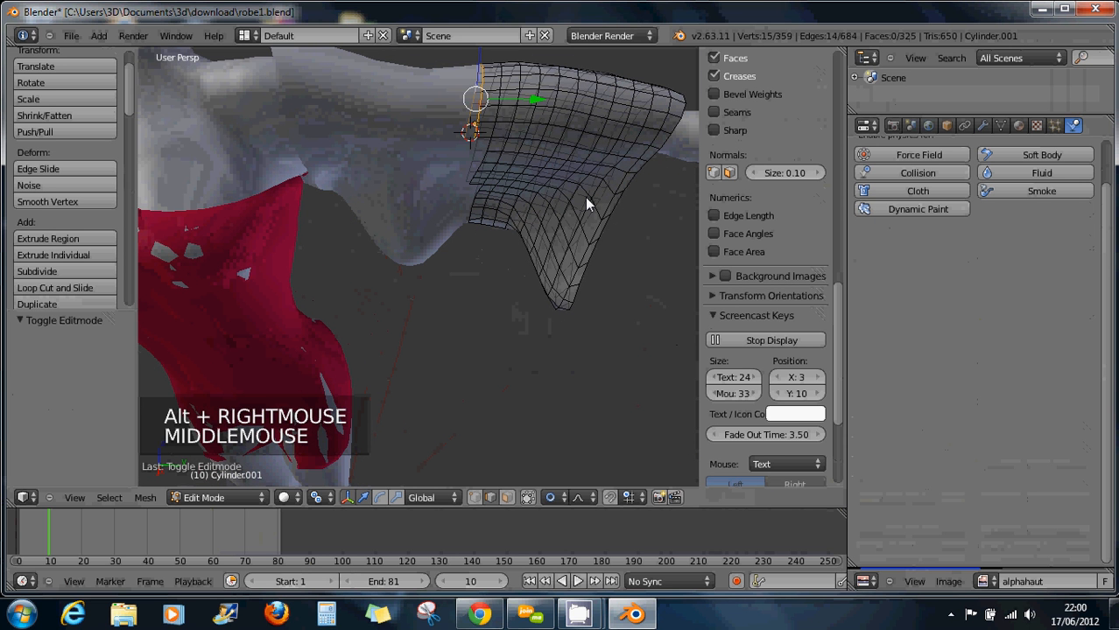
pyautogui.hotkey('ctrl', 'g')
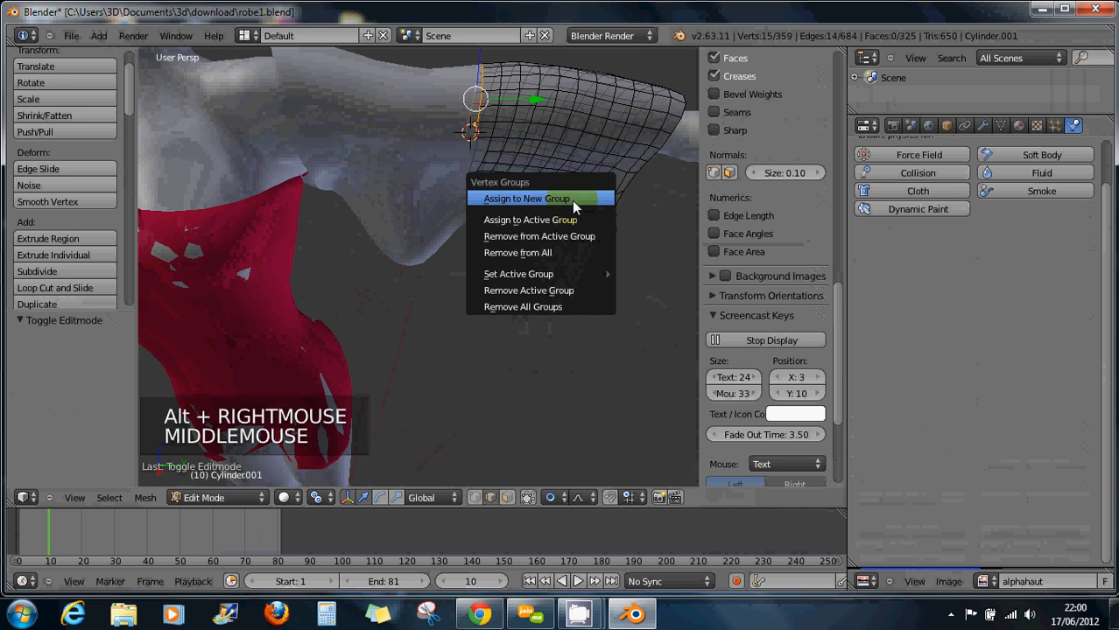
pyautogui.click(571, 200)
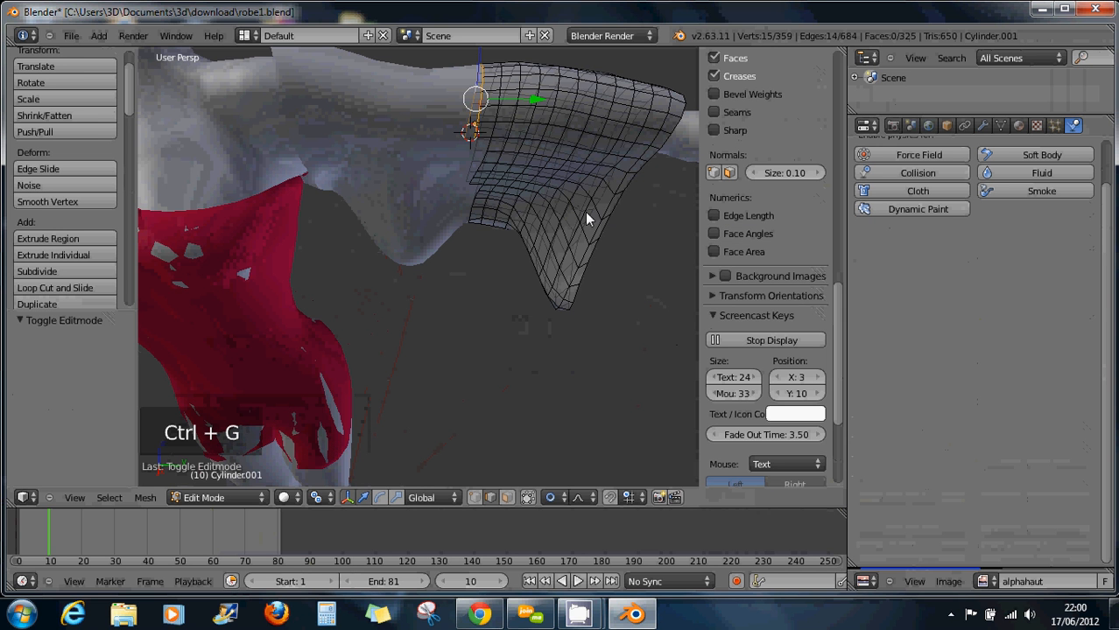
# Leave mesh editing, add cloth physics to the wrist-side sleeve piece with a mass of 3.7 and play the simulation
pyautogui.press('Tab')
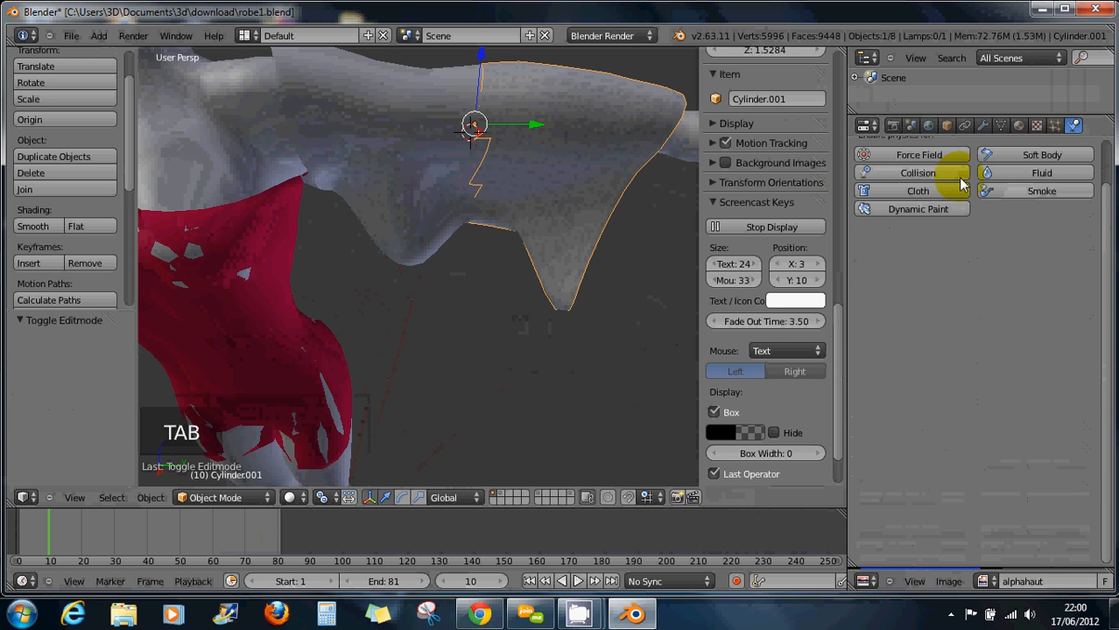
pyautogui.click(918, 190)
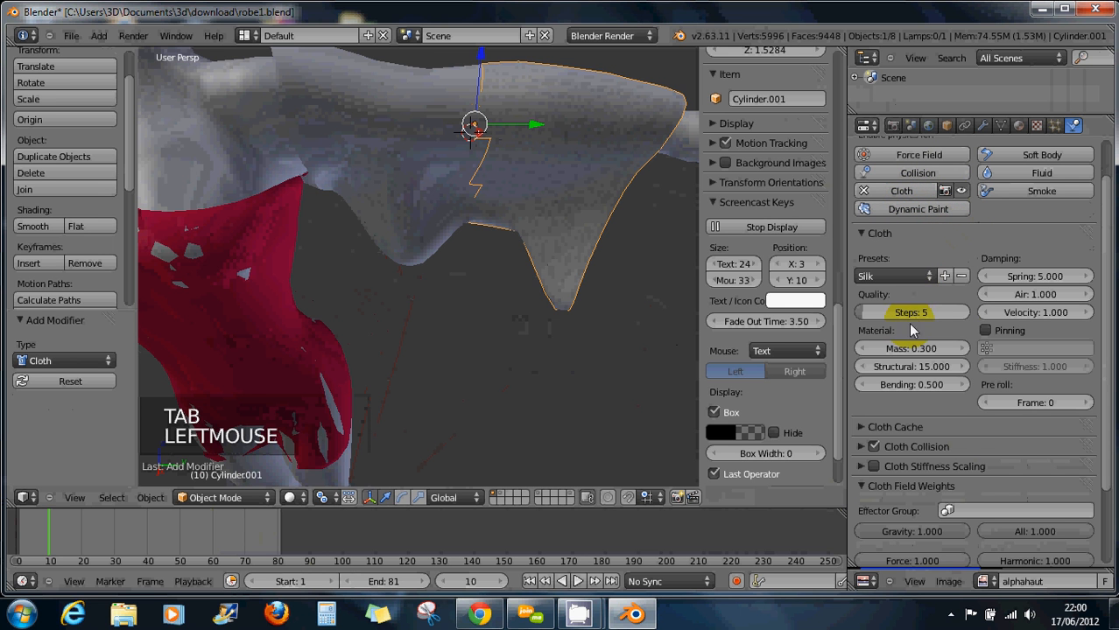
pyautogui.doubleClick(962, 349)
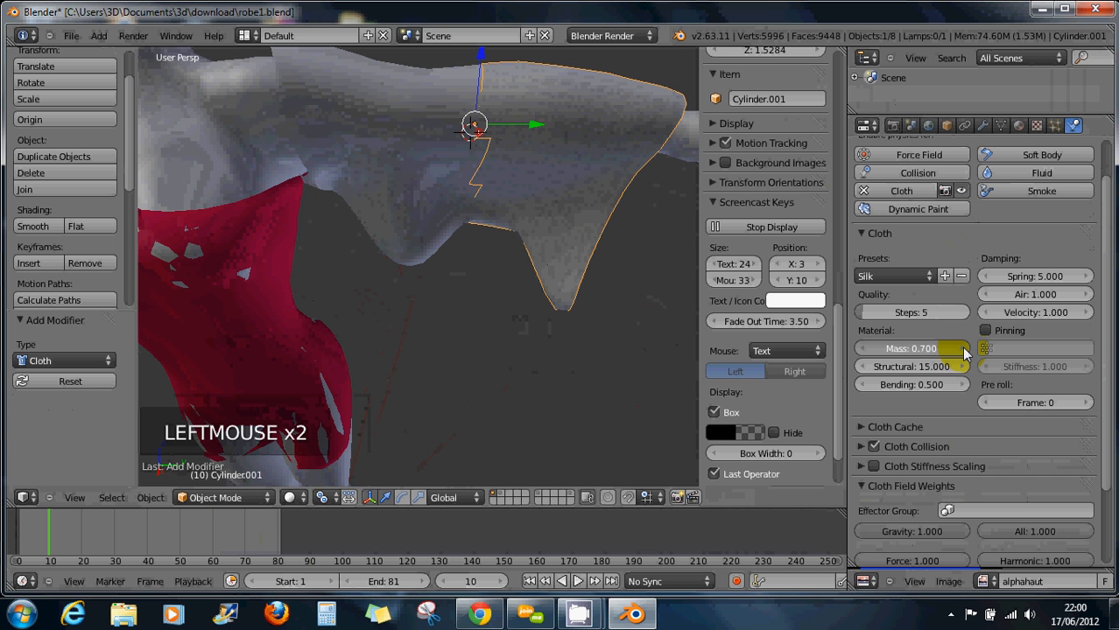
pyautogui.click(957, 350)
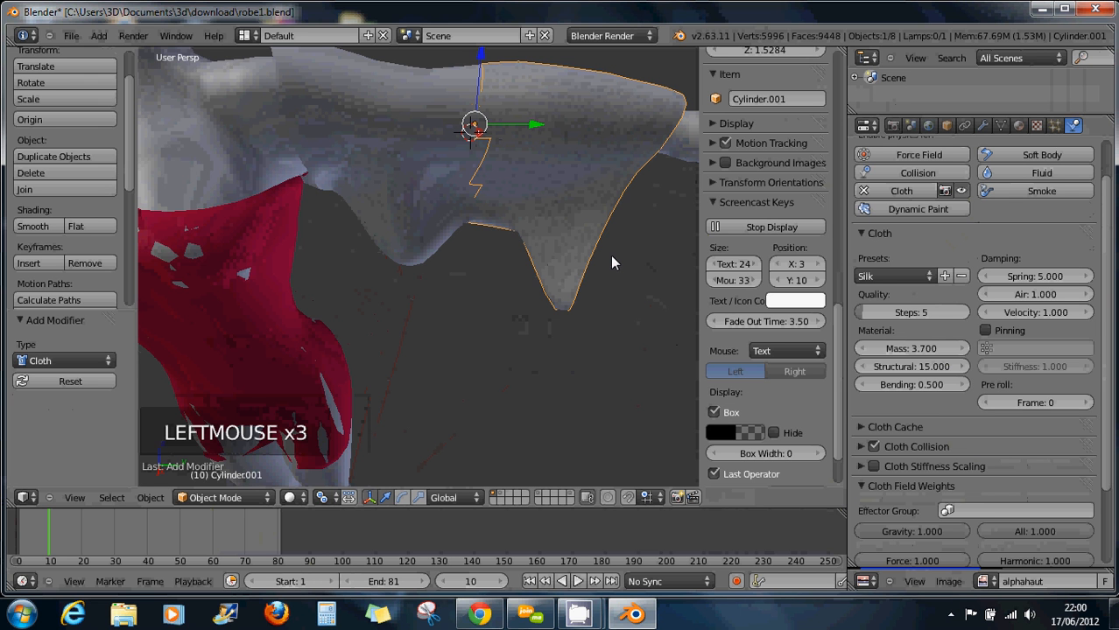
pyautogui.hotkey('alt', 'a')
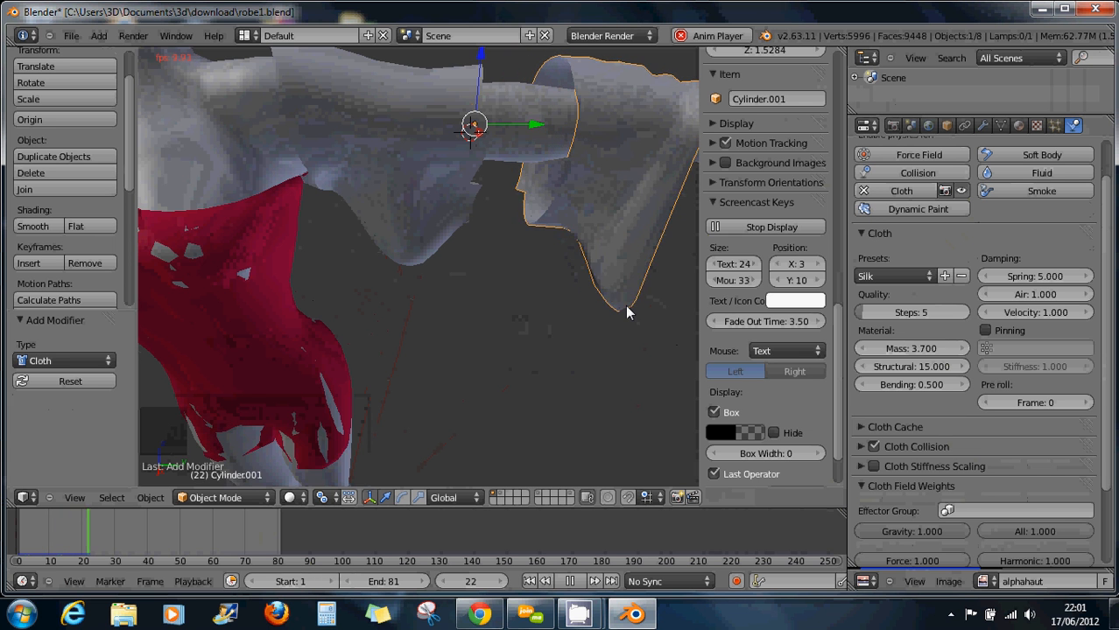
pyautogui.scroll(-2, 627, 305)
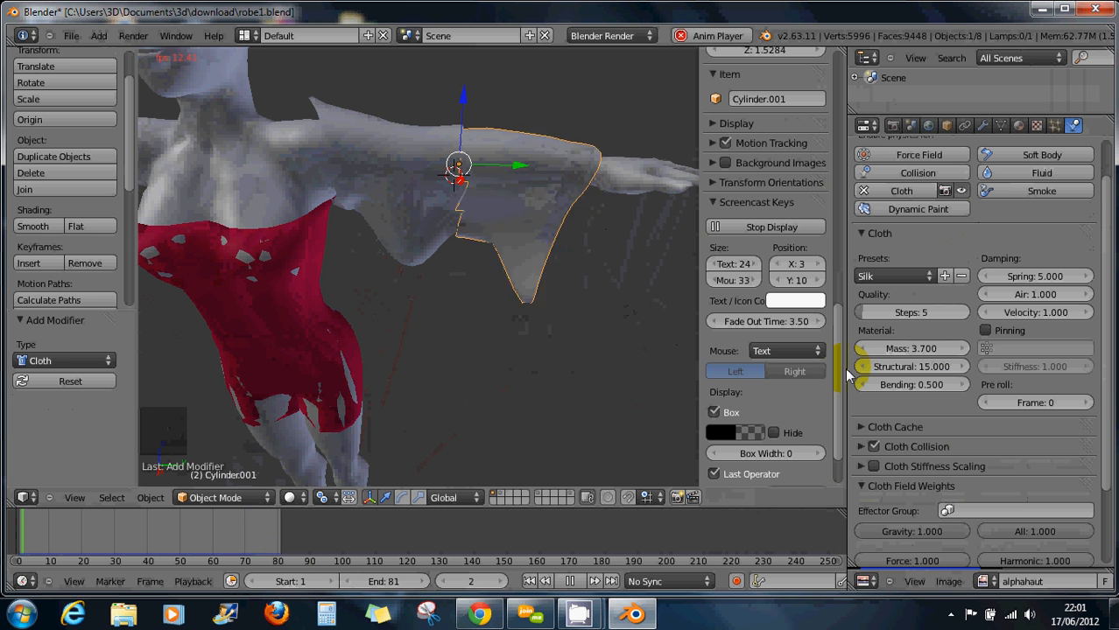
# Enable self collision on the sleeve piece's cloth and pin it with the vertex group Group
pyautogui.click(863, 448)
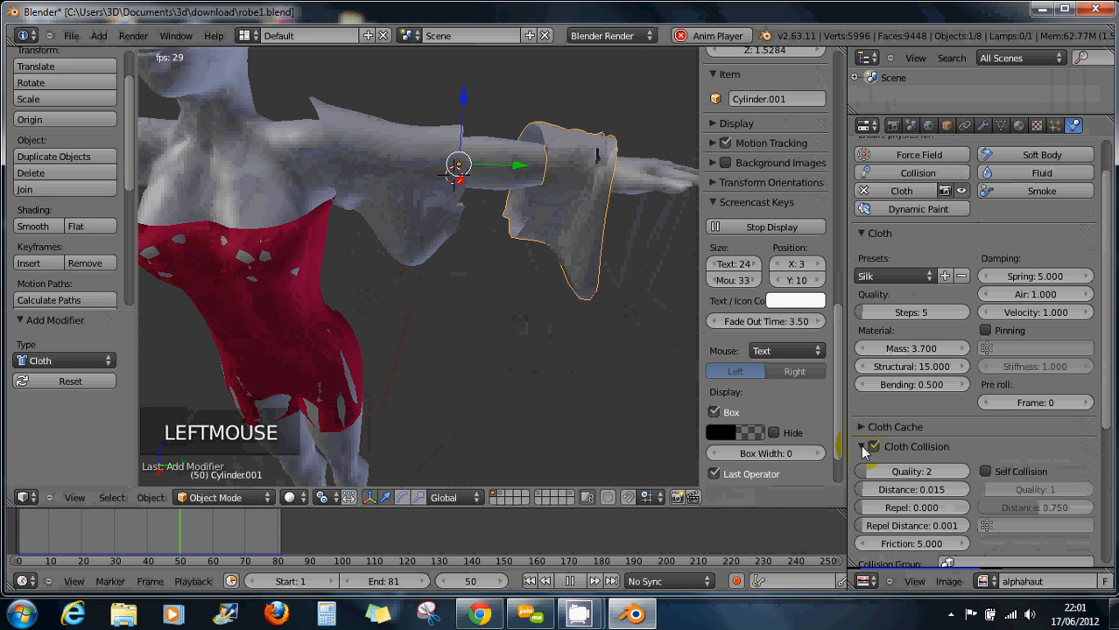
pyautogui.click(988, 473)
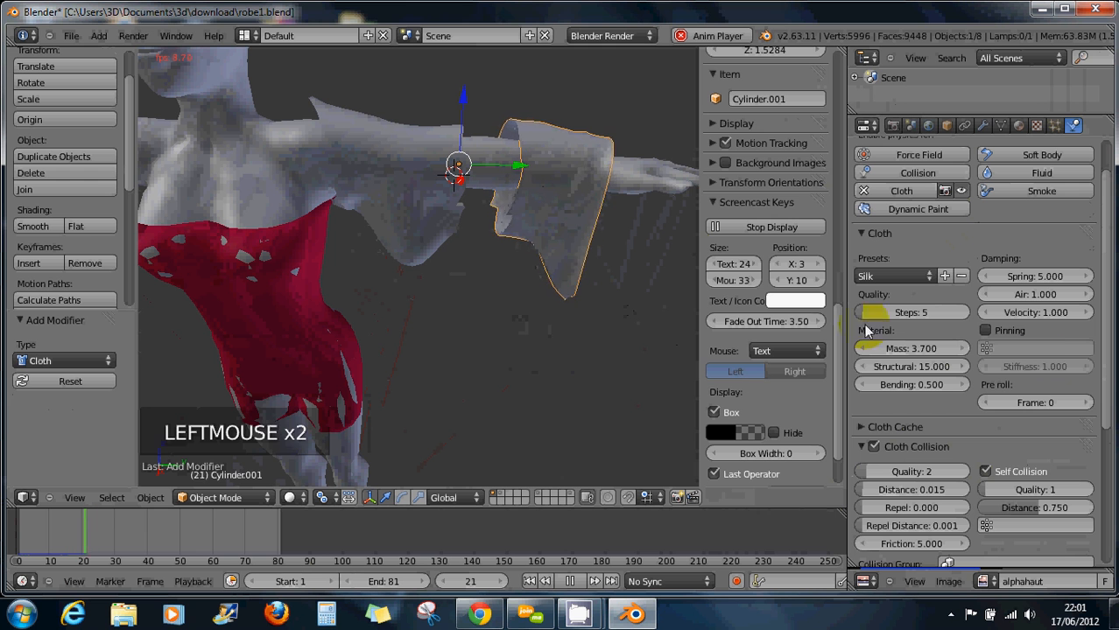
pyautogui.click(986, 330)
pyautogui.click(988, 349)
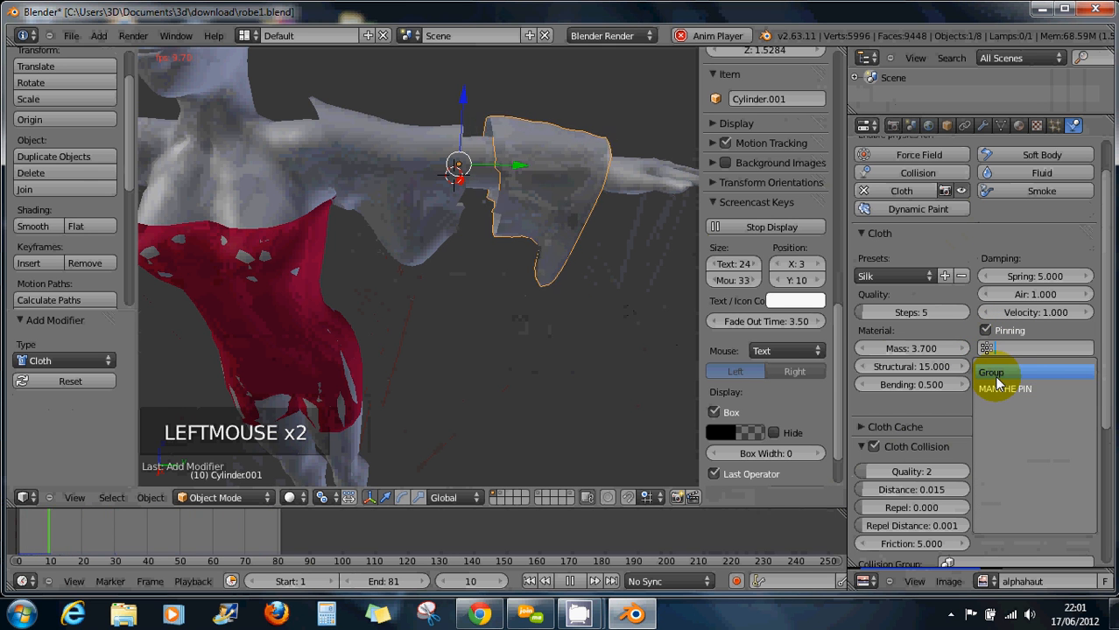
pyautogui.click(994, 374)
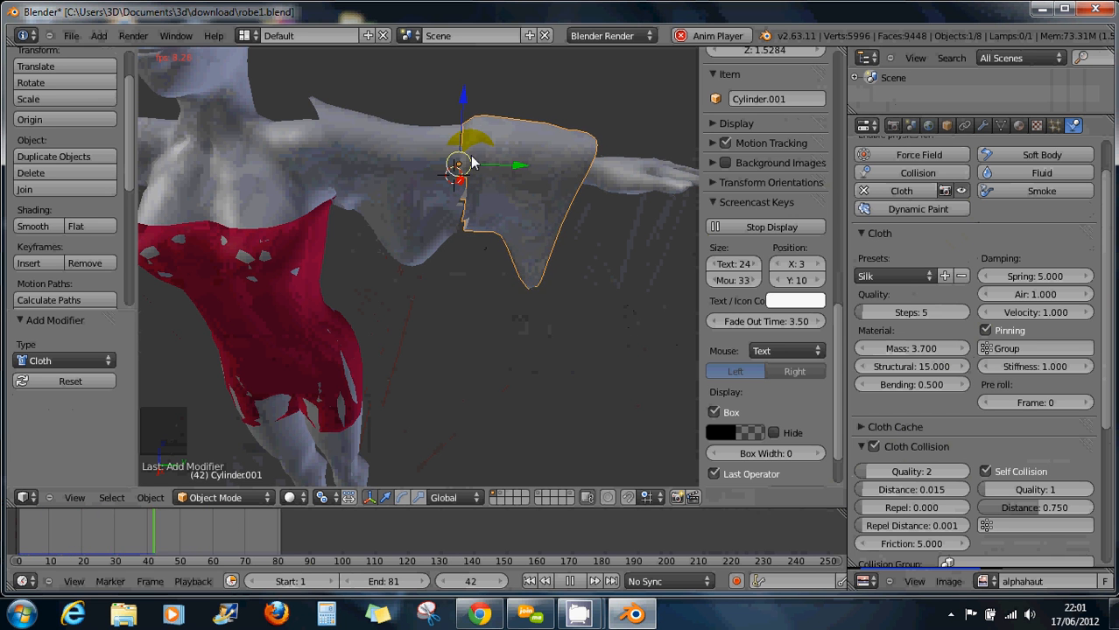
# Set the cloth's collision distance to 0.001 and watch the sleeve piece drape against the arm
pyautogui.scroll(1, 473, 184)
pyautogui.scroll(1, 474, 178)
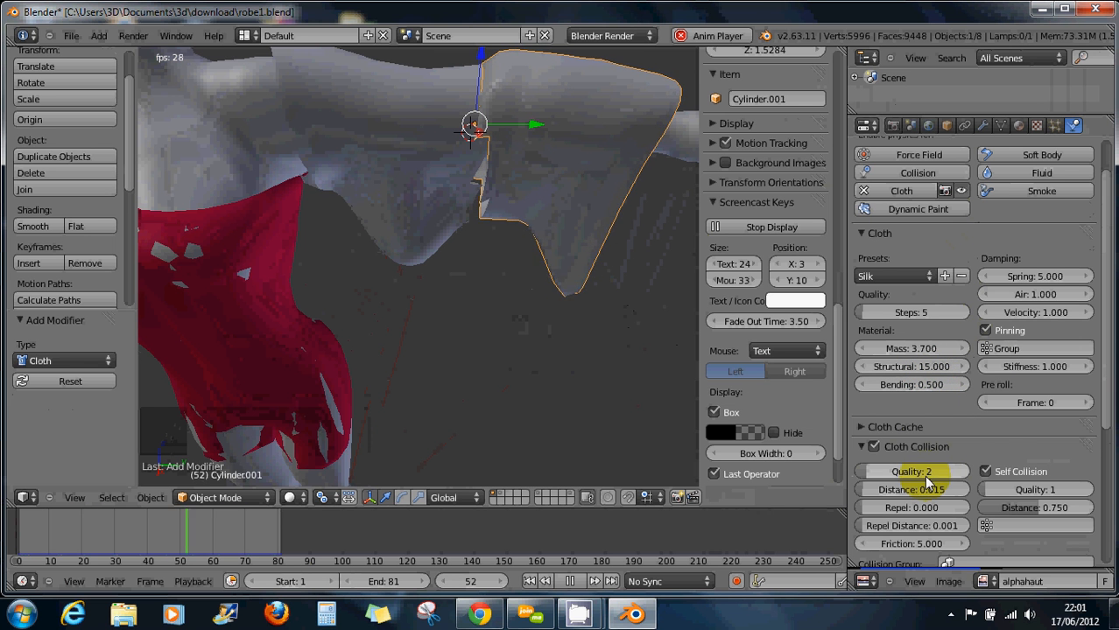
pyautogui.scroll(-1, 928, 482)
pyautogui.click(859, 456)
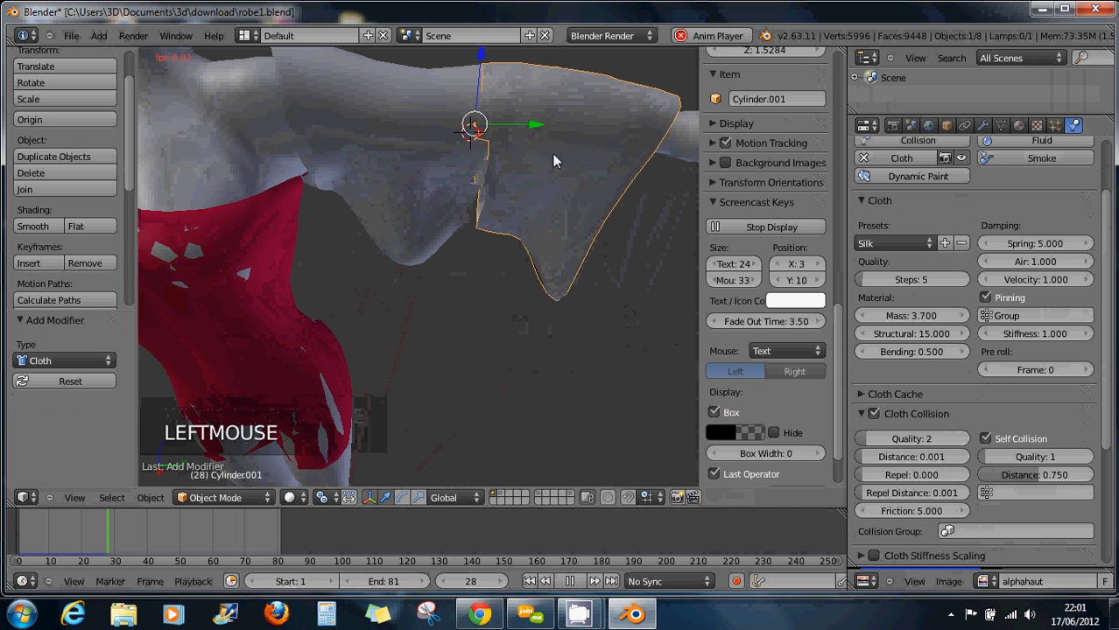
pyautogui.scroll(-1, 616, 266)
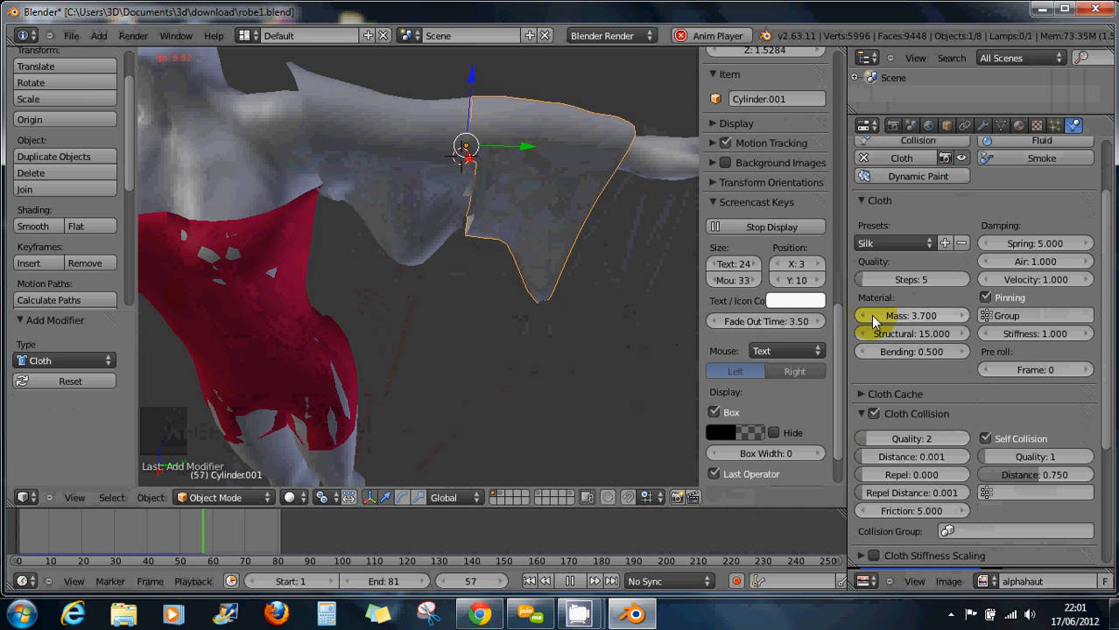
# Set the cloth mass to 8 and the animation's end frame to 39
pyautogui.moveTo(873, 320); pyautogui.dragTo(880, 320)
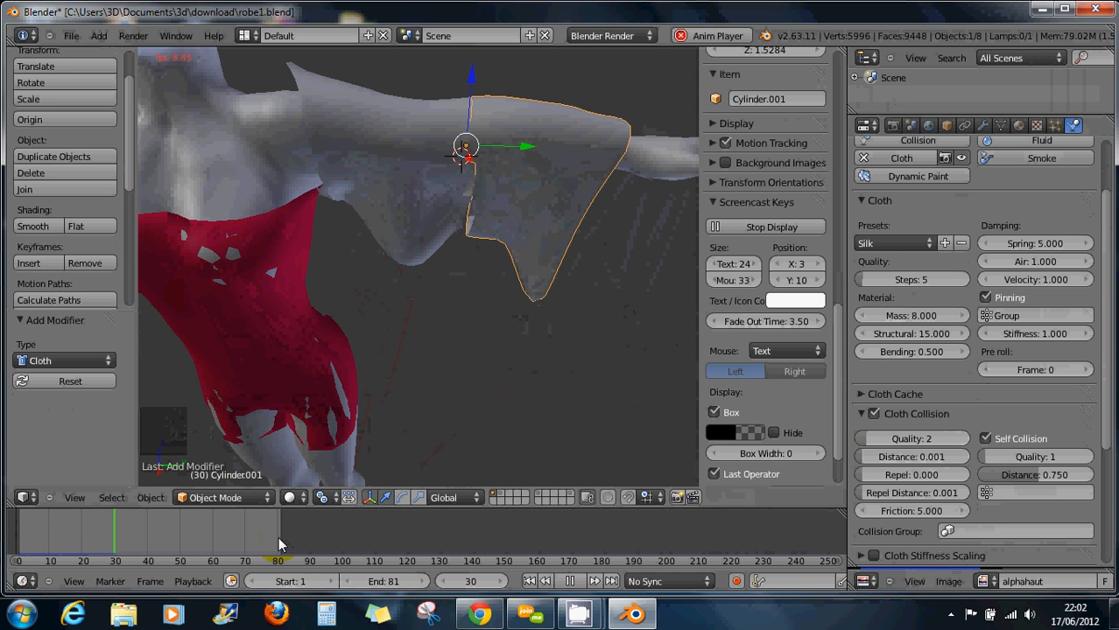
pyautogui.click(367, 584)
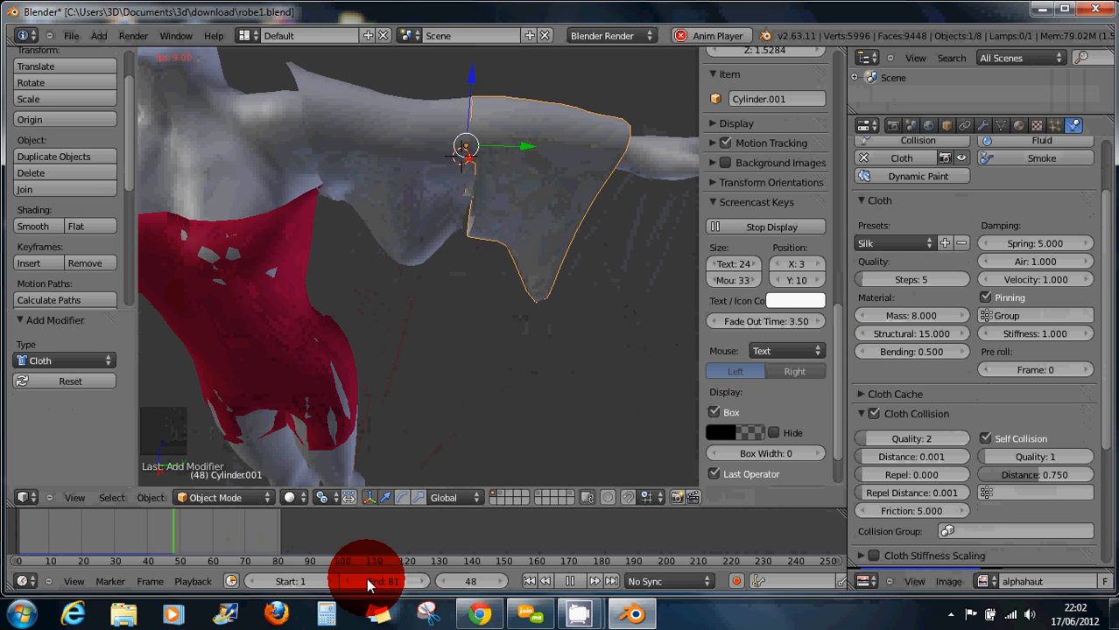
pyautogui.moveTo(368, 584)
pyautogui.mouseDown()
pyautogui.moveTo(358, 25)
pyautogui.moveTo(333, 24)
pyautogui.moveTo(367, 581)
pyautogui.mouseUp()
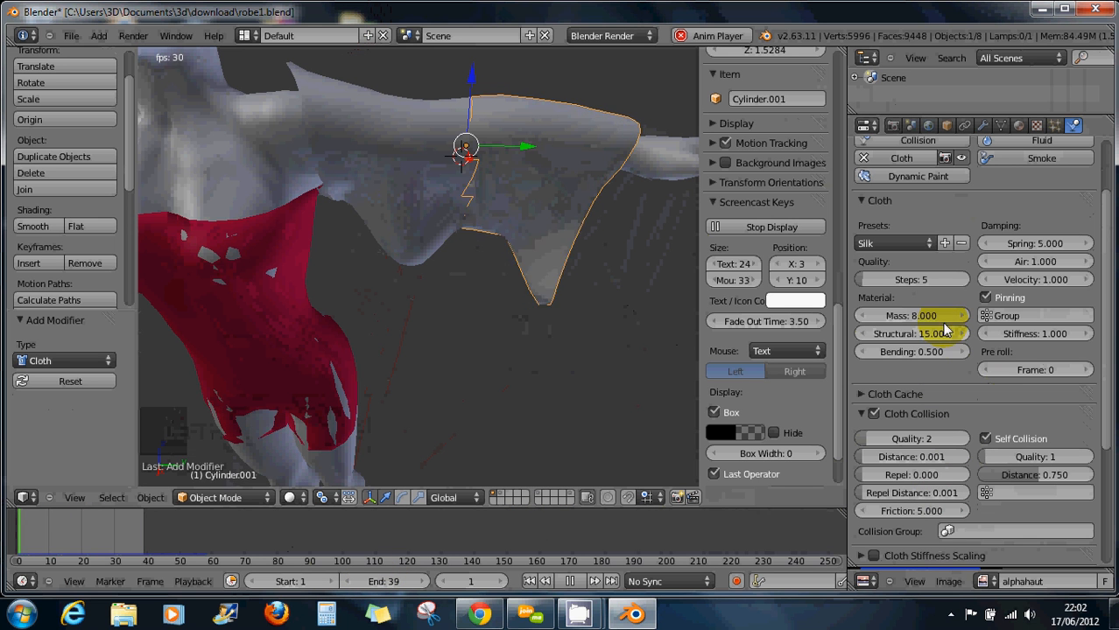
# Set the cloth mass to 1.9, the collision repel to 2.774 and the repel distance to 0.731
pyautogui.moveTo(930, 317); pyautogui.dragTo(965, 322)
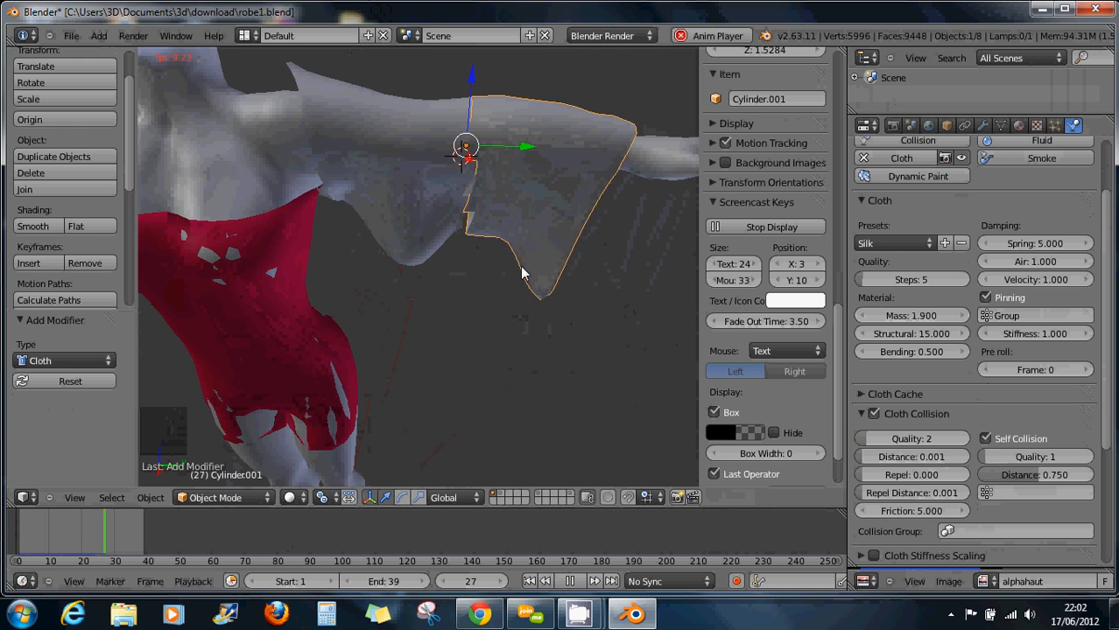
pyautogui.scroll(2, 525, 273)
pyautogui.scroll(-2, 528, 272)
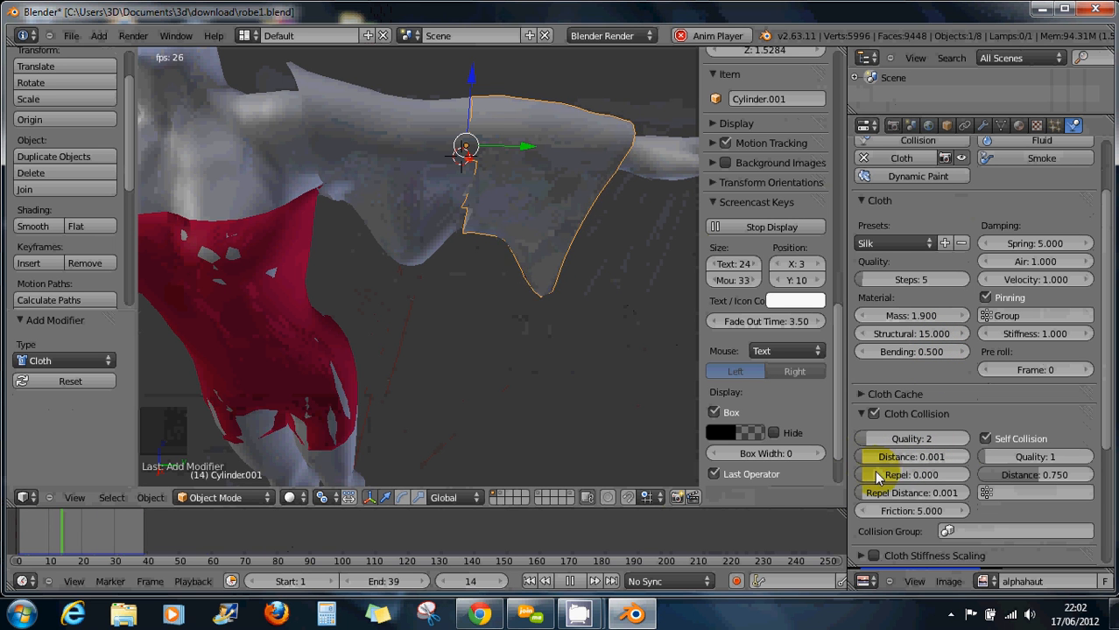
pyautogui.moveTo(864, 477)
pyautogui.mouseDown()
pyautogui.moveTo(869, 496)
pyautogui.moveTo(889, 477)
pyautogui.moveTo(961, 480)
pyautogui.mouseUp()
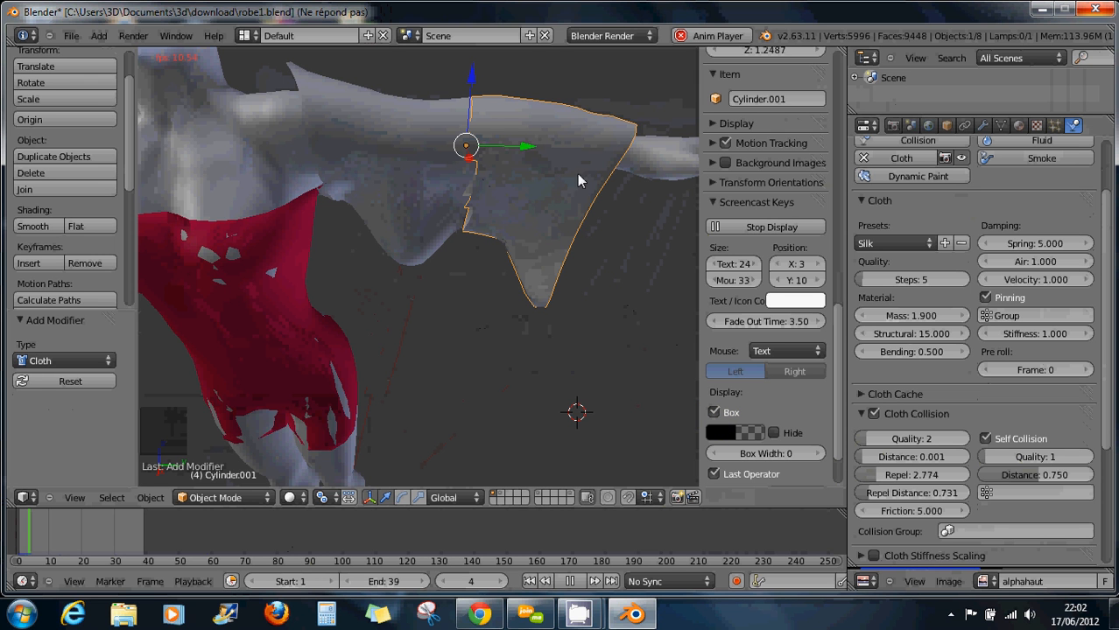
# Stop the simulation playback, move to frame 17 and keep the wrist-side sleeve piece selected
pyautogui.press('Escape')
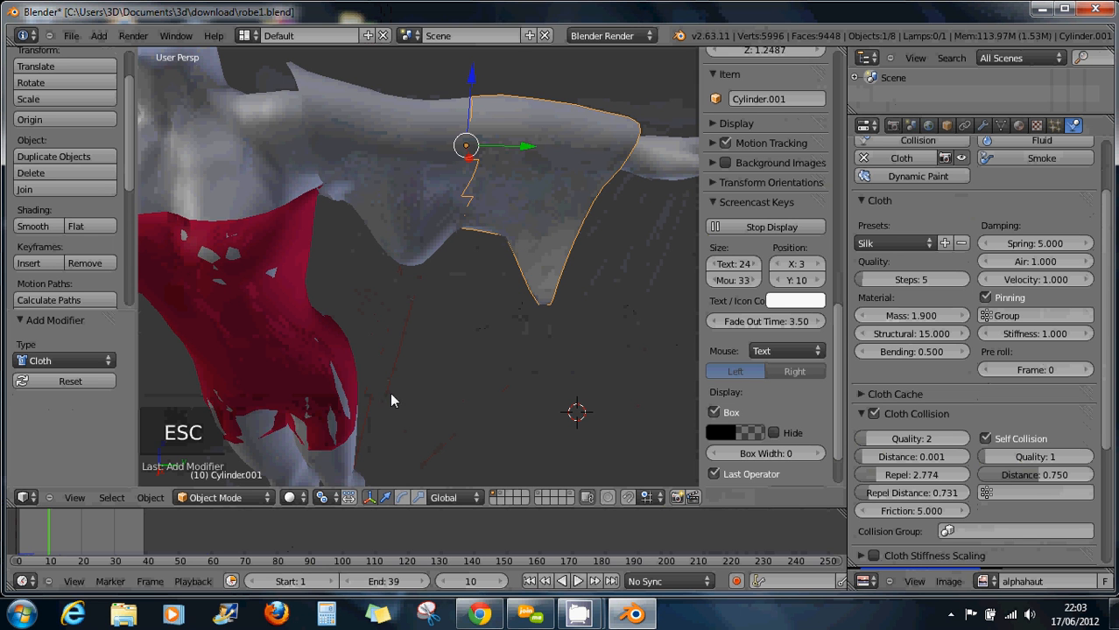
pyautogui.moveTo(52, 535); pyautogui.dragTo(72, 544)
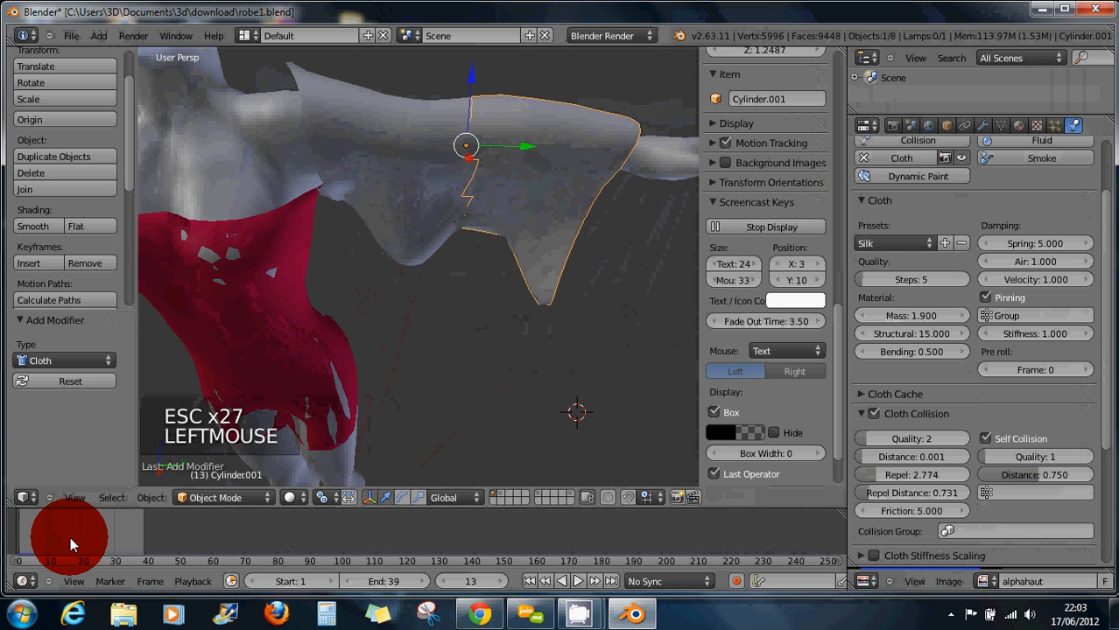
pyautogui.rightClick(540, 190)
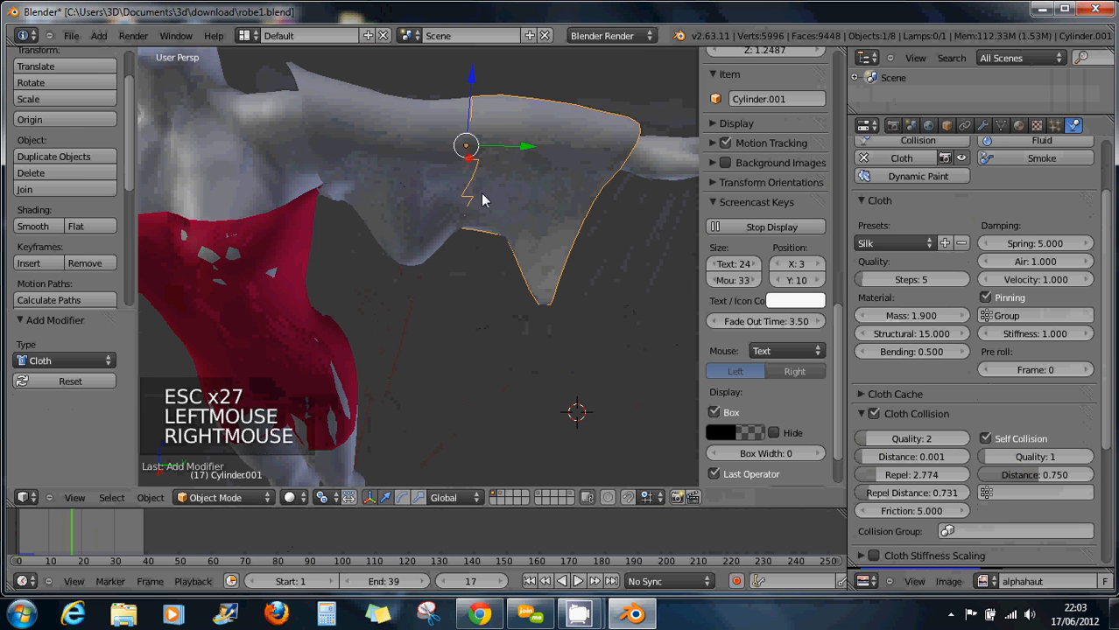
# Try joining the wrist-side sleeve piece to the shoulder-side piece, checking the sleeve from the front
pyautogui.press('Tab')
pyautogui.scroll(1, 536, 197)
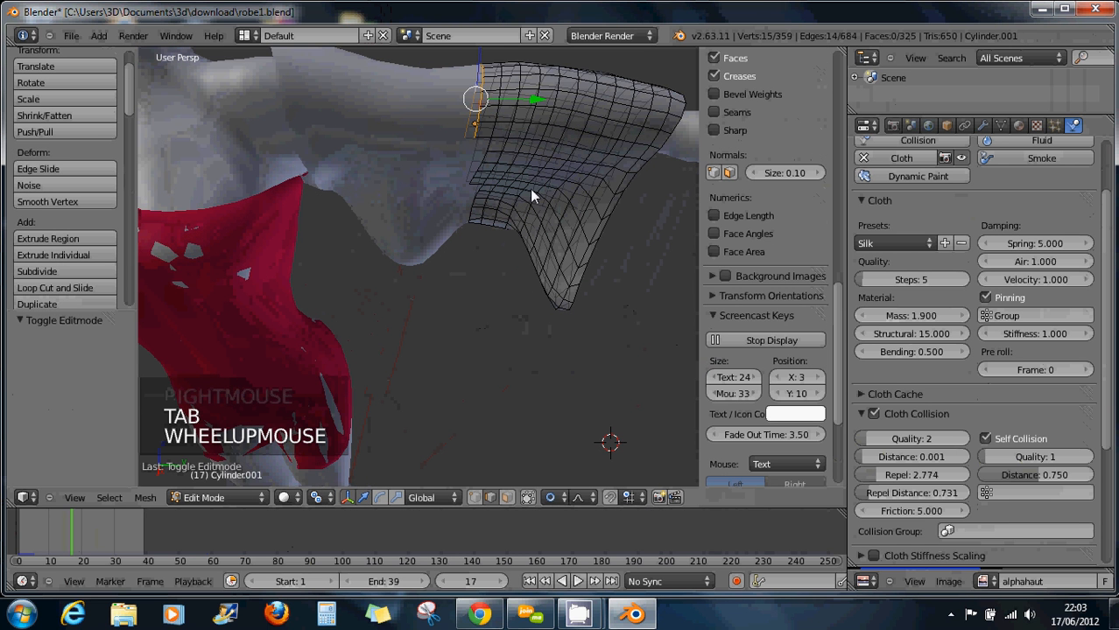
pyautogui.press('Tab')
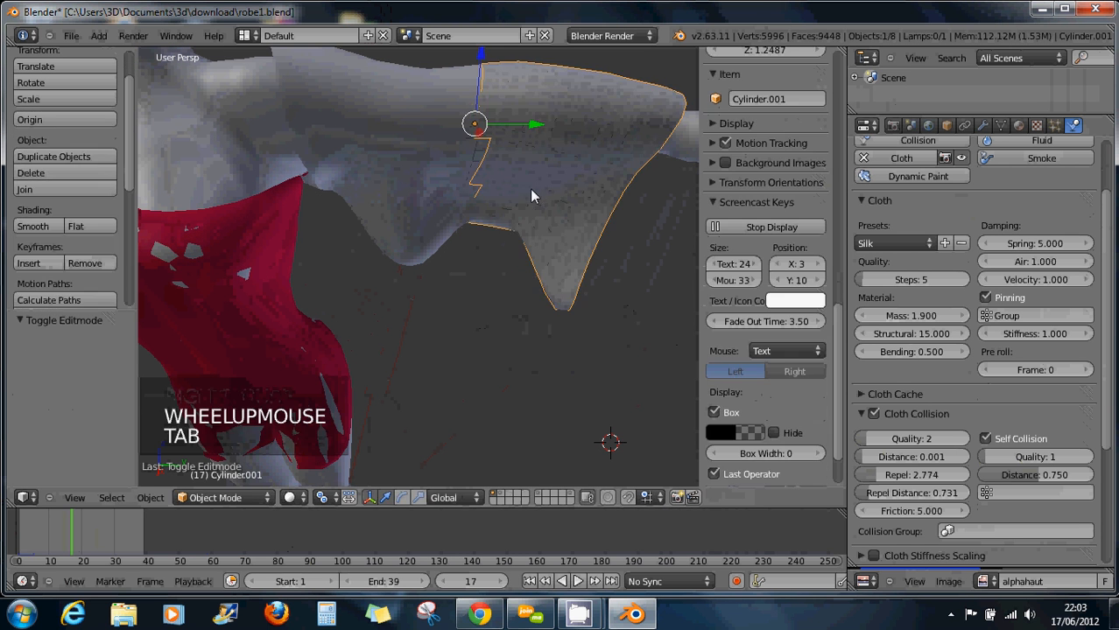
pyautogui.keyDown('shift'); pyautogui.rightClick(418, 181); pyautogui.keyUp('shift')
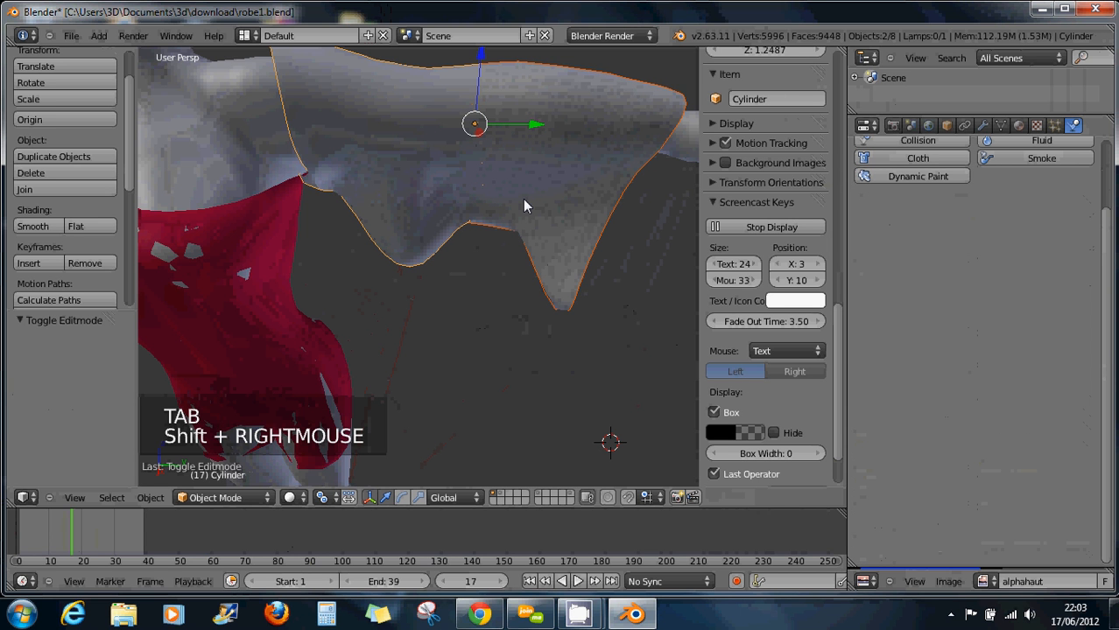
pyautogui.hotkey('ctrl', 'j')
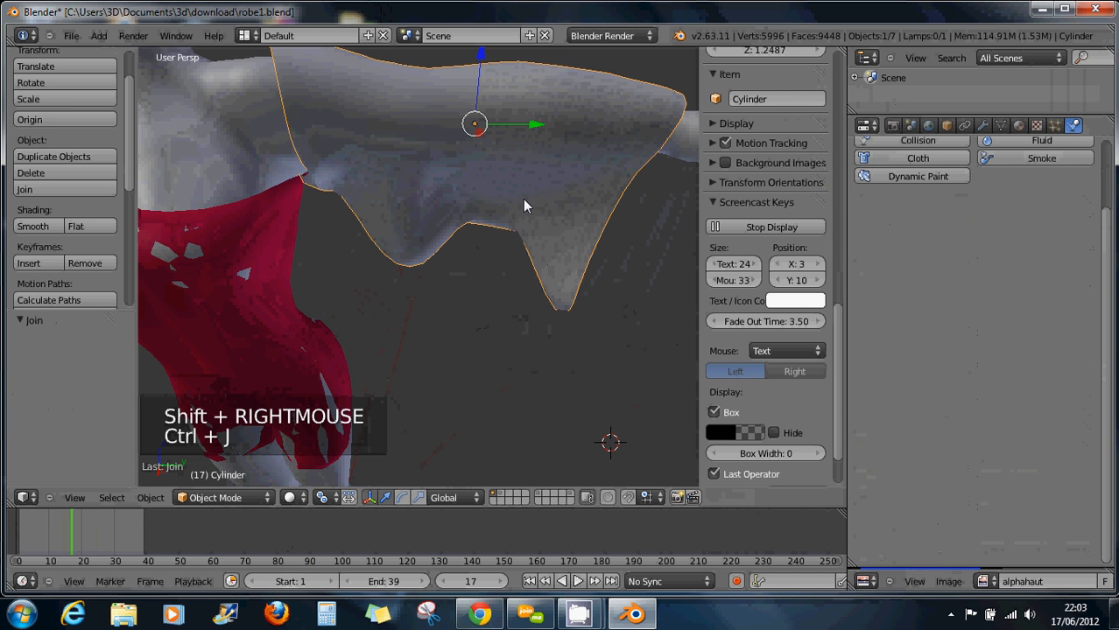
pyautogui.moveTo(543, 222); pyautogui.dragTo(519, 160, button='middle')
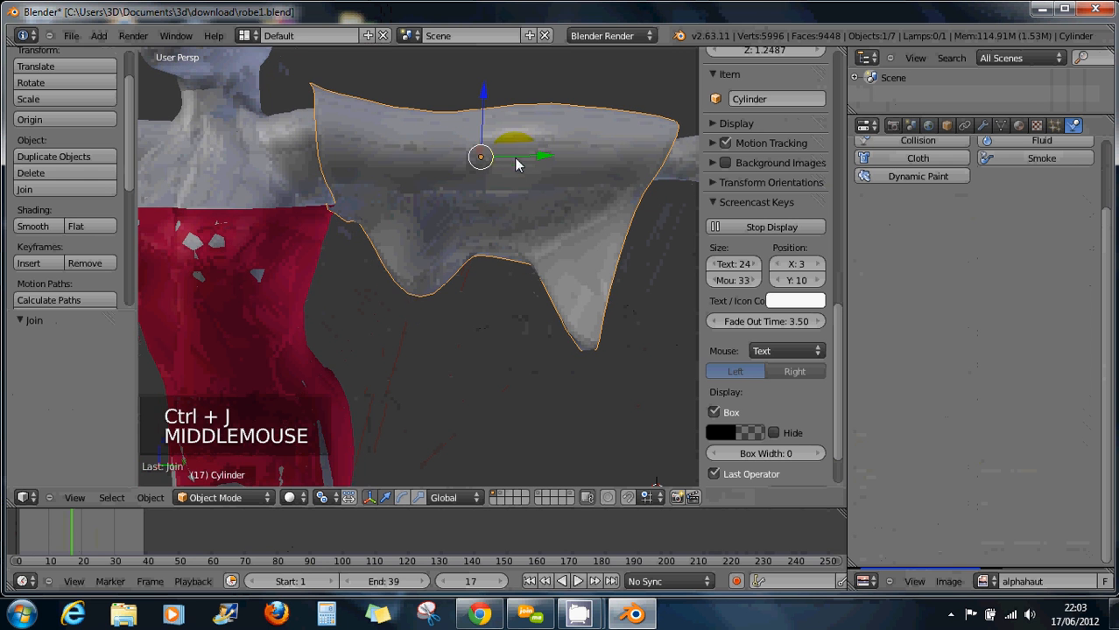
# Scrub through the early frames of the timeline to frame 6 to check the joined sleeve's shape
pyautogui.moveTo(77, 538); pyautogui.dragTo(27, 543)
pyautogui.click(34, 540)
pyautogui.click(53, 542)
pyautogui.click(32, 542)
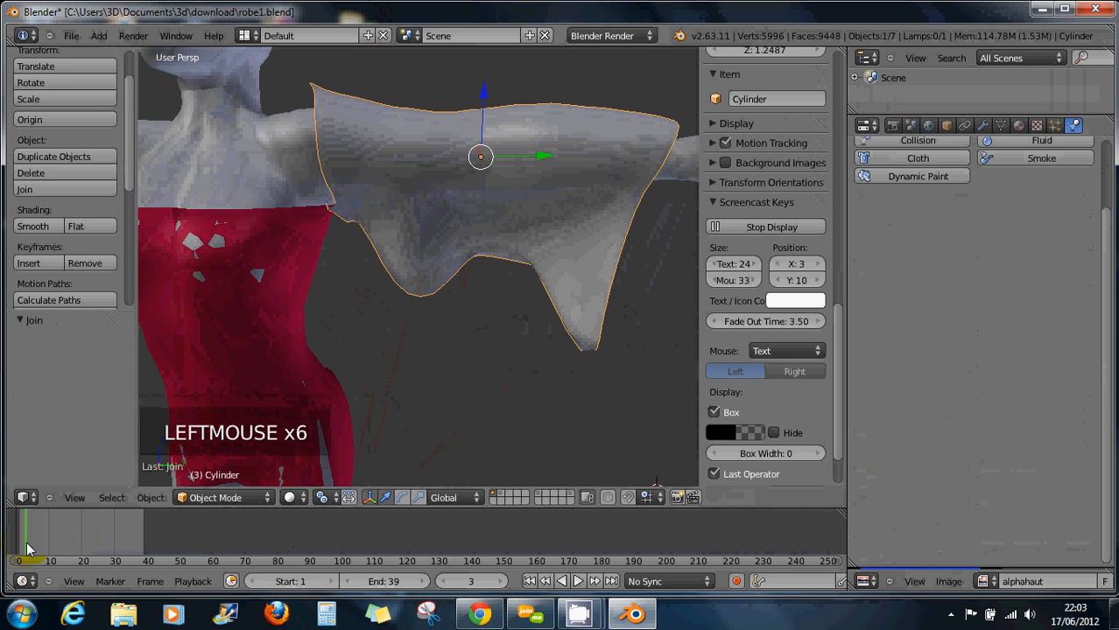
pyautogui.click(38, 543)
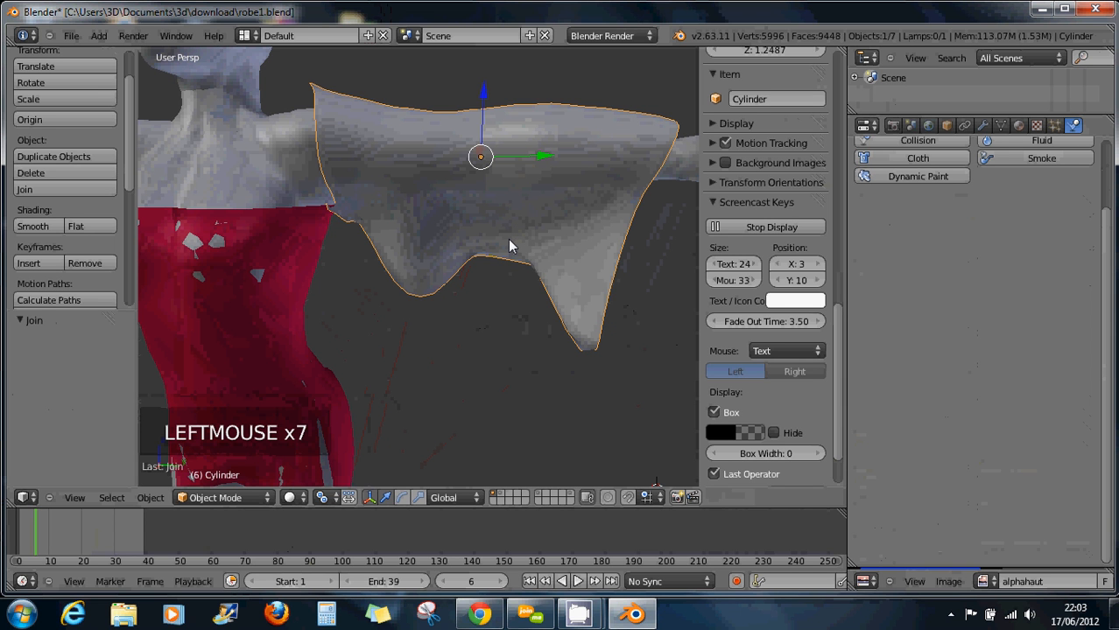
# Undo the frame changes and the join so the two sleeve pieces are separate objects again
pyautogui.hotkey('ctrl', 'z')
pyautogui.hotkey('ctrl', 'z')
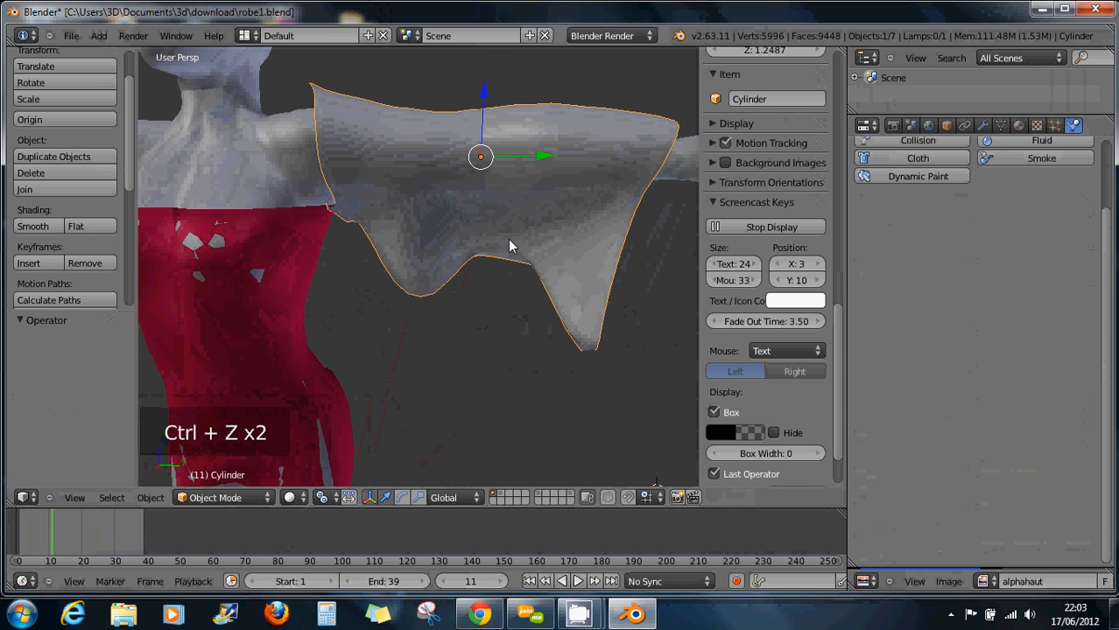
pyautogui.hotkey('ctrl', 'z')
pyautogui.hotkey('ctrl', 'z')
pyautogui.hotkey('ctrl', 'z')
pyautogui.hotkey('ctrl', 'z')
pyautogui.hotkey('ctrl', 'z')
pyautogui.hotkey('ctrl', 'z')
pyautogui.hotkey('ctrl', 'z')
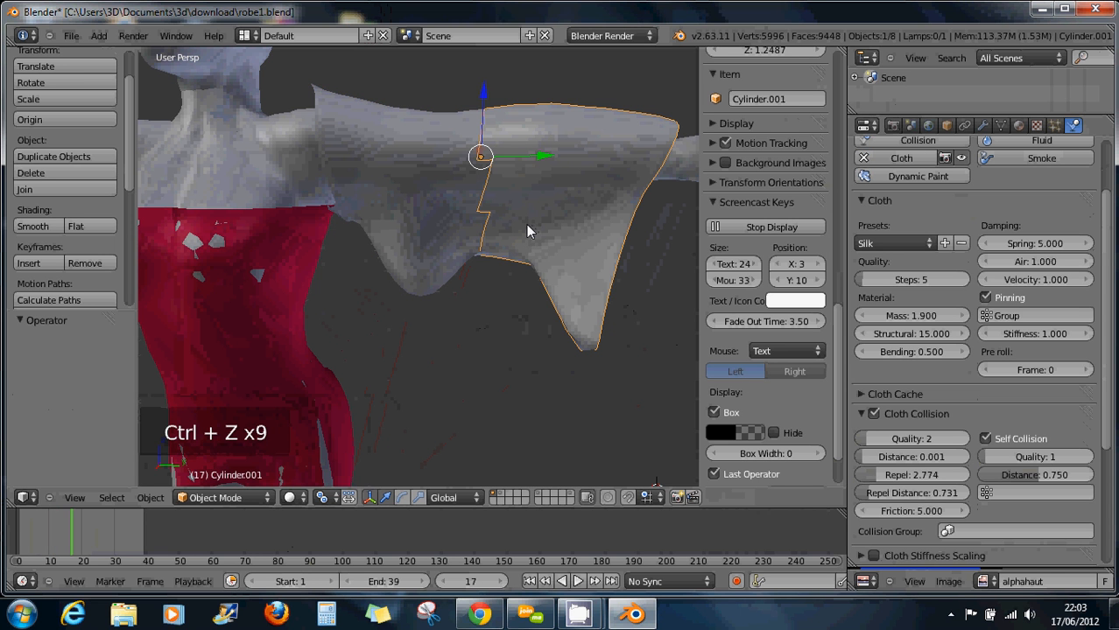
# Scrub the timeline to frame 21 and replay the cloth simulation on the separate wrist-side sleeve piece
pyautogui.click(68, 532)
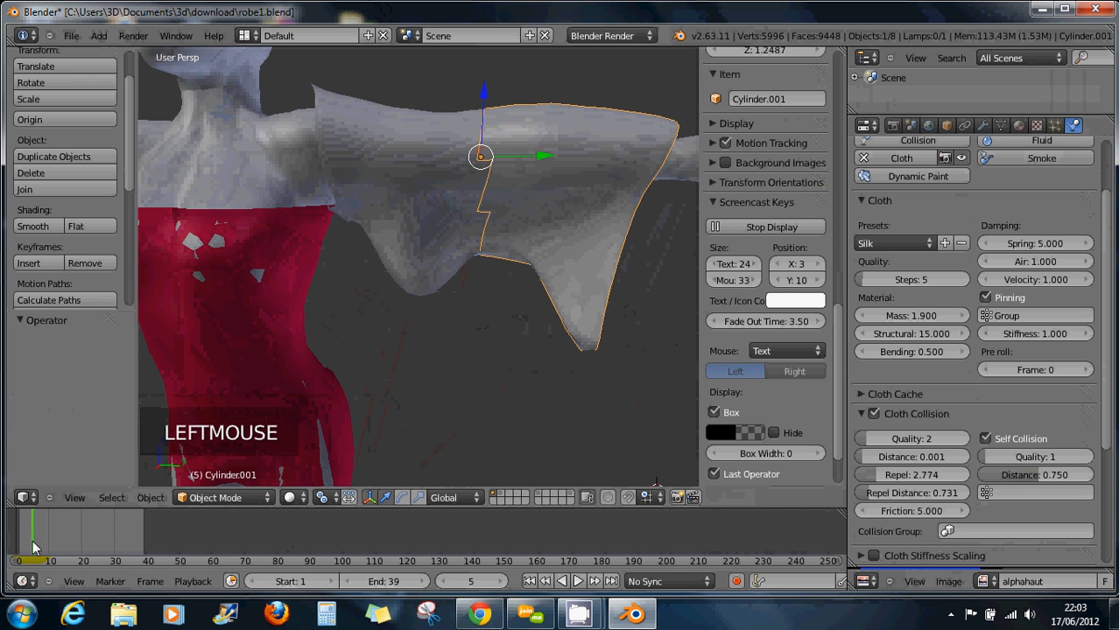
pyautogui.click(33, 545)
pyautogui.moveTo(33, 542); pyautogui.dragTo(86, 549)
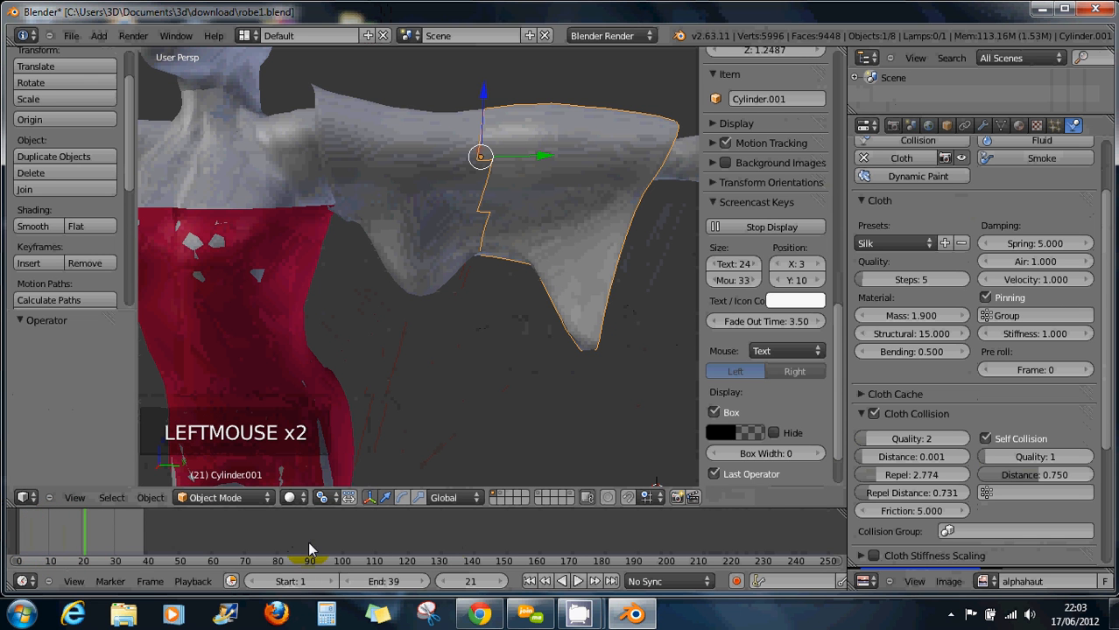
pyautogui.moveTo(919, 493); pyautogui.dragTo(860, 483)
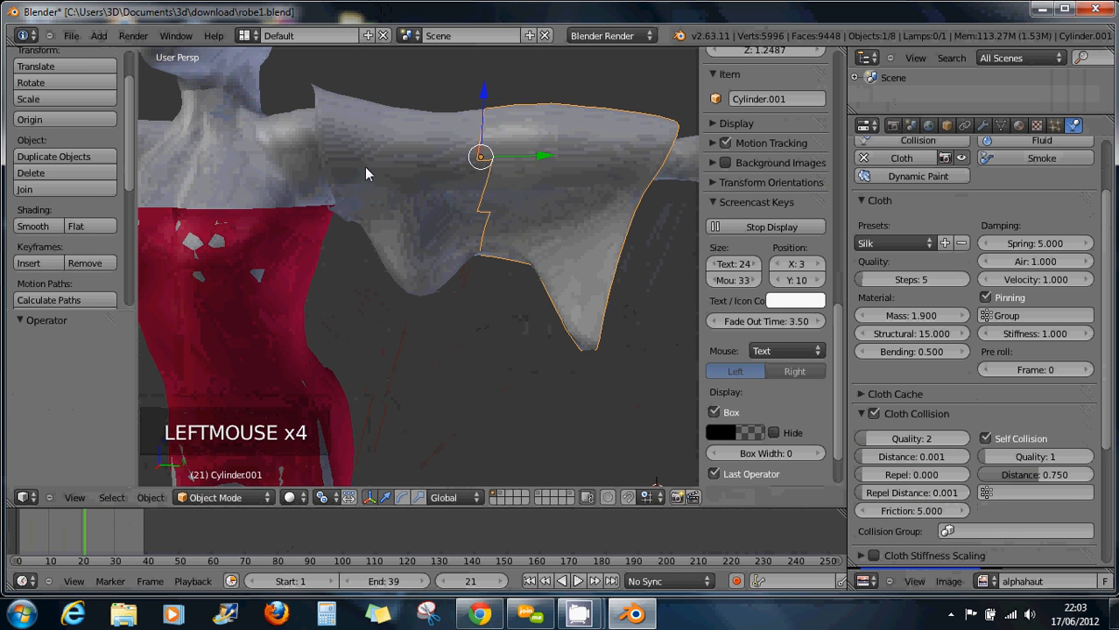
pyautogui.hotkey('alt', 'a')
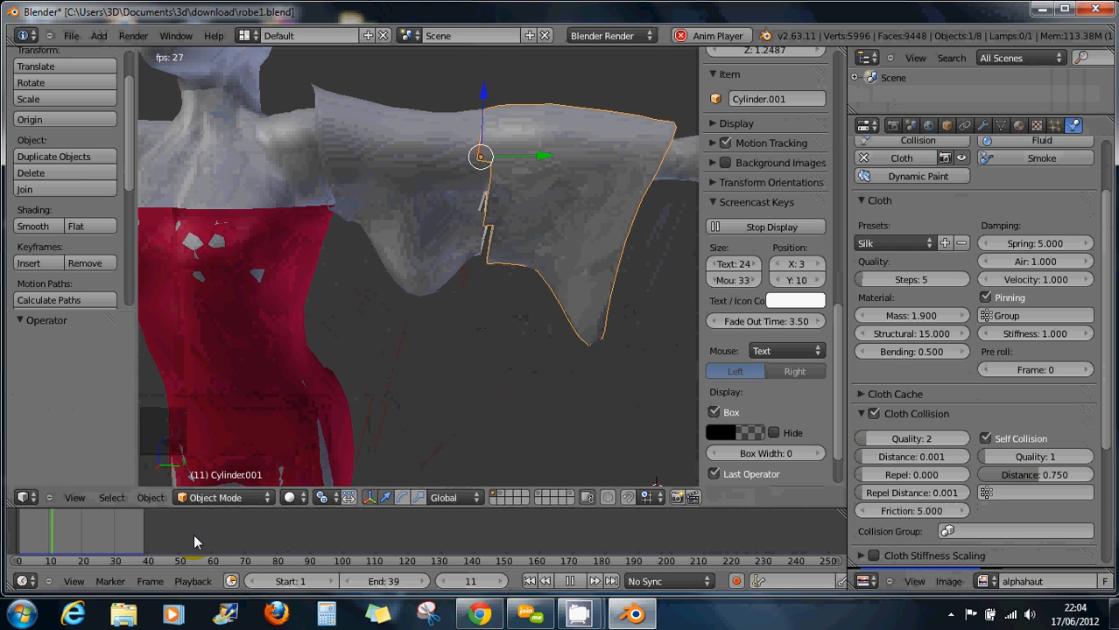
# Stop the playback, go to frame 19 and convert the draped wrist-side sleeve piece to a mesh
pyautogui.press('Escape')
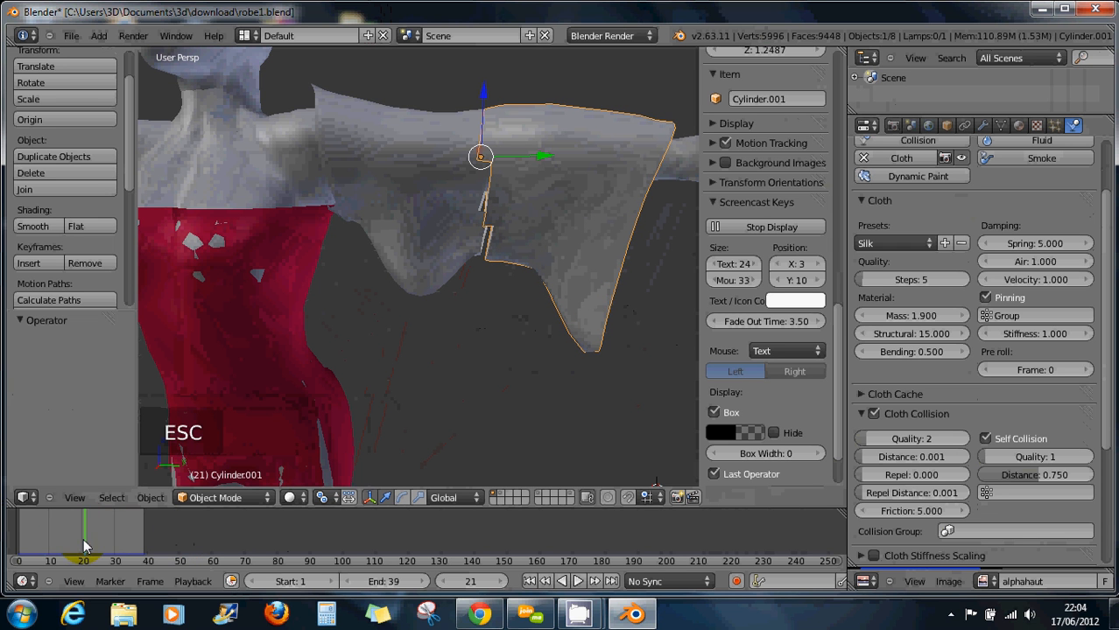
pyautogui.moveTo(85, 546)
pyautogui.mouseDown()
pyautogui.moveTo(72, 541)
pyautogui.moveTo(97, 547)
pyautogui.moveTo(81, 543)
pyautogui.mouseUp()
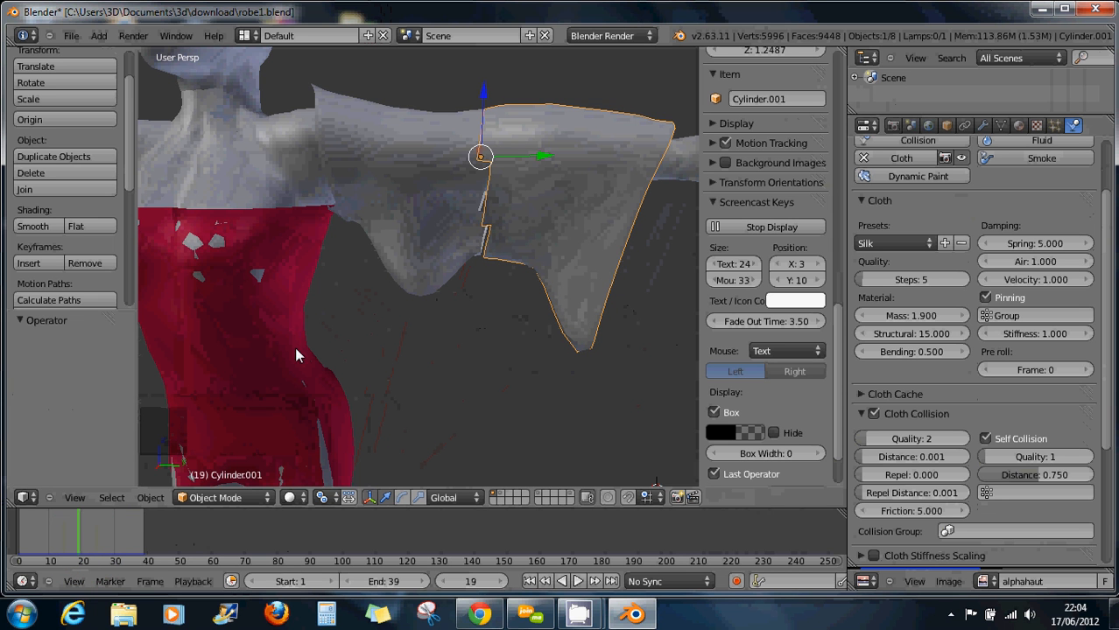
pyautogui.click(158, 497)
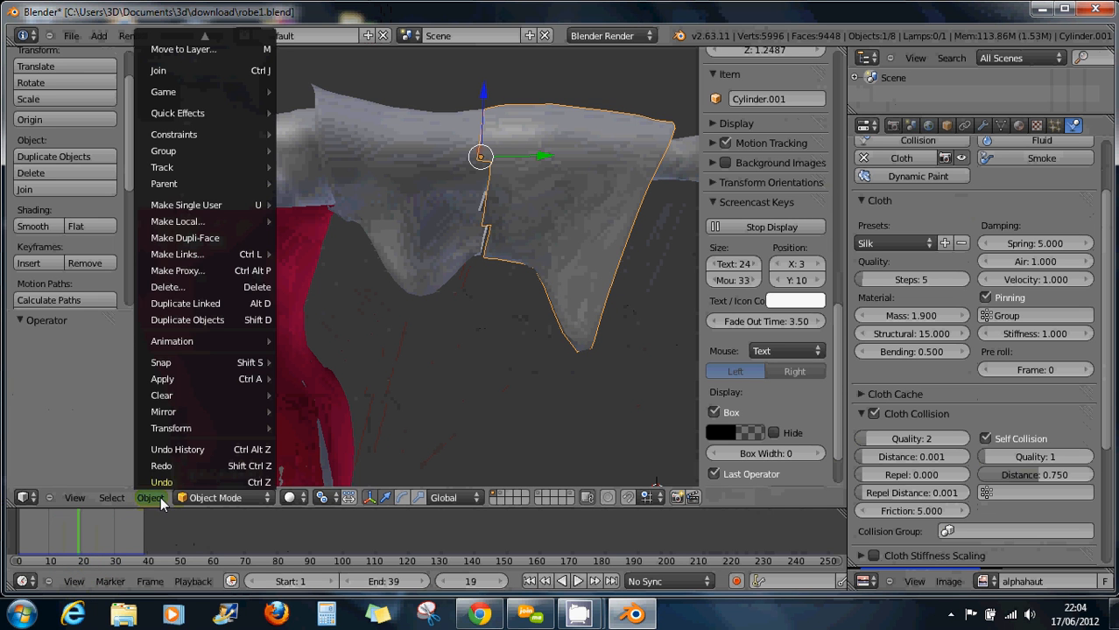
pyautogui.moveTo(229, 34)
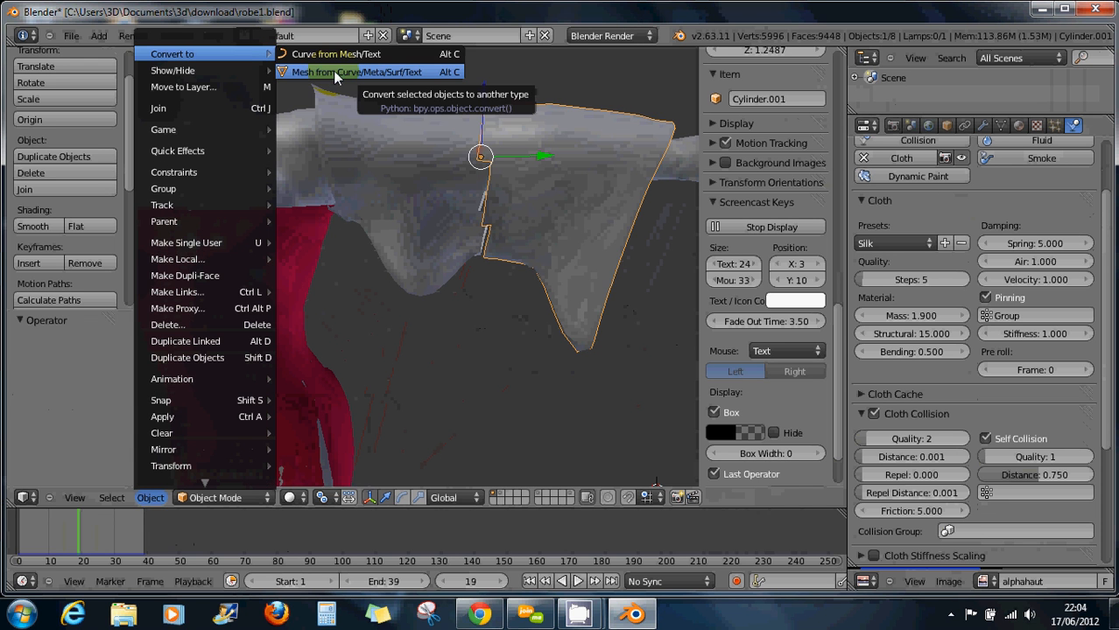
pyautogui.click(332, 70)
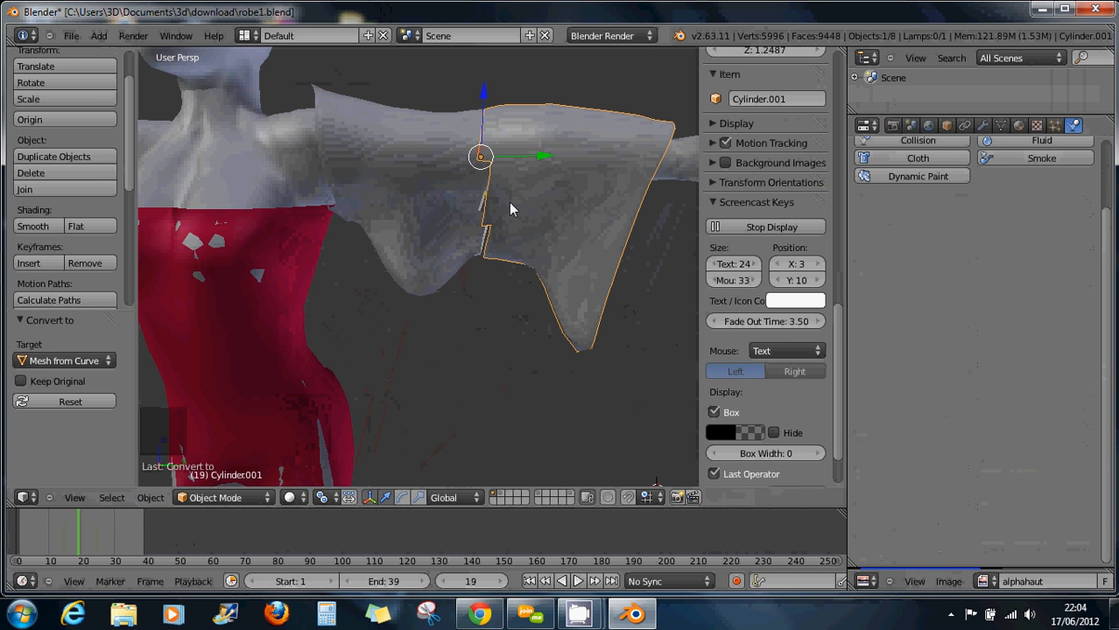
# Join the wrist-side sleeve piece into the shoulder-side piece and open the joined mesh in Edit Mode
pyautogui.keyDown('shift'); pyautogui.rightClick(455, 187); pyautogui.keyUp('shift')
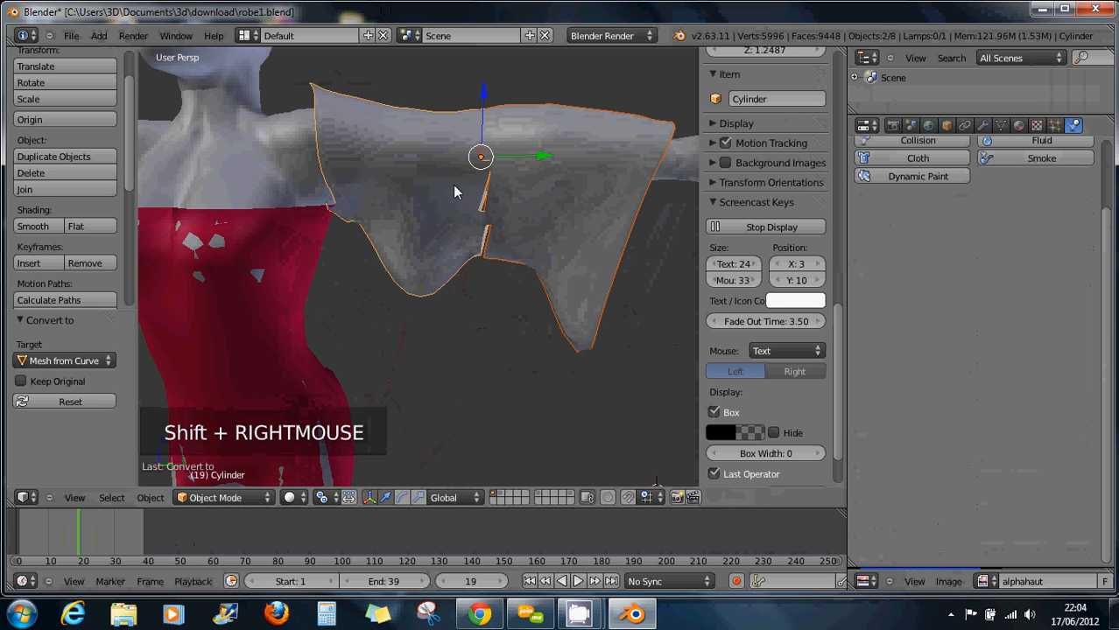
pyautogui.hotkey('ctrl', 'j')
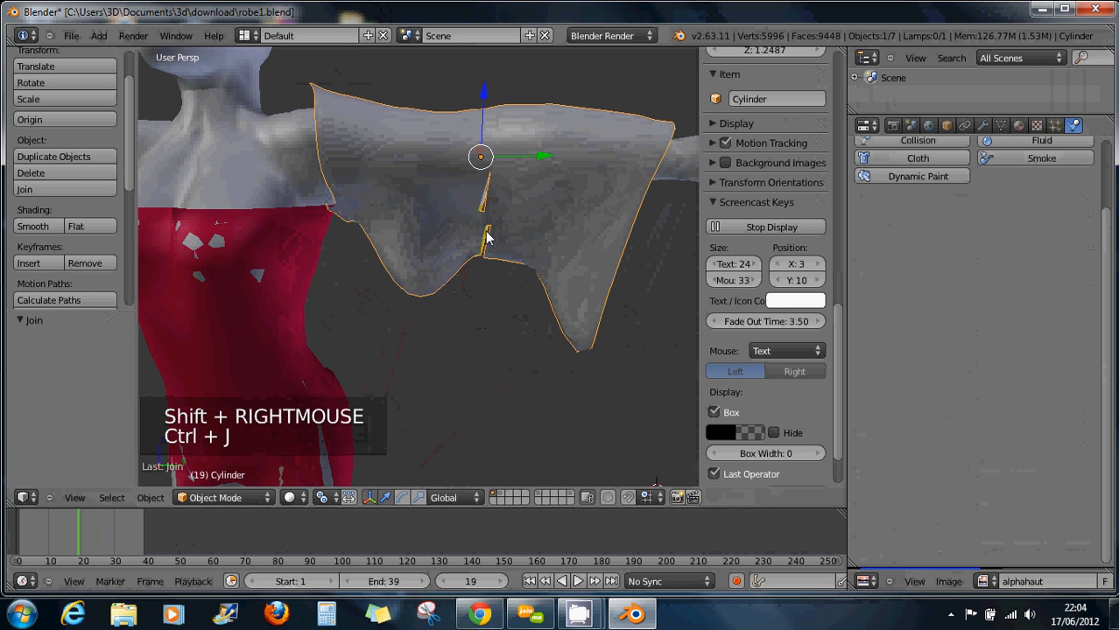
pyautogui.press('Tab')
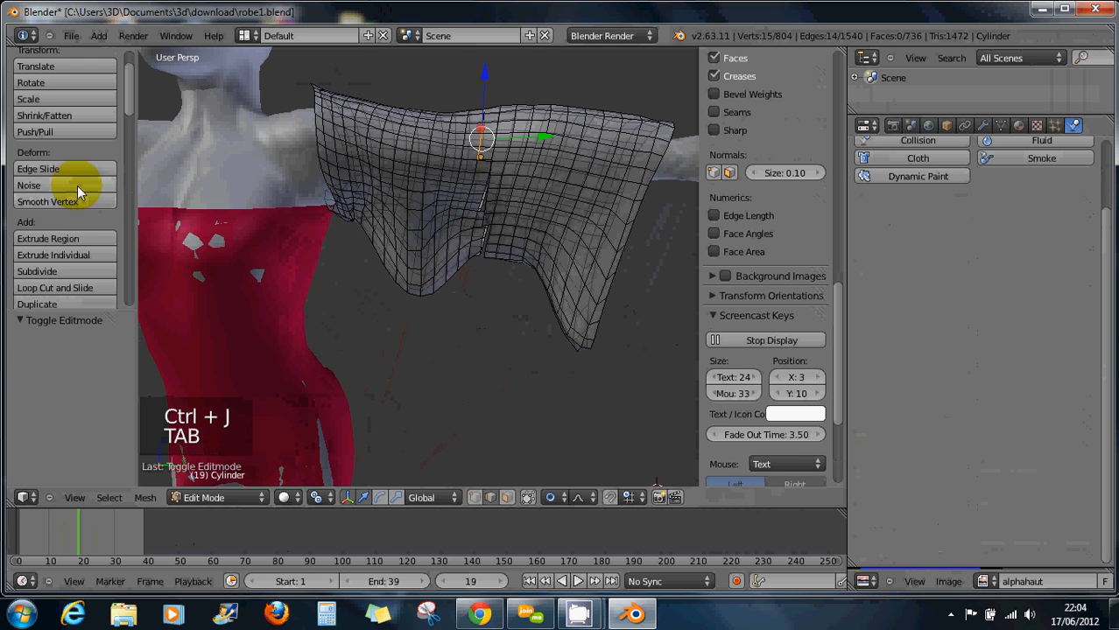
# Run Remove Doubles on the selected vertices along the seam between the two sleeve pieces
pyautogui.moveTo(130, 109); pyautogui.dragTo(130, 174)
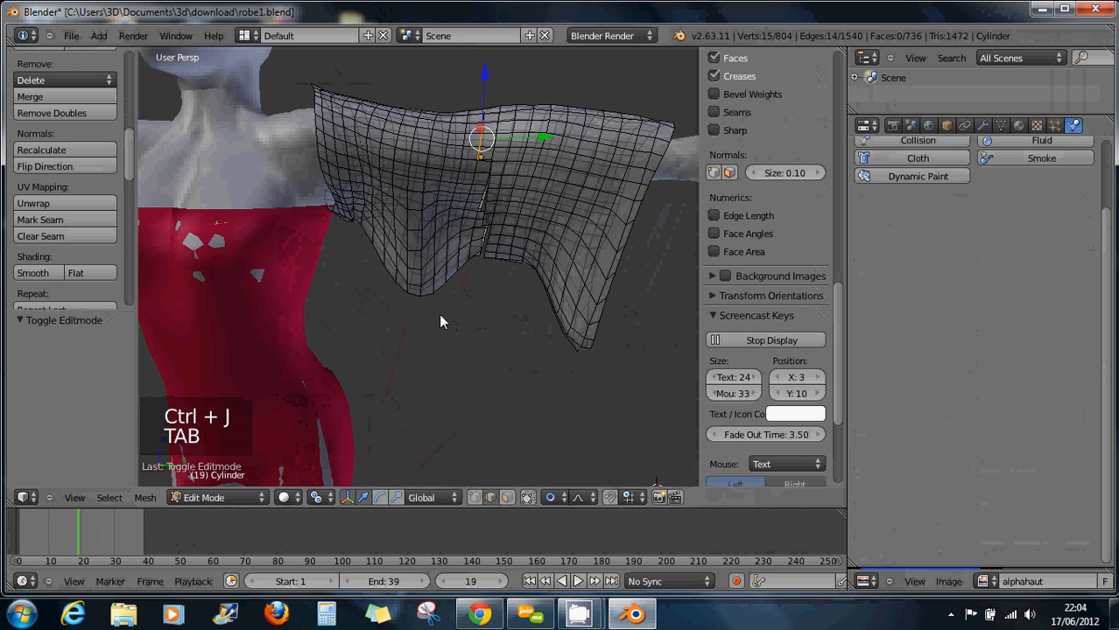
pyautogui.press('w')
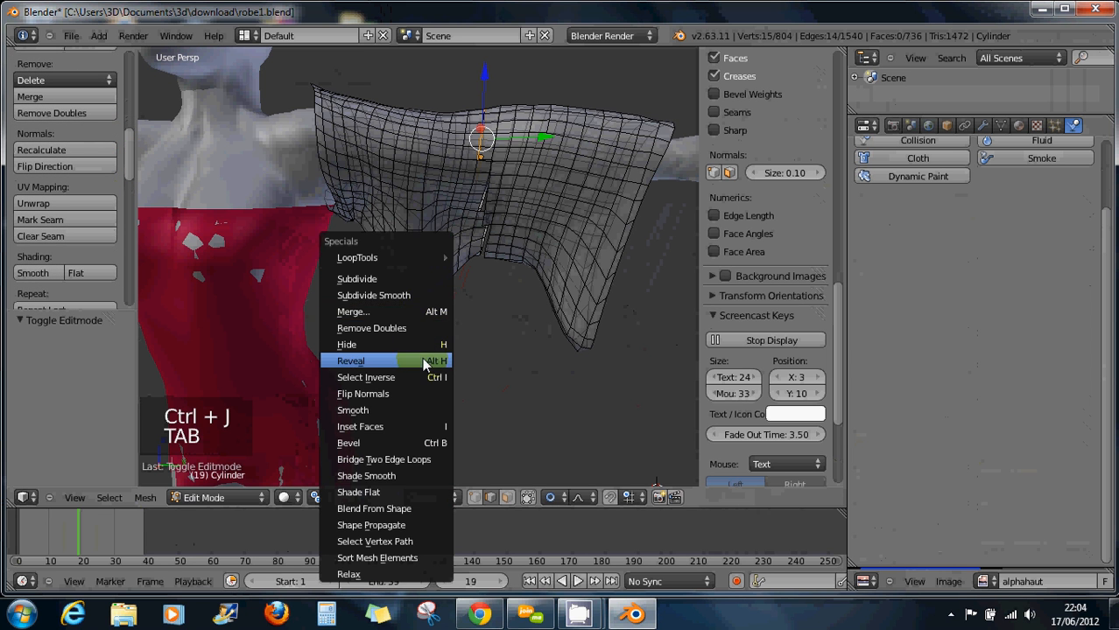
pyautogui.moveTo(129, 167); pyautogui.dragTo(130, 79)
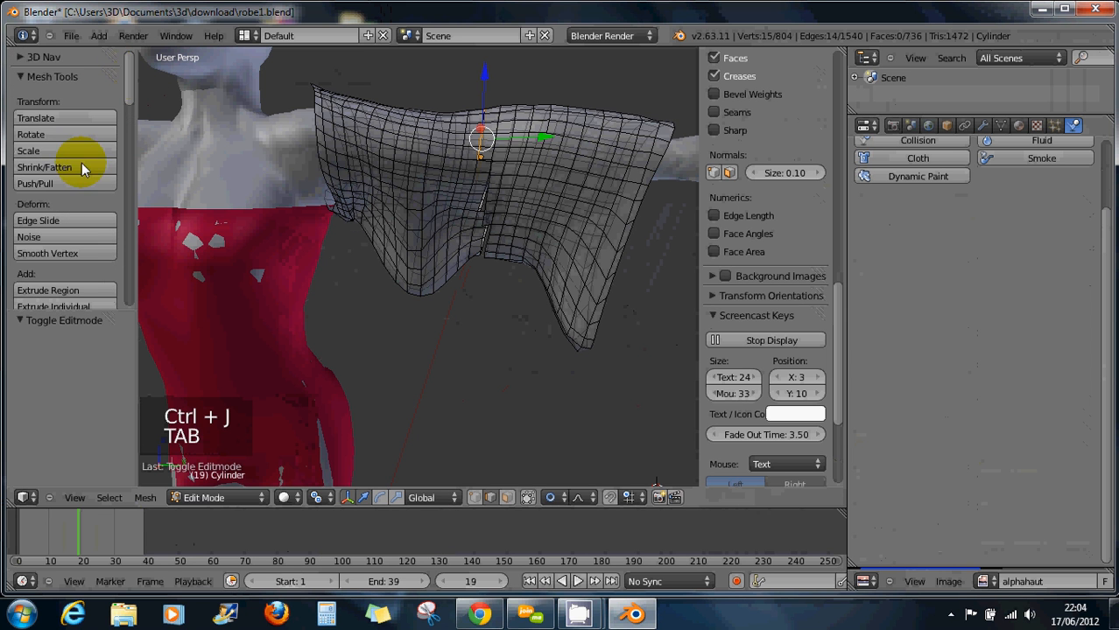
pyautogui.scroll(-3, 66, 228)
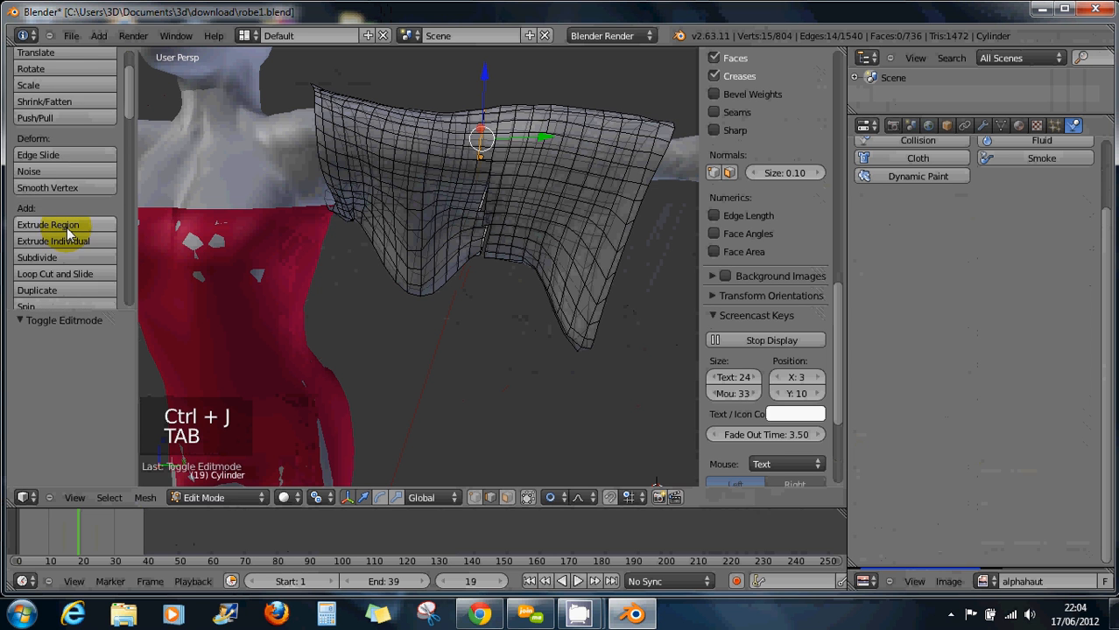
pyautogui.scroll(-1, 67, 232)
pyautogui.scroll(-3, 66, 228)
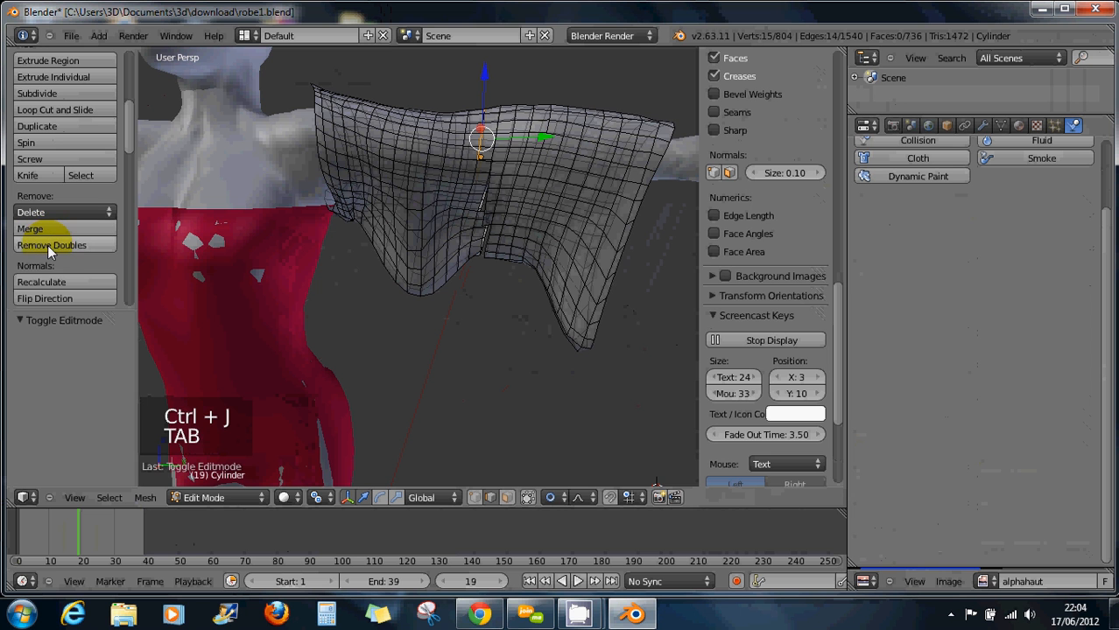
pyautogui.click(47, 245)
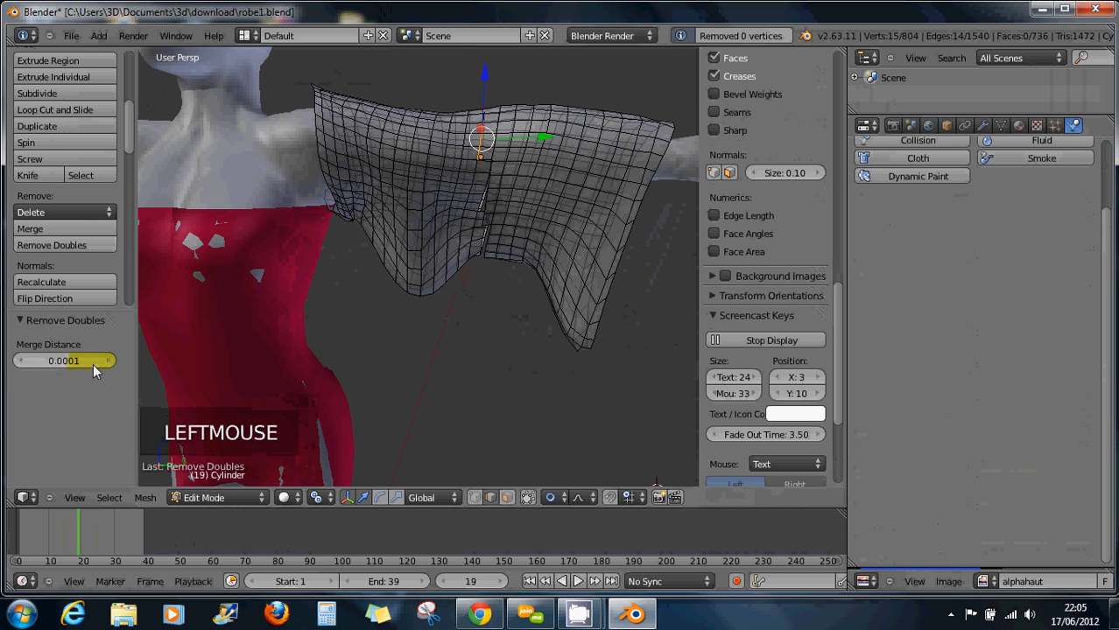
# Set the merge distance of Remove Doubles to 0.130 for the selected seam vertices
pyautogui.click(20, 362)
pyautogui.click(20, 362)
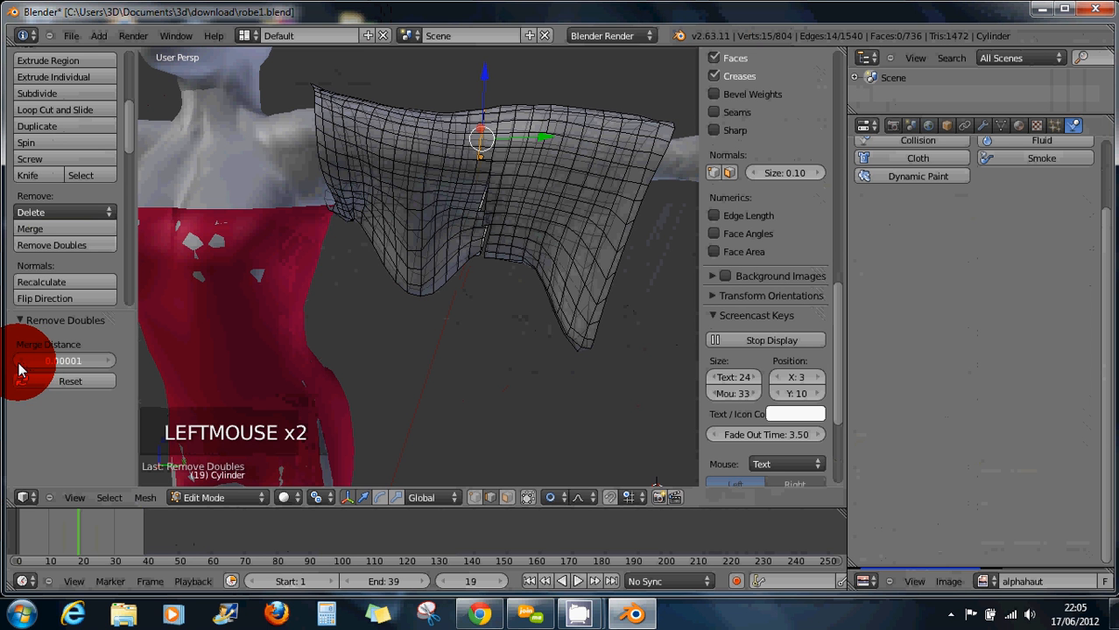
pyautogui.moveTo(20, 362); pyautogui.dragTo(46, 363)
pyautogui.moveTo(490, 249)
pyautogui.mouseDown(button='middle')
pyautogui.moveTo(458, 308)
pyautogui.moveTo(477, 265)
pyautogui.mouseUp(button='middle')
pyautogui.moveTo(80, 365); pyautogui.dragTo(59, 360)
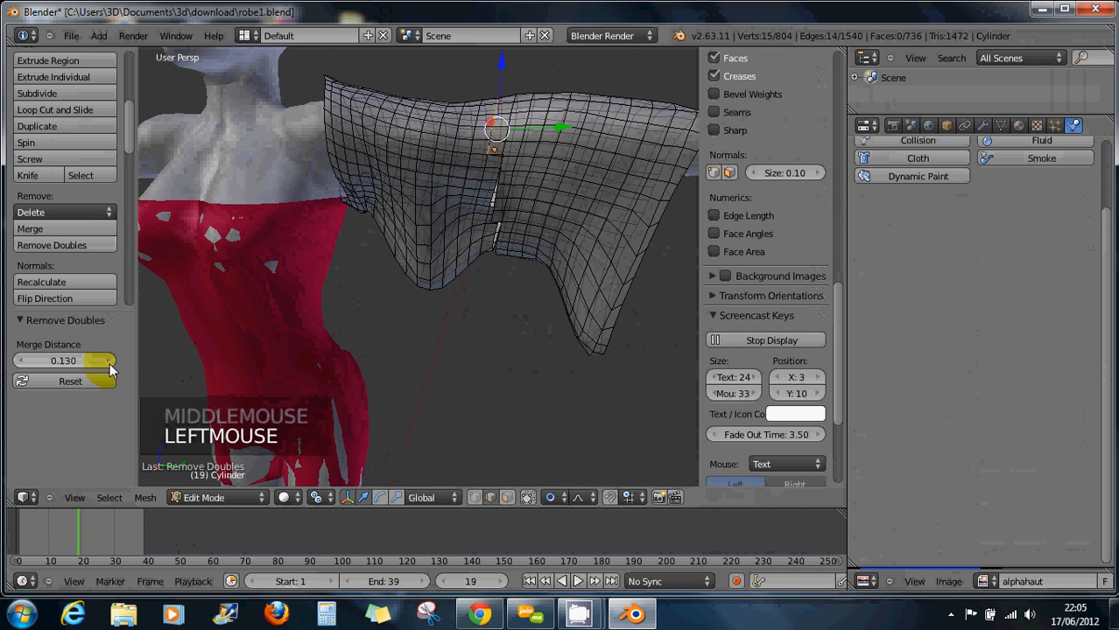
pyautogui.click(378, 342)
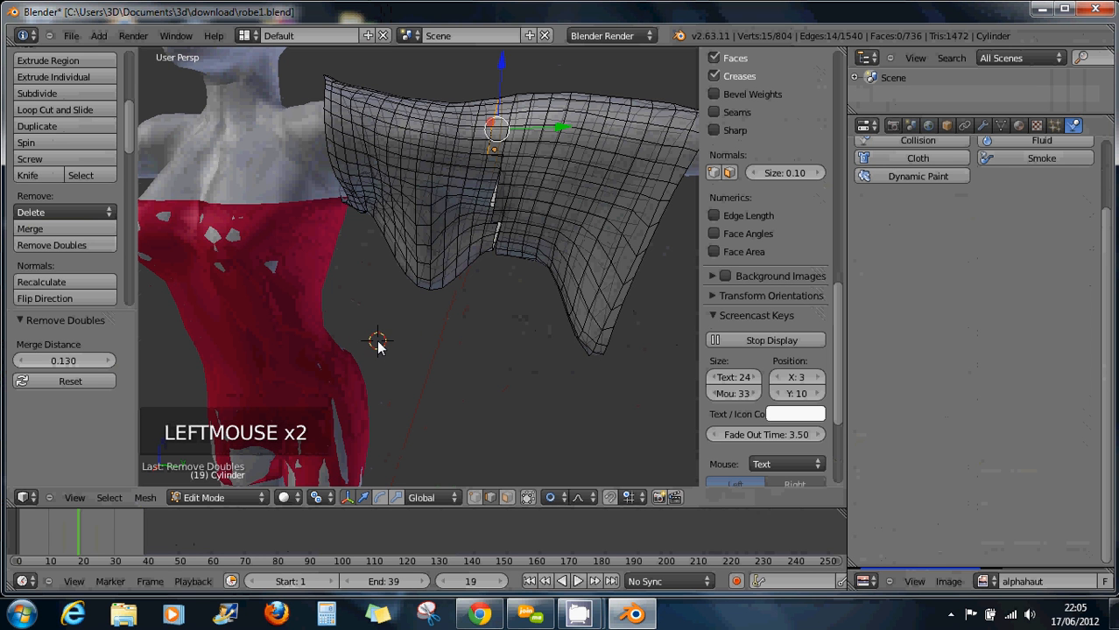
pyautogui.press('Return')
# Return to Object Mode and examine the joined sleeve's seam and its overall drape on the avatar
pyautogui.moveTo(510, 251); pyautogui.dragTo(542, 295, button='middle')
pyautogui.press('Tab')
pyautogui.scroll(2, 519, 253)
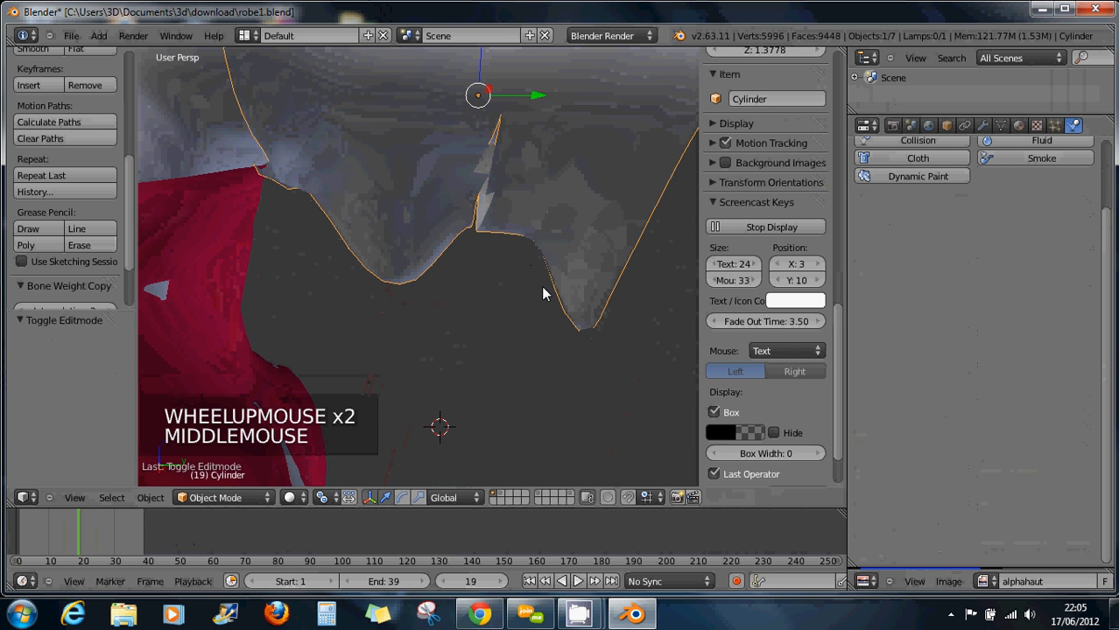
pyautogui.scroll(-3, 528, 230)
pyautogui.moveTo(528, 230)
pyautogui.mouseDown(button='middle')
pyautogui.moveTo(537, 232)
pyautogui.moveTo(515, 238)
pyautogui.mouseUp(button='middle')
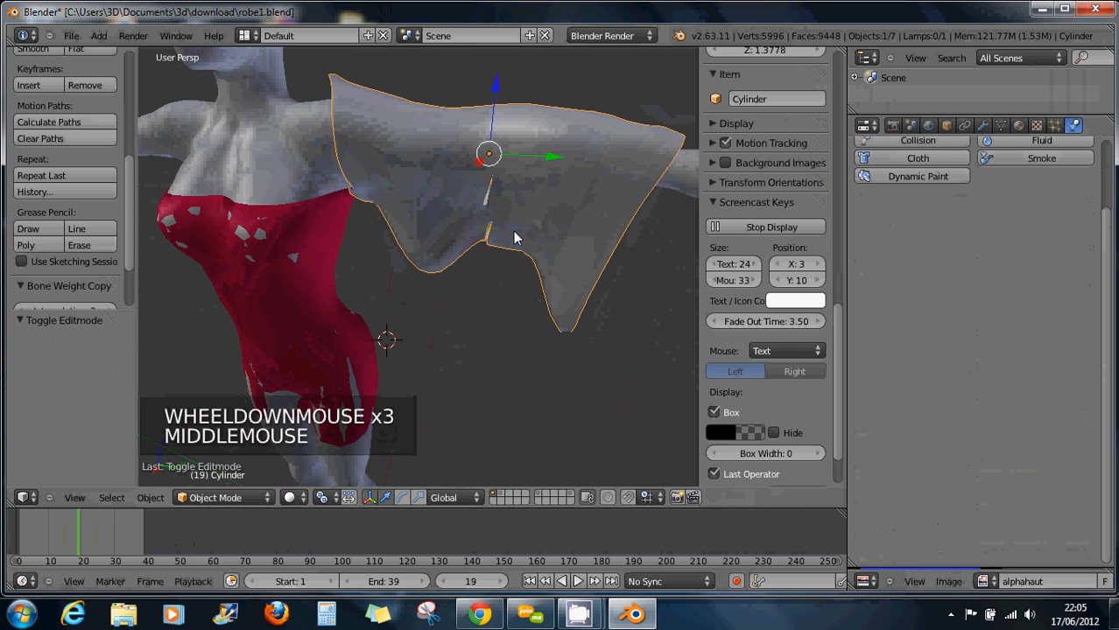
pyautogui.moveTo(525, 237); pyautogui.dragTo(544, 252, button='middle')
pyautogui.scroll(-3, 544, 252)
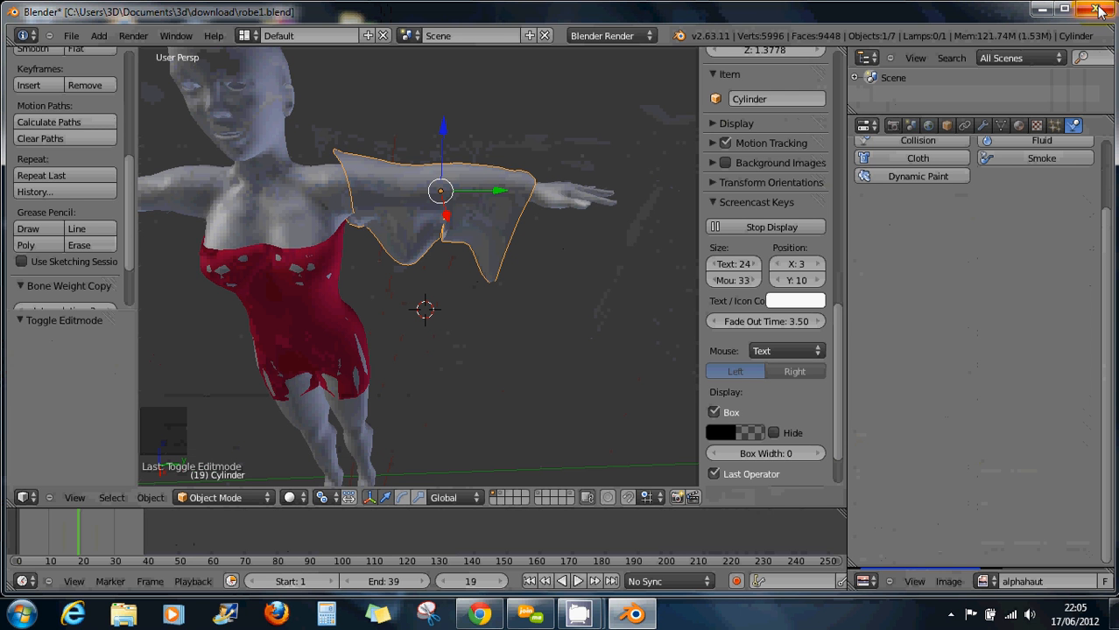
# Save the scene to robe1.blend and close Blender
pyautogui.click(71, 35)
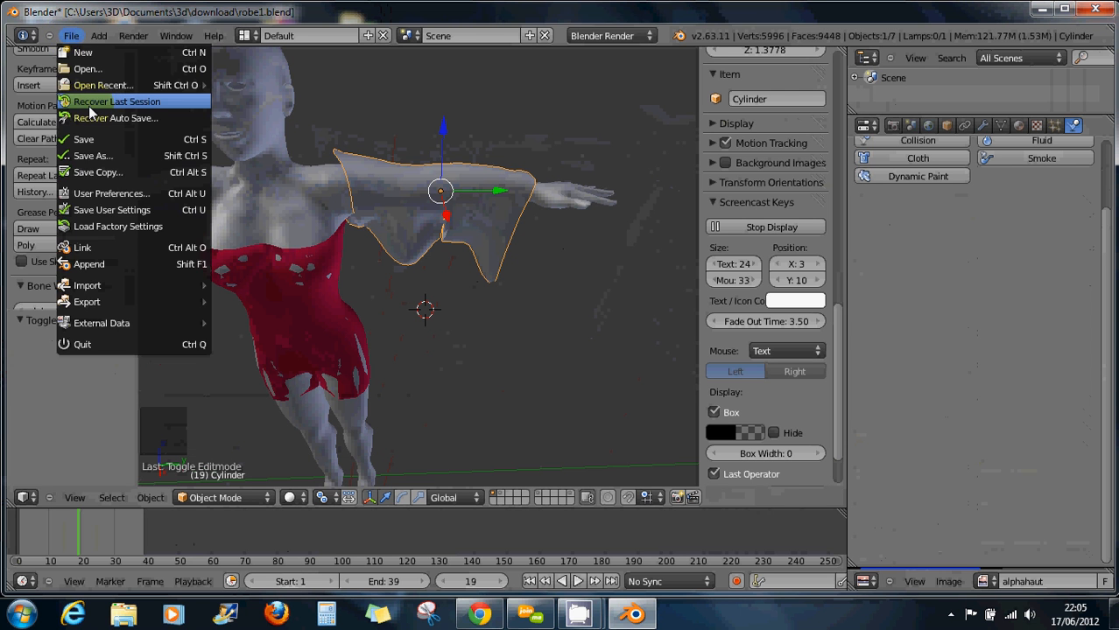
pyautogui.click(84, 139)
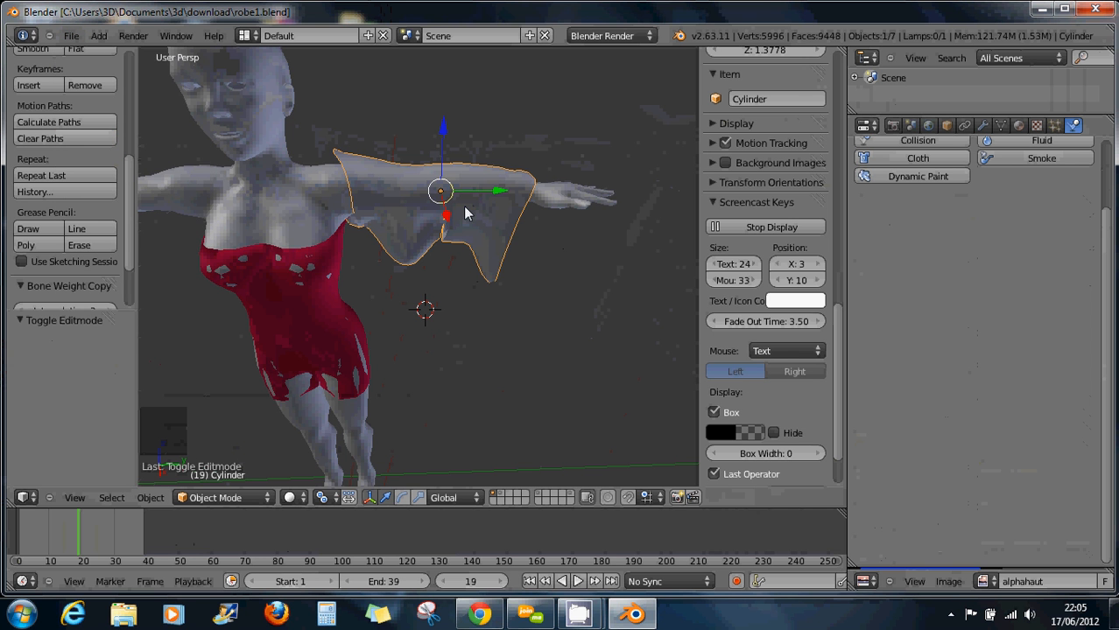
pyautogui.click(1096, 10)
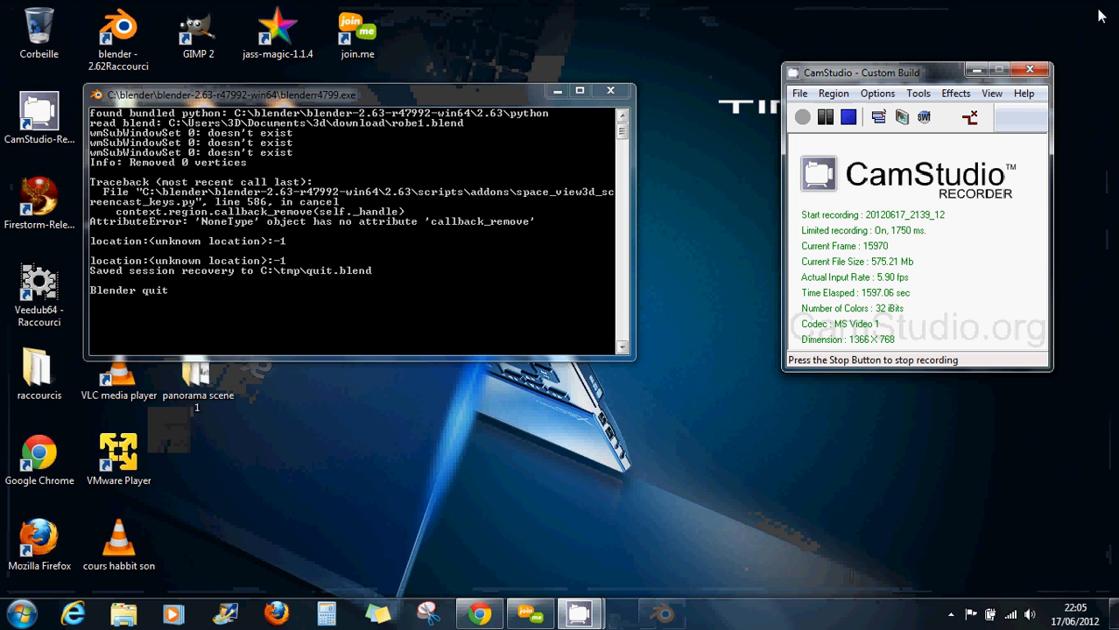